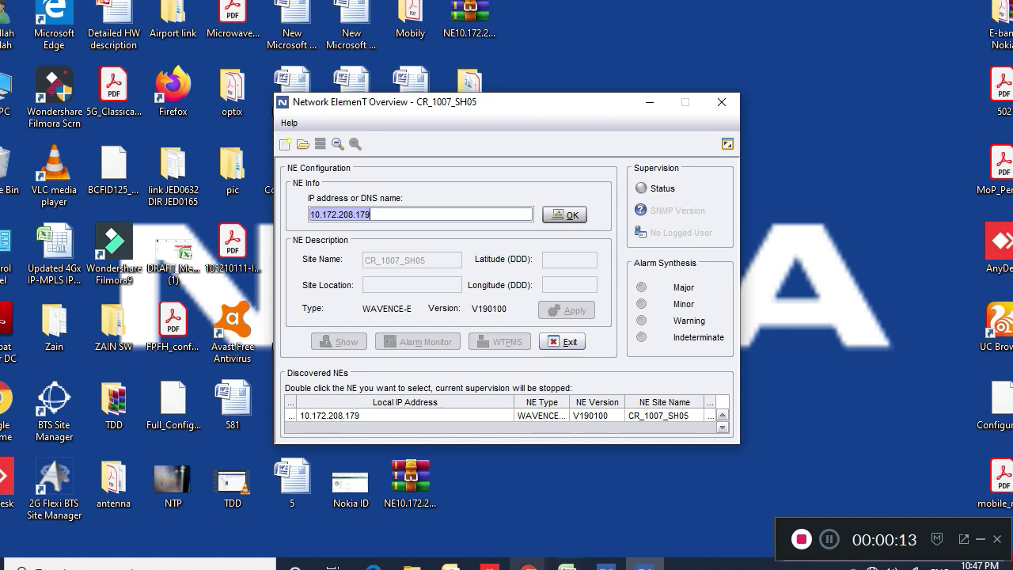
Bring the Chrome WebCT window for 10.172.208.179 to the front
click(529, 567)
click(989, 507)
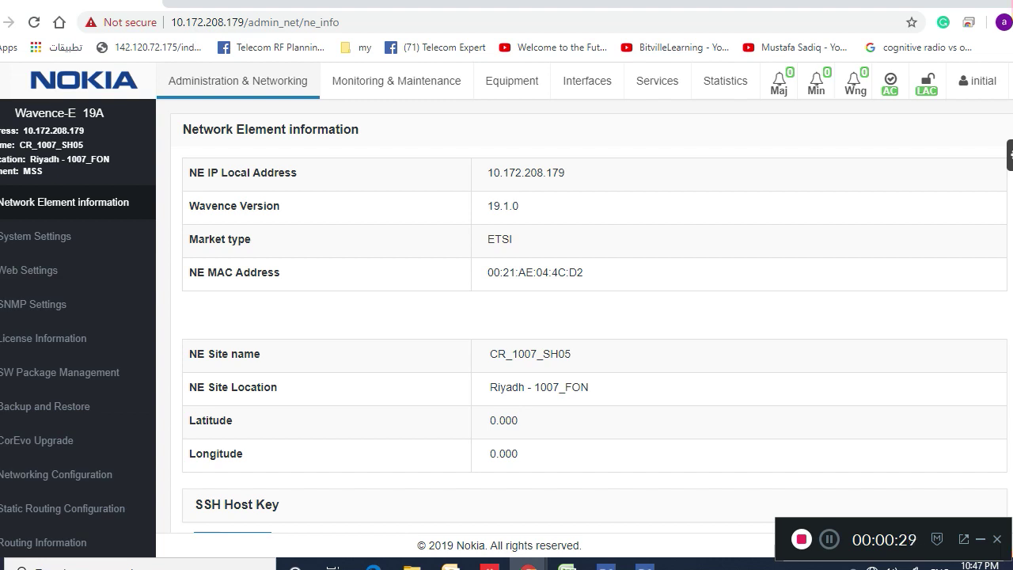
Open SW Package Management and scroll down to the SW Package Download section
click(60, 372)
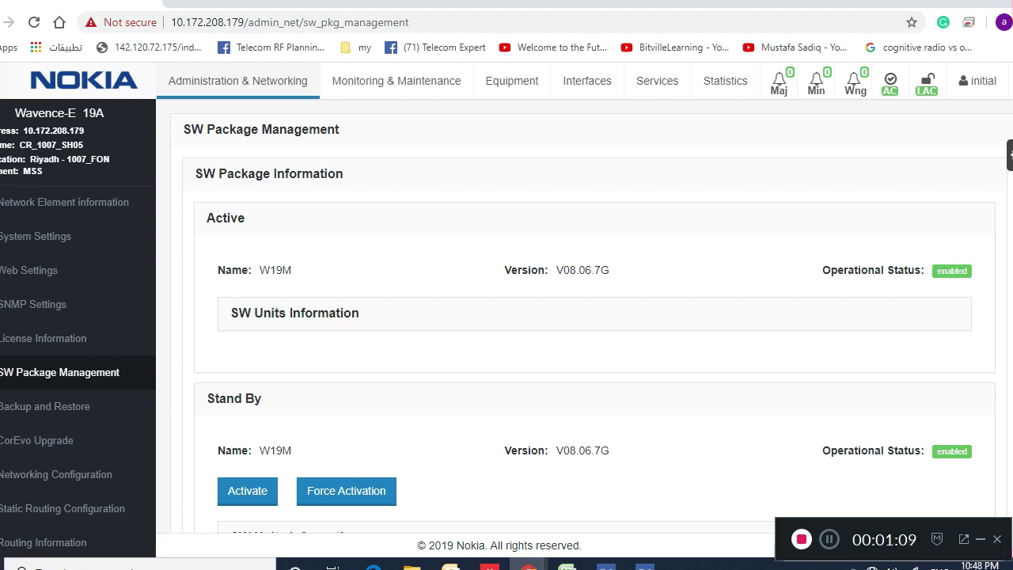
scroll(582, 317, down, 3)
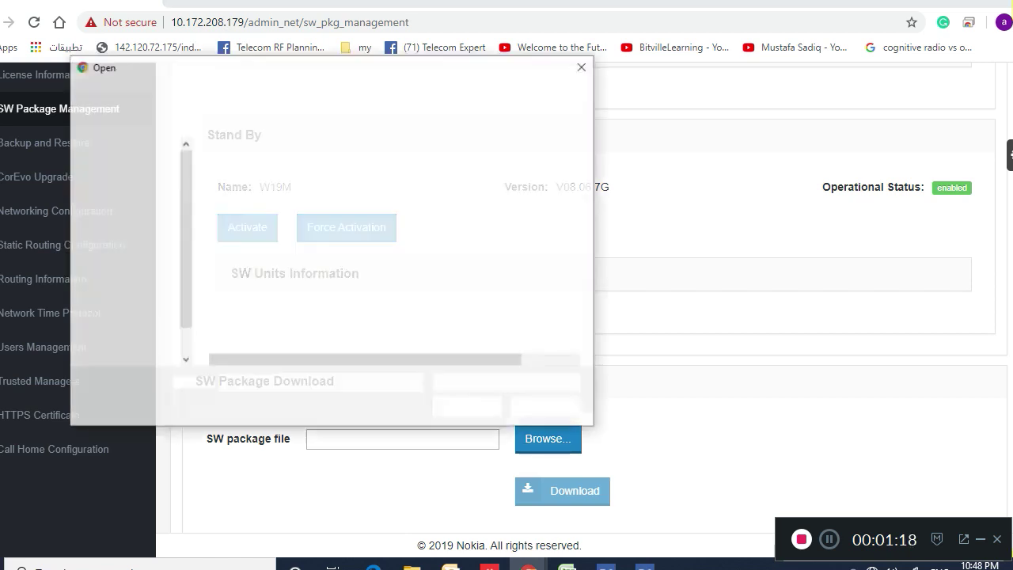
Choose WAVENCE_MSS_8.6.7G from Desktop > E-band Nokia as the package file
click(272, 235)
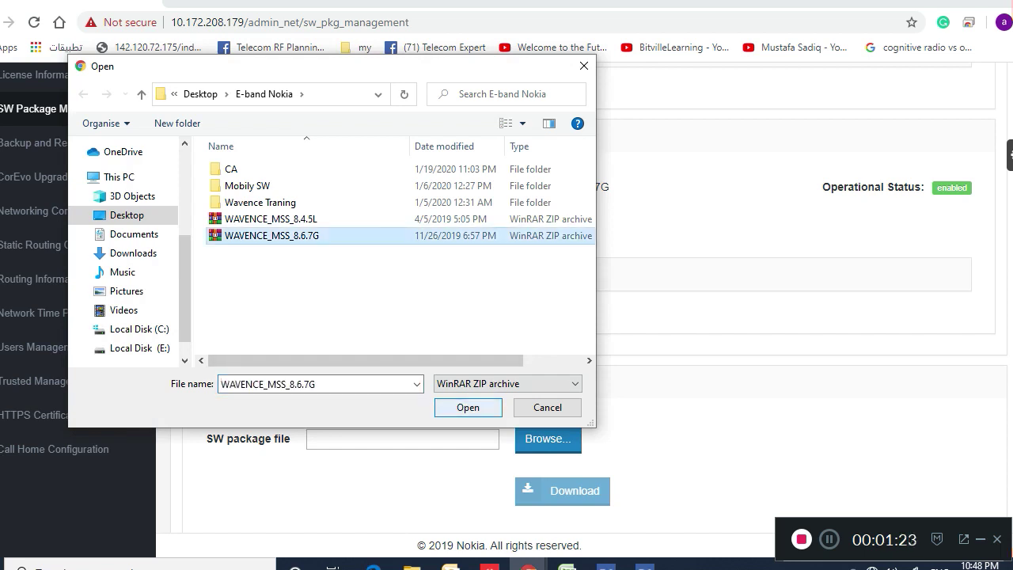
key(Return)
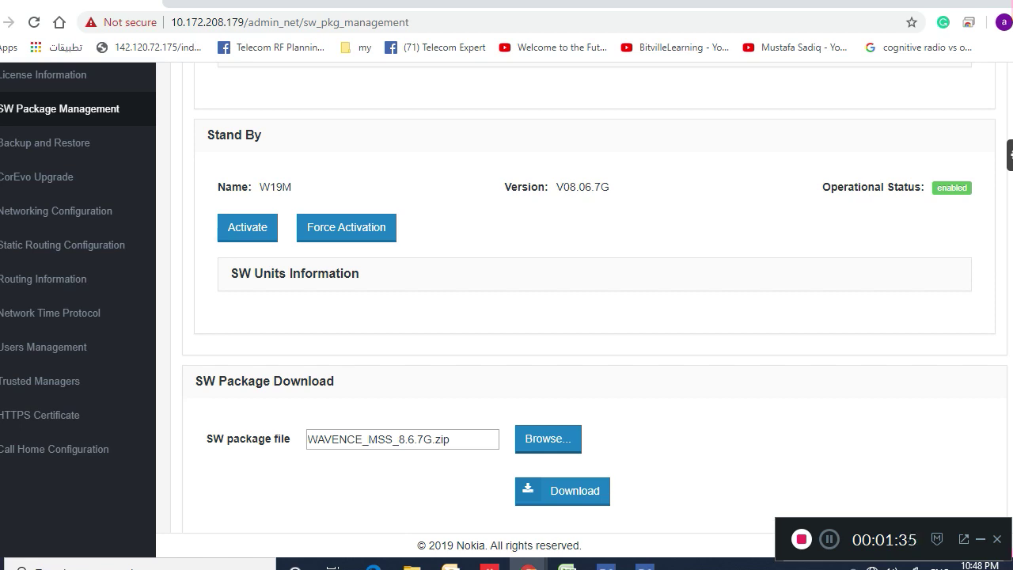
Log in to NE 10.172.208.179 in Network Element Overview with the login name and password
click(645, 565)
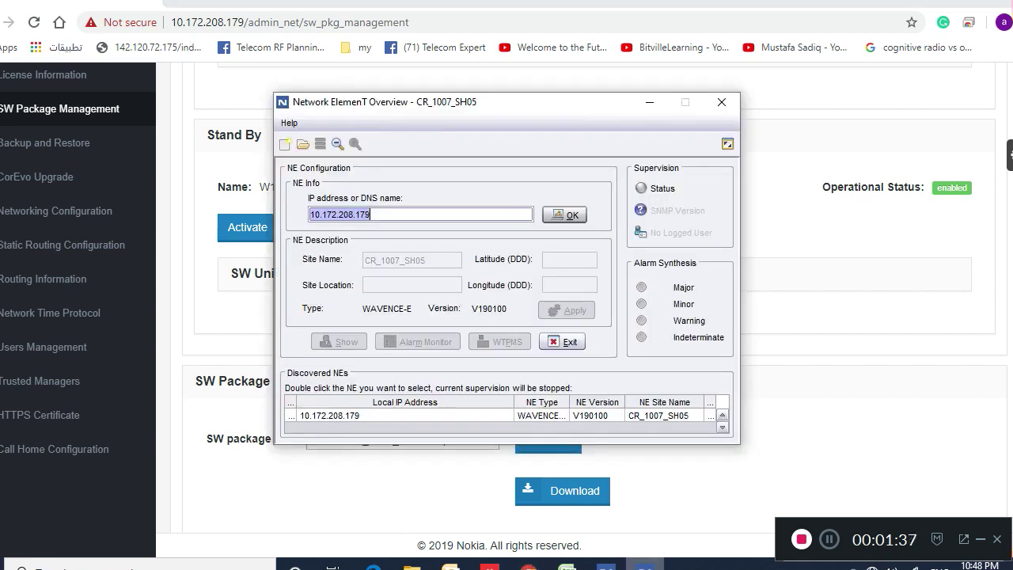
key(Return)
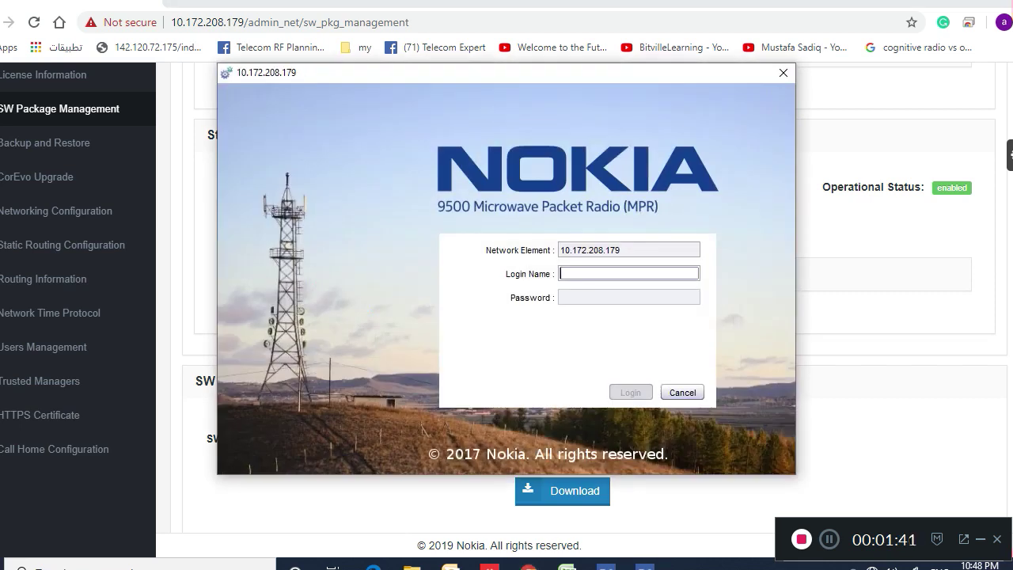
text(in)
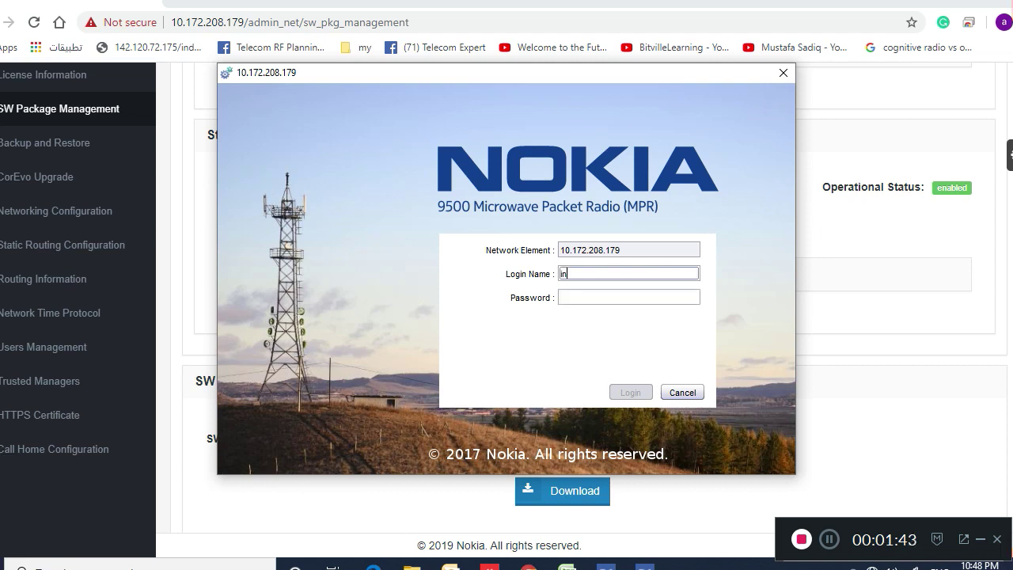
text(itial)
key(Tab)
text(a*****)
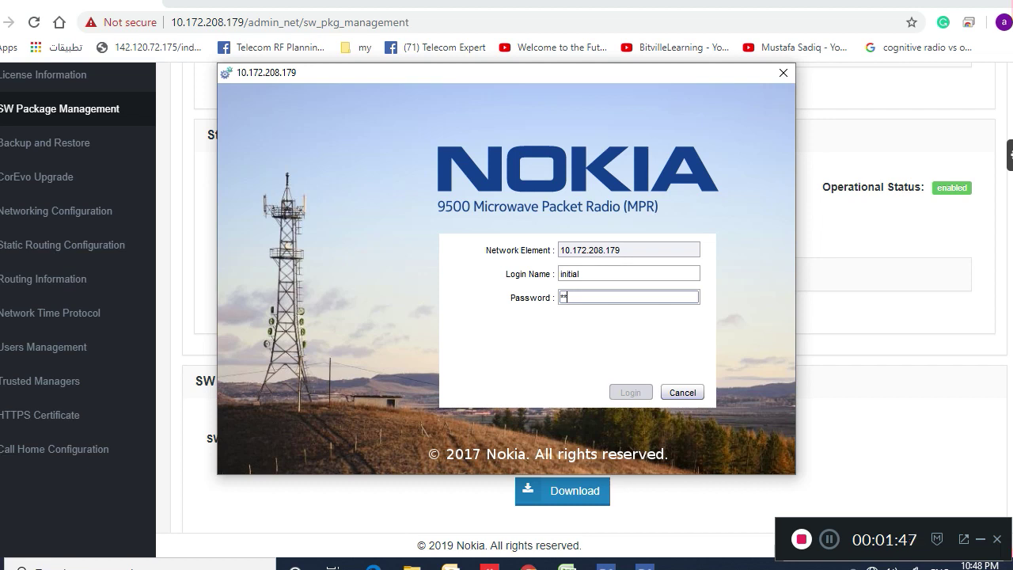
text(***)
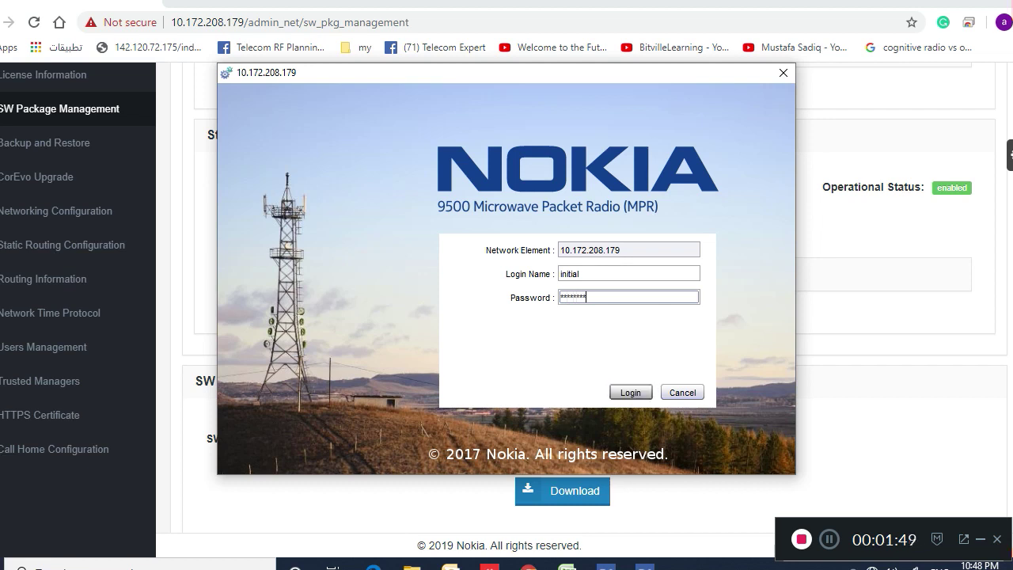
key(Return)
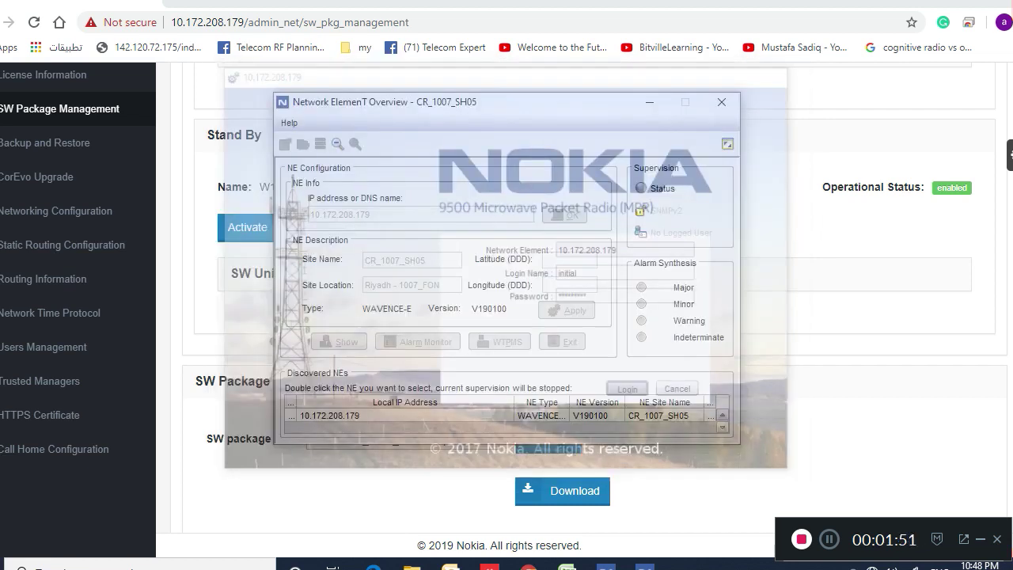
Show the NE's WebEML JUSM and accept the Acknowledgement of Authorization
key(alt+s)
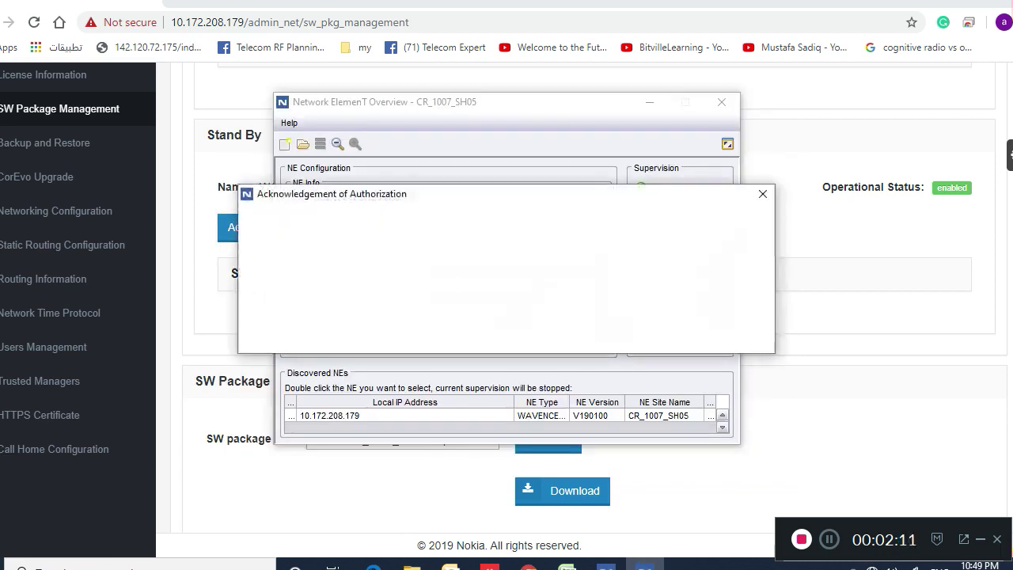
key(Return)
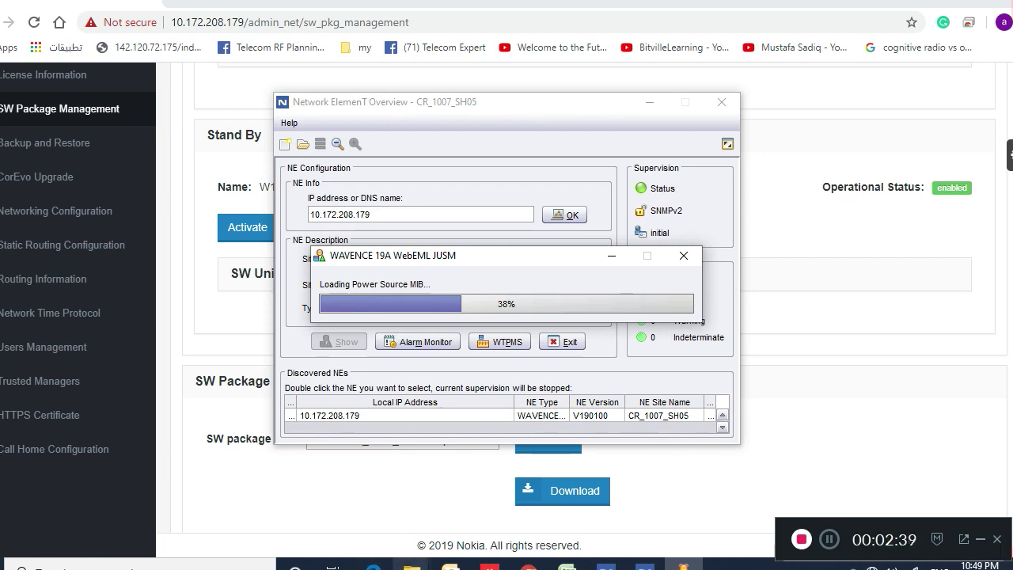
mouse_move(412, 563)
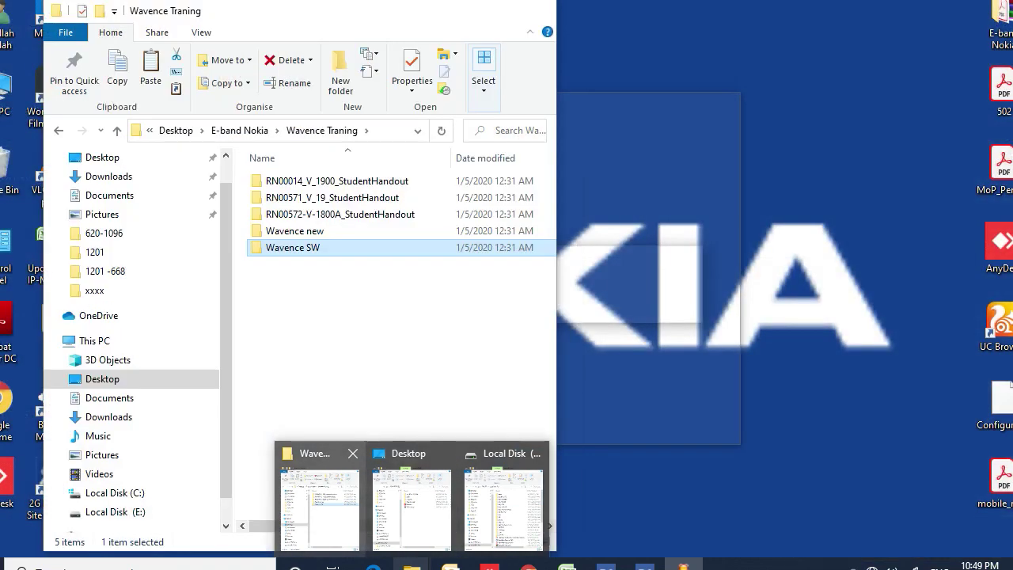
Browse in File Explorer through Wavence SW > Wavence19A_OS > ECT > SWDW > WAVENCE
click(319, 507)
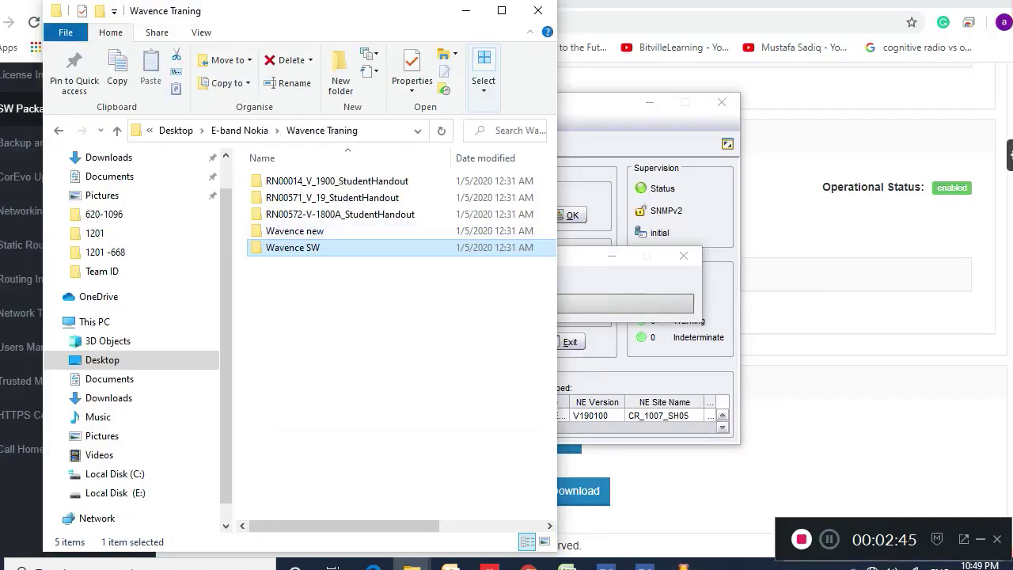
key(Return)
double_click(301, 180)
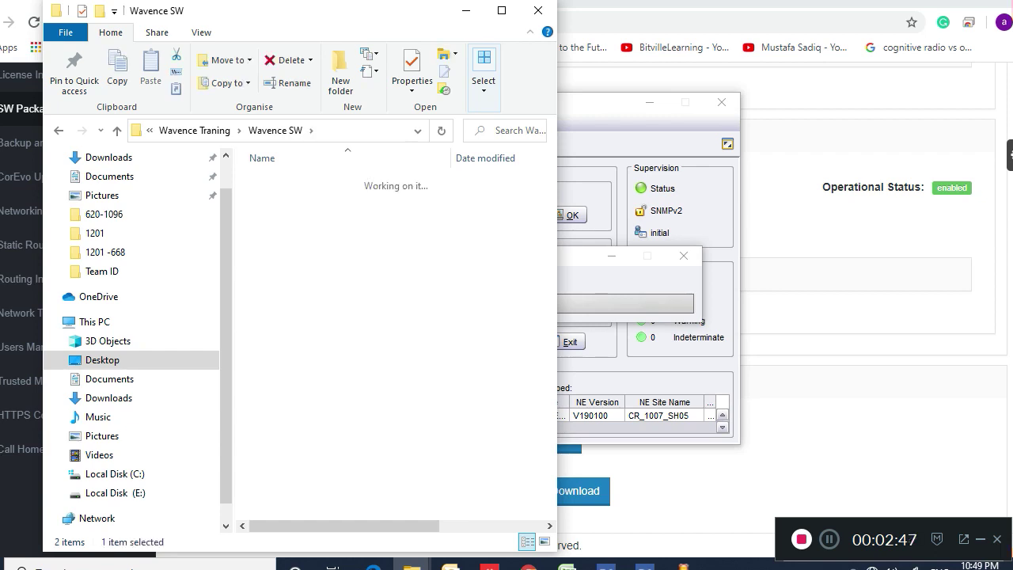
double_click(301, 180)
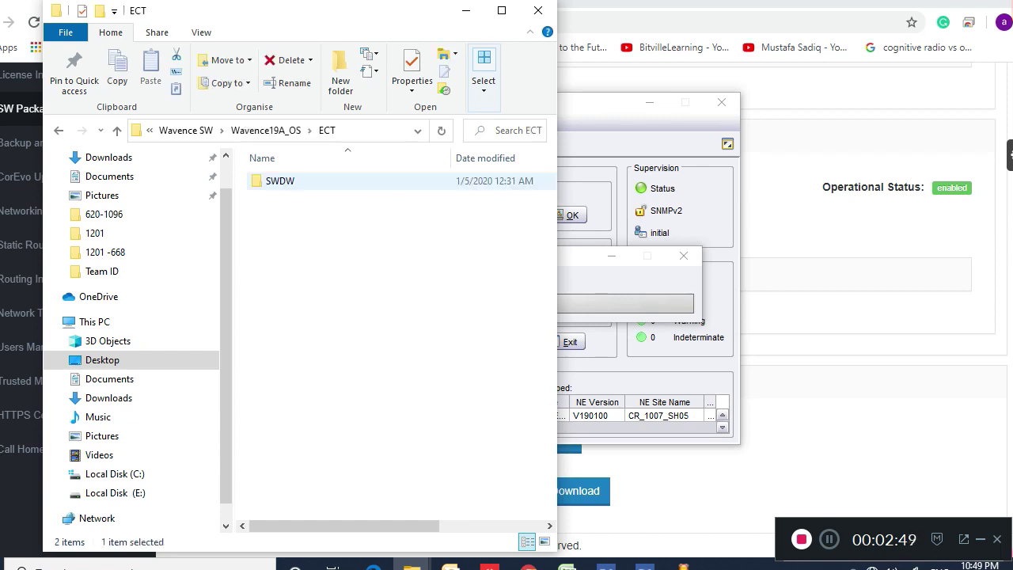
double_click(301, 181)
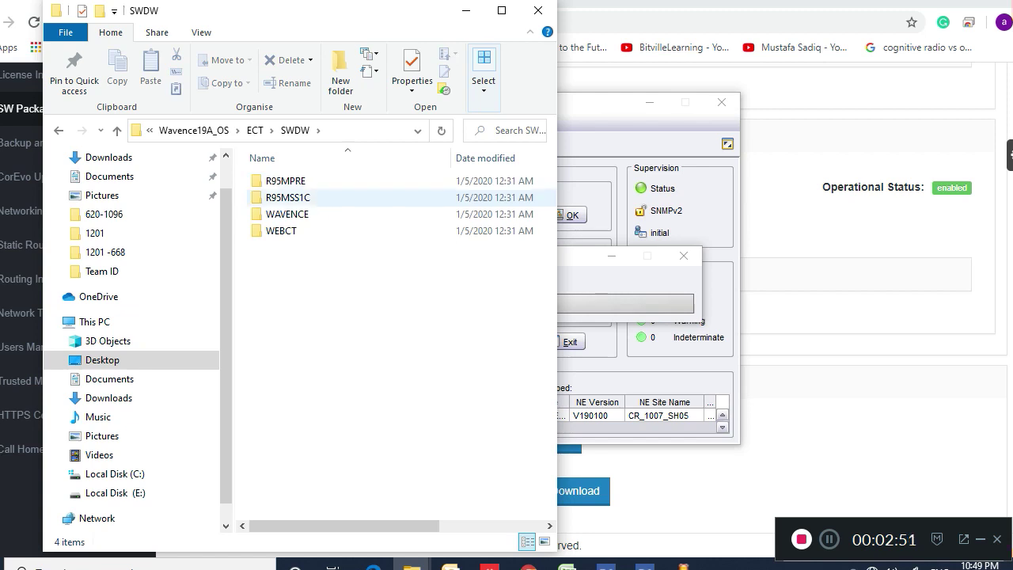
double_click(286, 214)
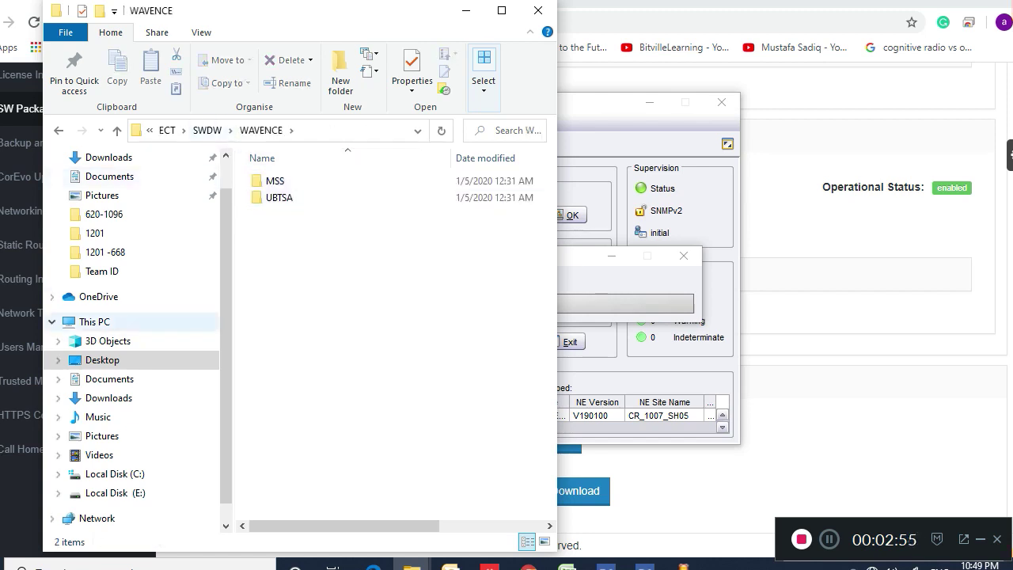
Open the WAVENCE_MSS_8.6.7G archive from Desktop > E-band Nokia in WinRAR
click(102, 360)
click(294, 231)
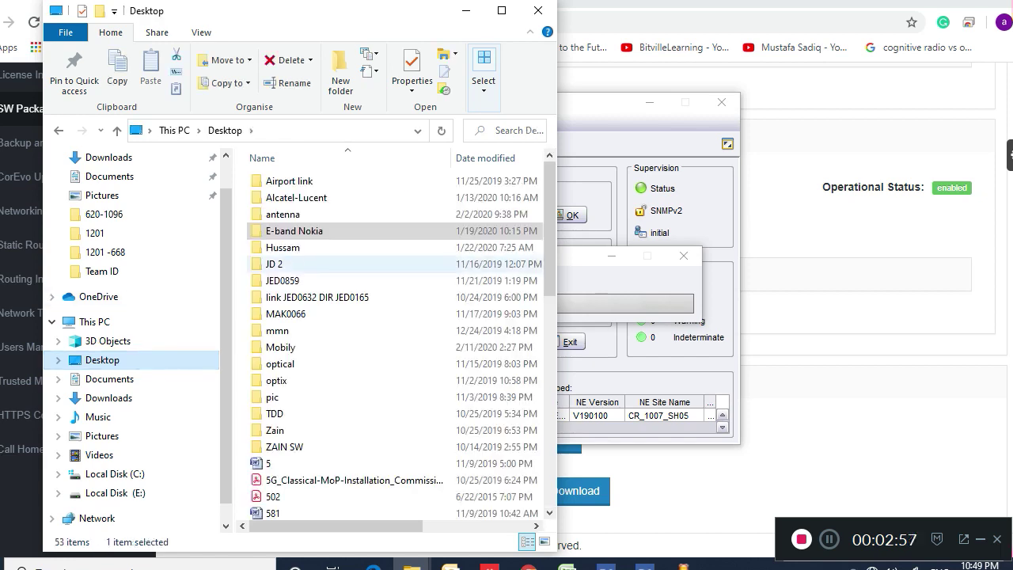
double_click(294, 230)
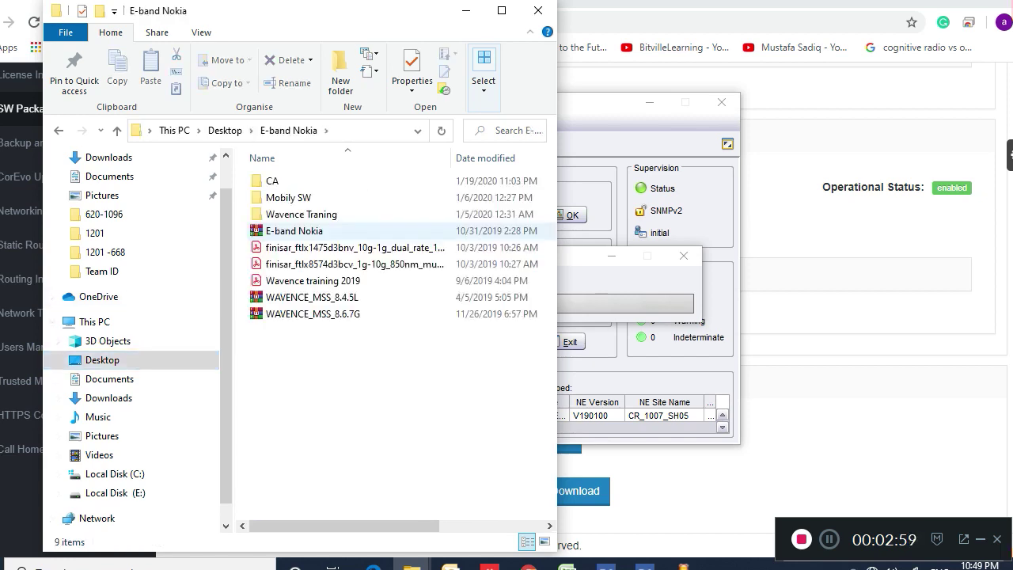
click(313, 314)
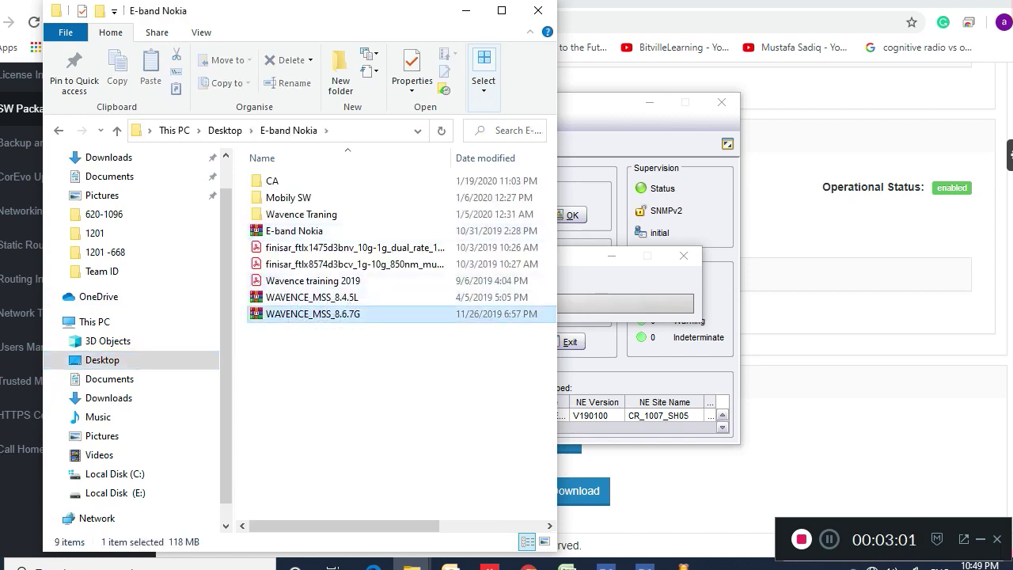
double_click(313, 314)
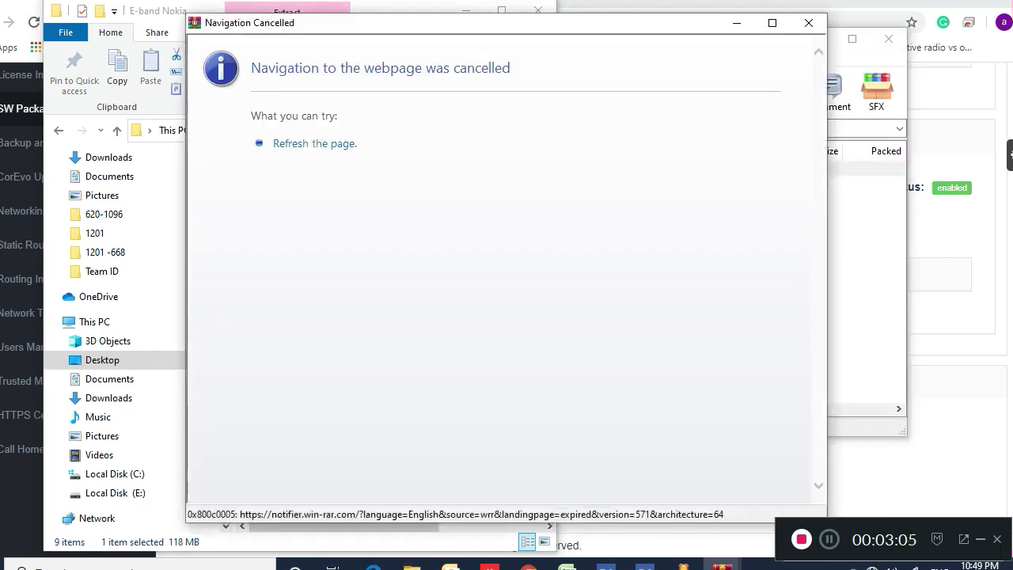
Dismiss the notice, open the archive's WAVENCE folder to reveal 8_6_7_G, then return to WebCT
click(809, 23)
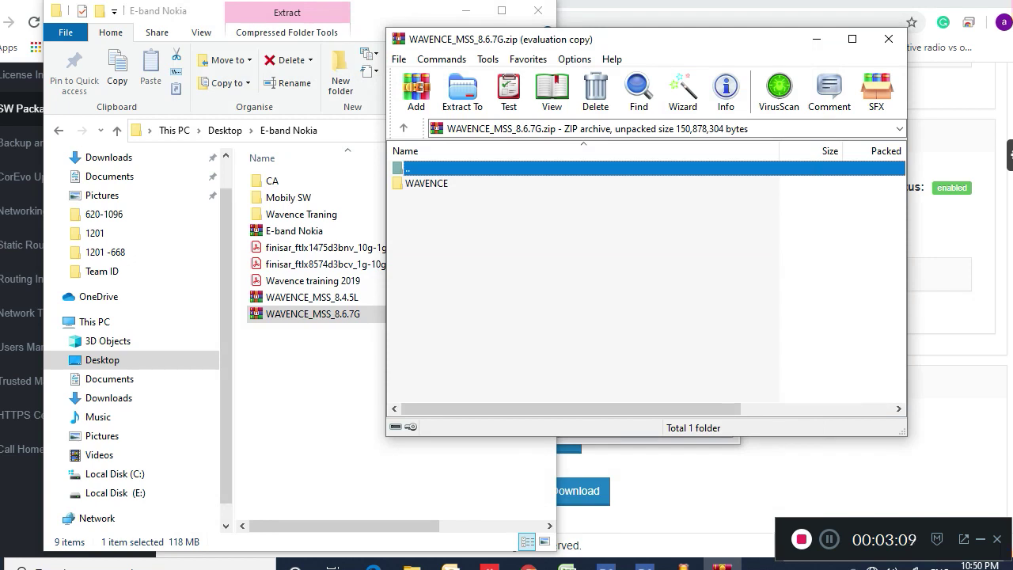
key(Down)
key(Return)
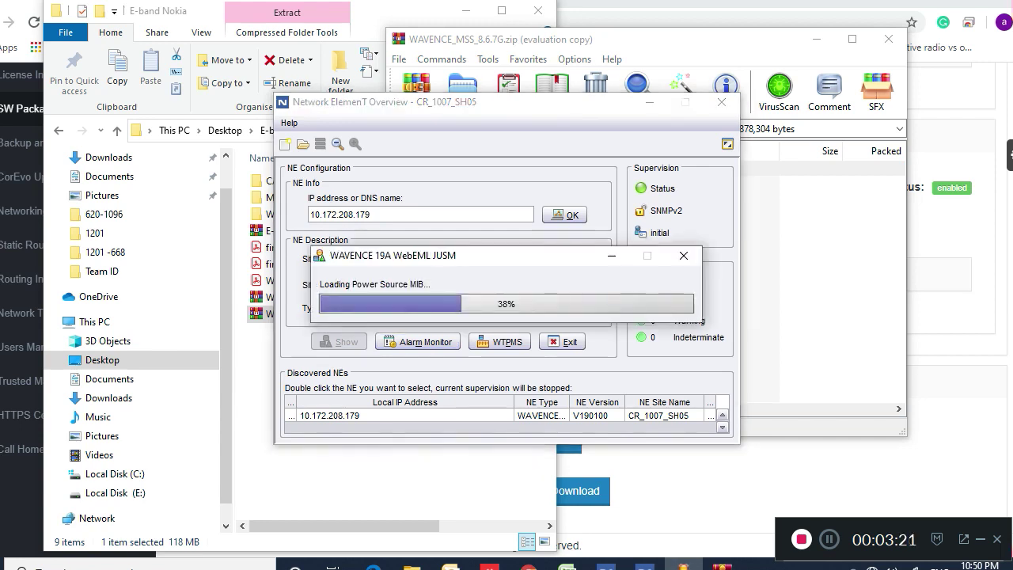
click(723, 565)
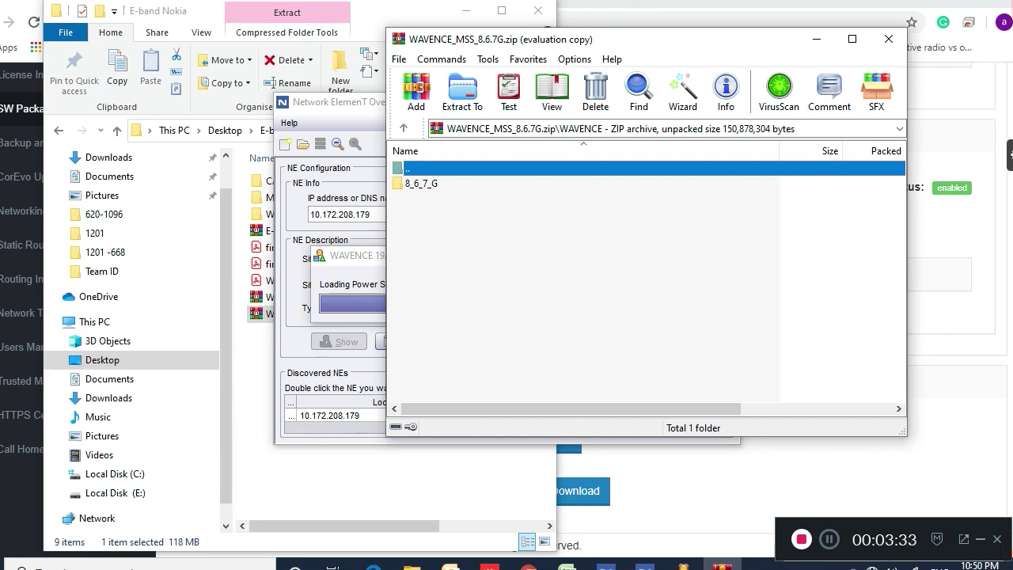
key(alt+Tab)
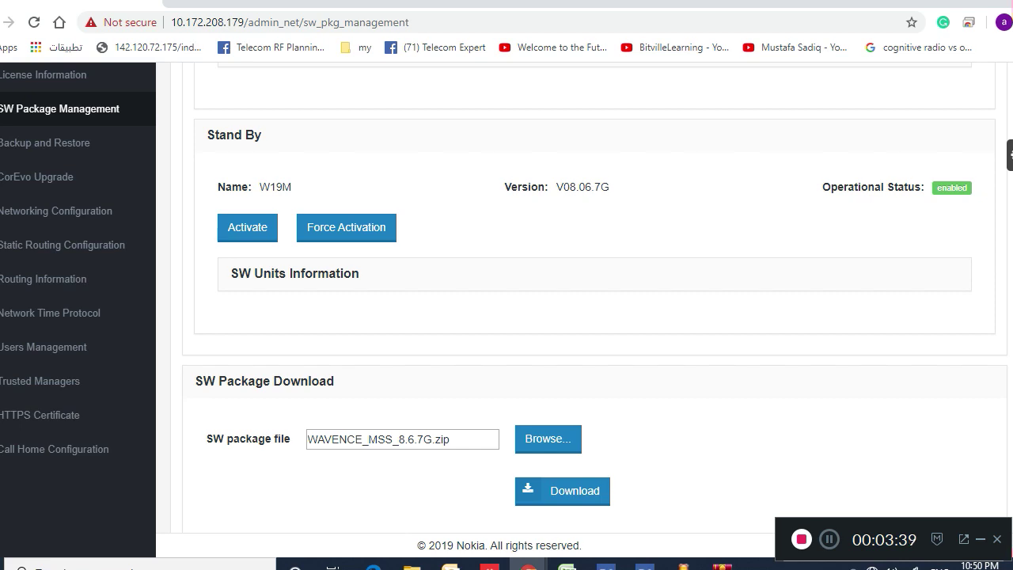
Switch from WinRAR back to WebCT and scroll to the top of SW Package Management
click(722, 567)
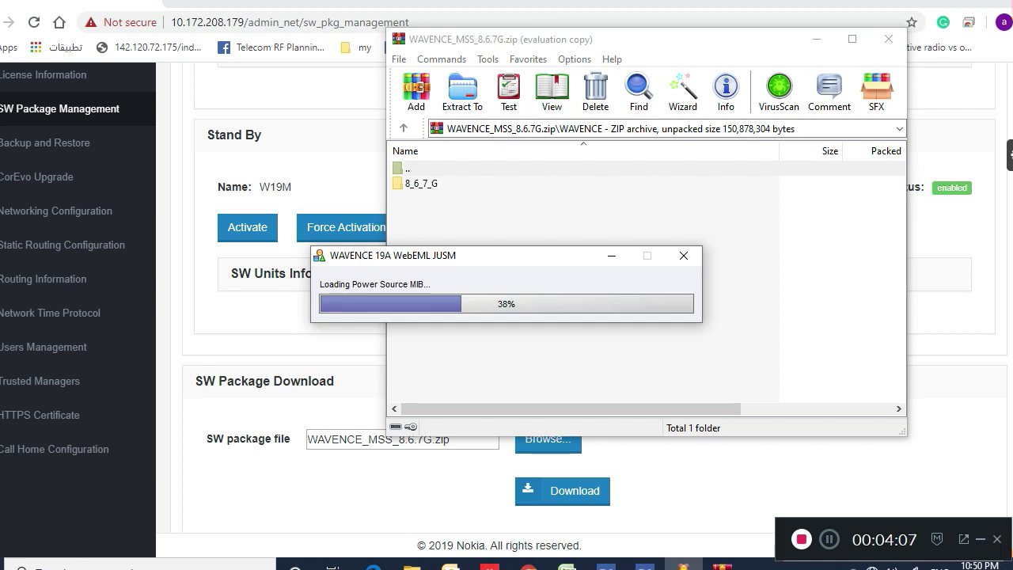
key(alt+Tab)
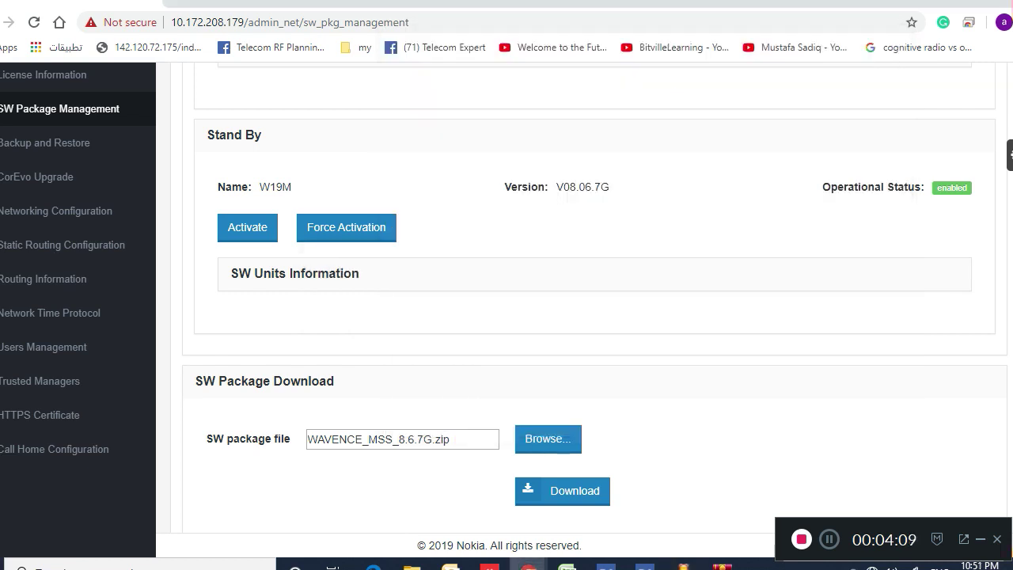
scroll(506, 301, up, 4)
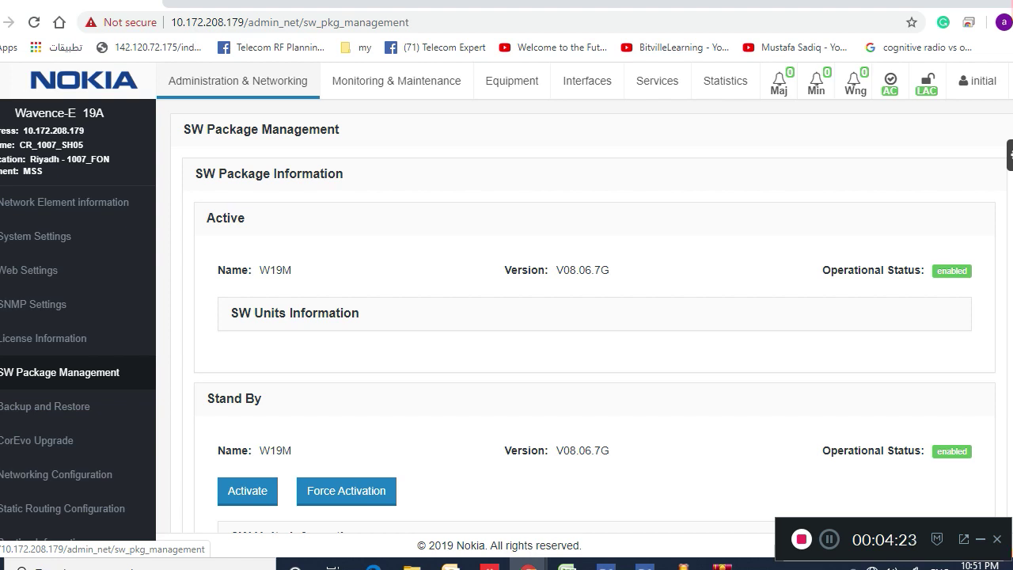
Export the license key from License Information, saving it as a .key file with '_1007' appended
click(43, 338)
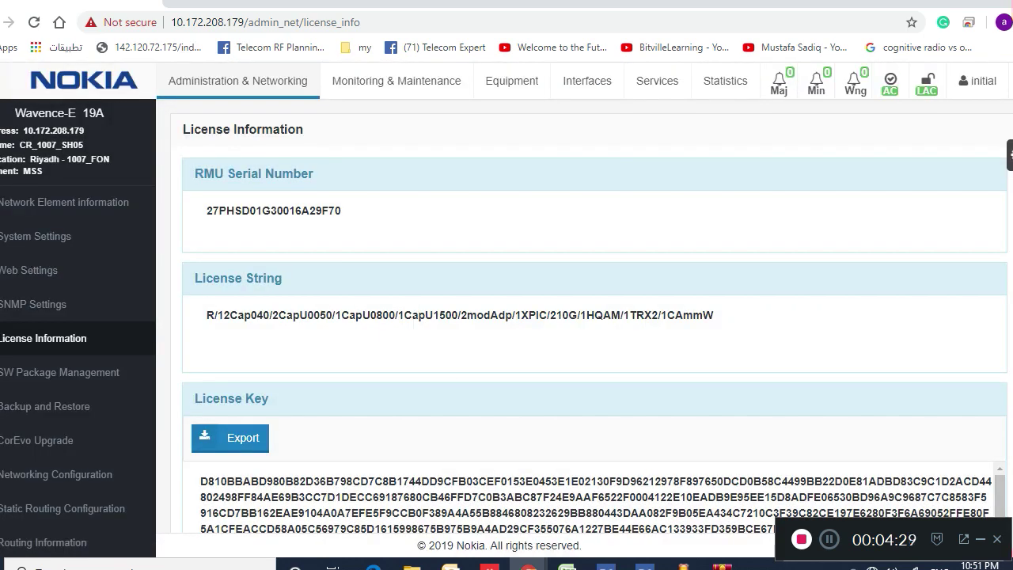
click(241, 444)
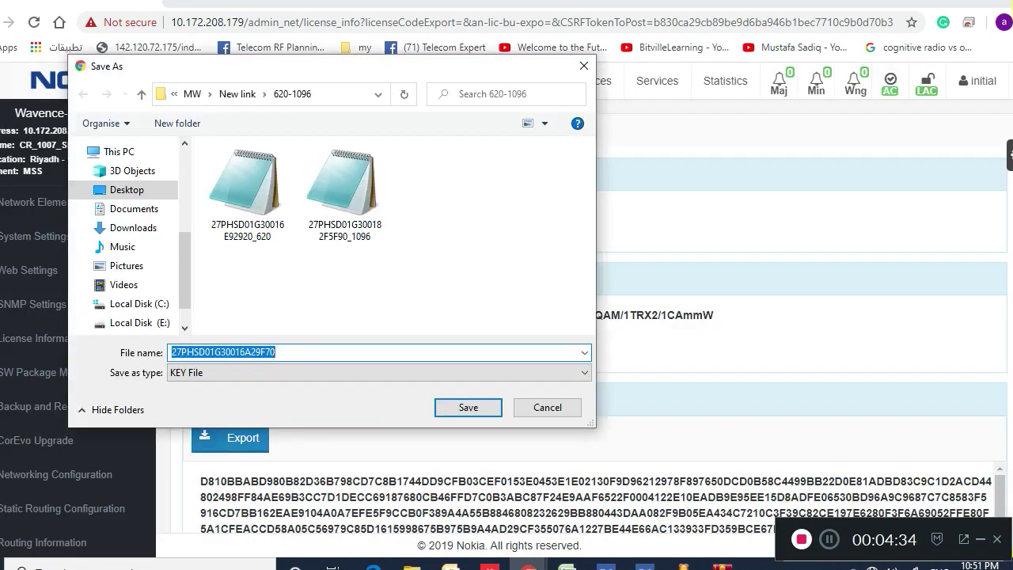
key(End)
text(_)
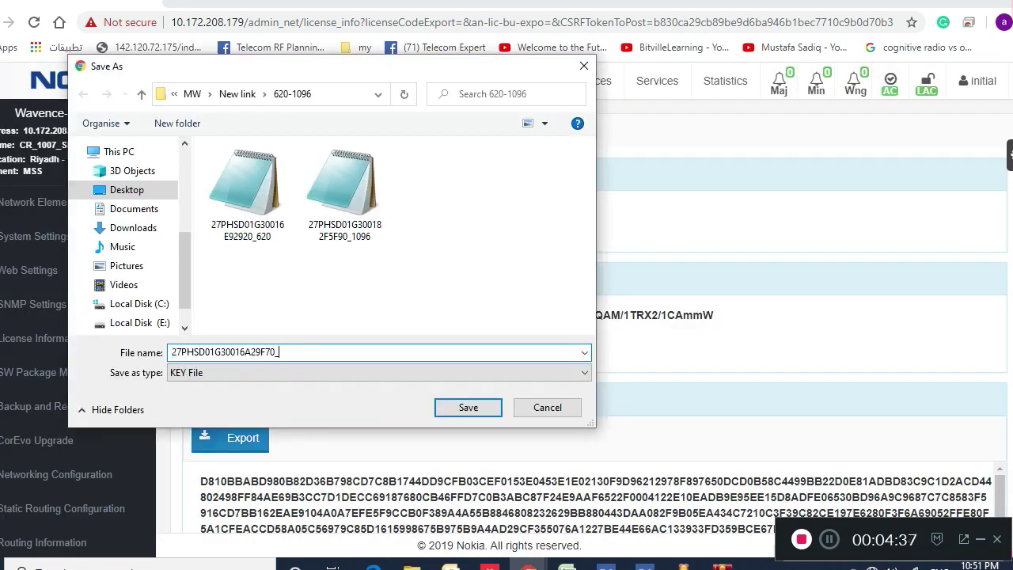
text(1007)
key(Return)
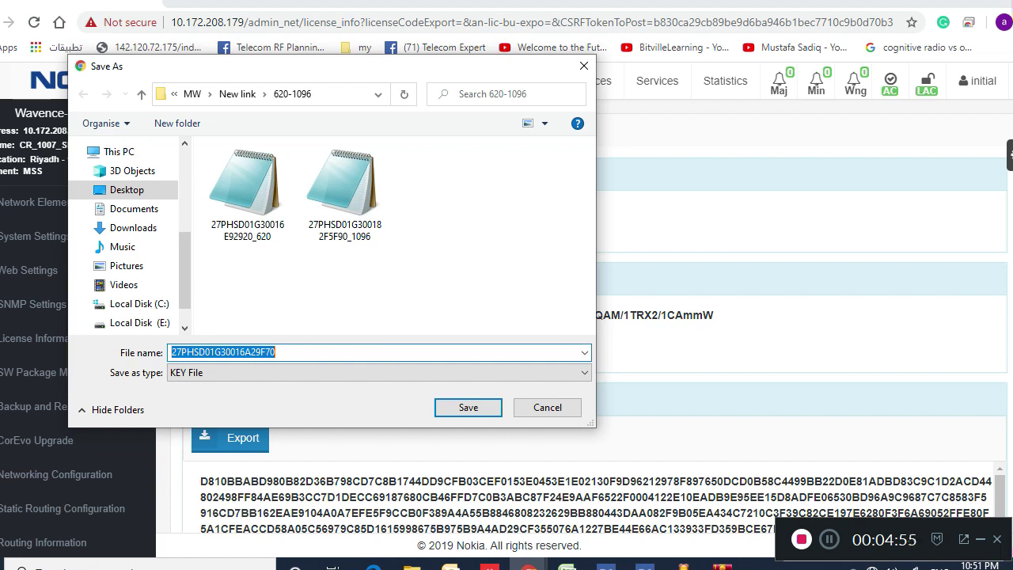
click(275, 352)
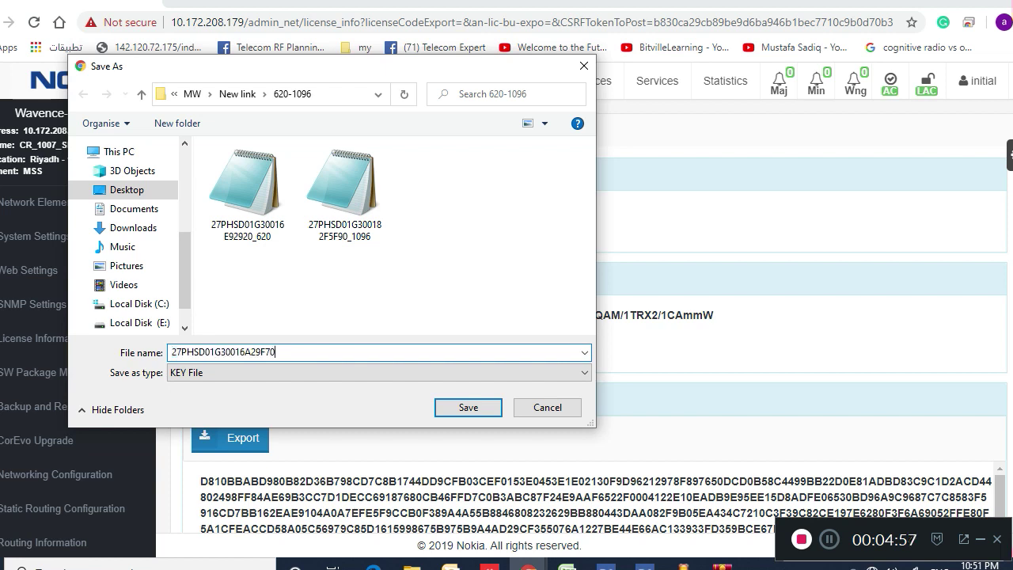
key(Return)
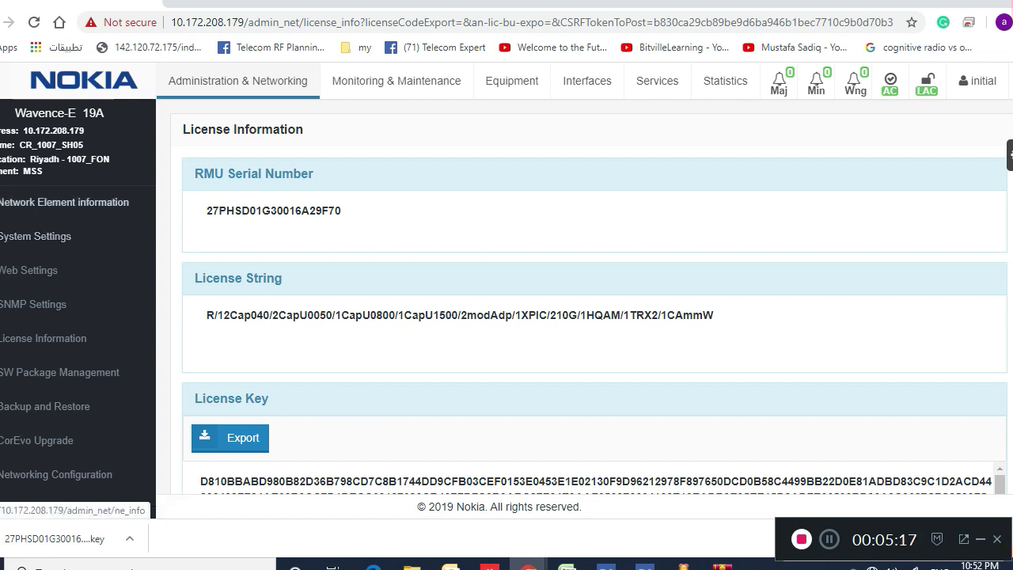
Open Network Element information and scroll through its IP, version, site name and location
click(64, 202)
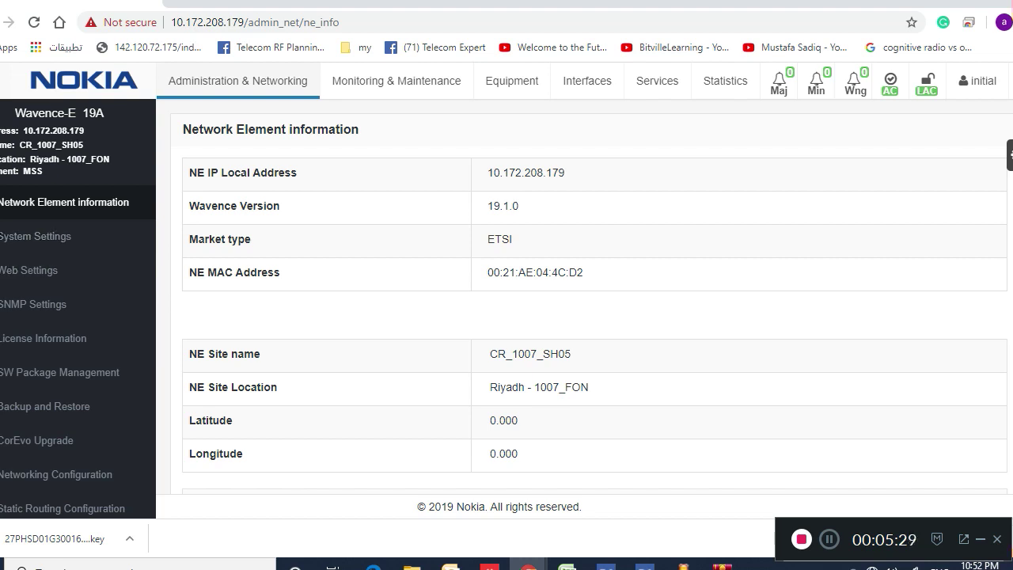
scroll(594, 317, down, 4)
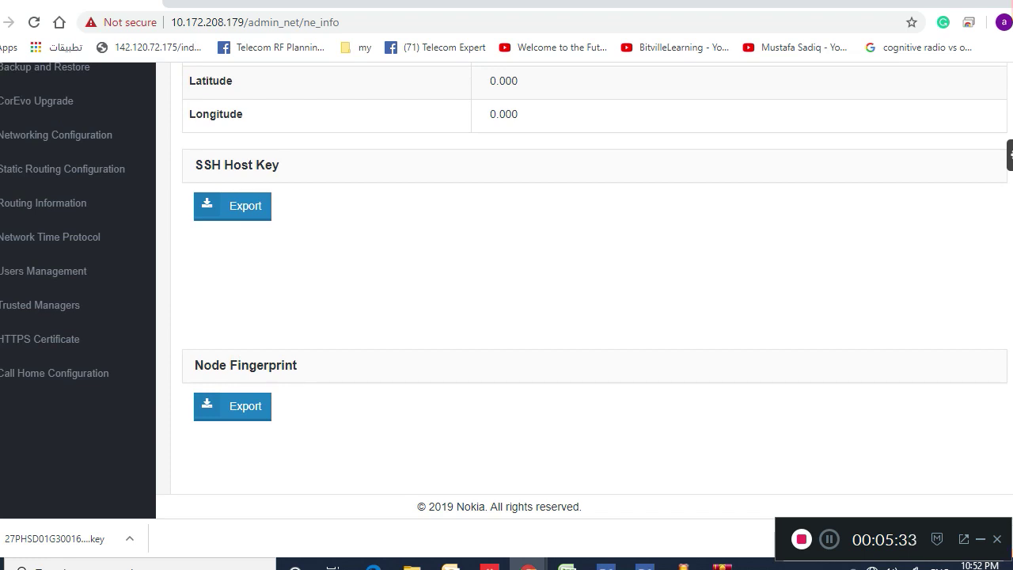
scroll(593, 317, up, 4)
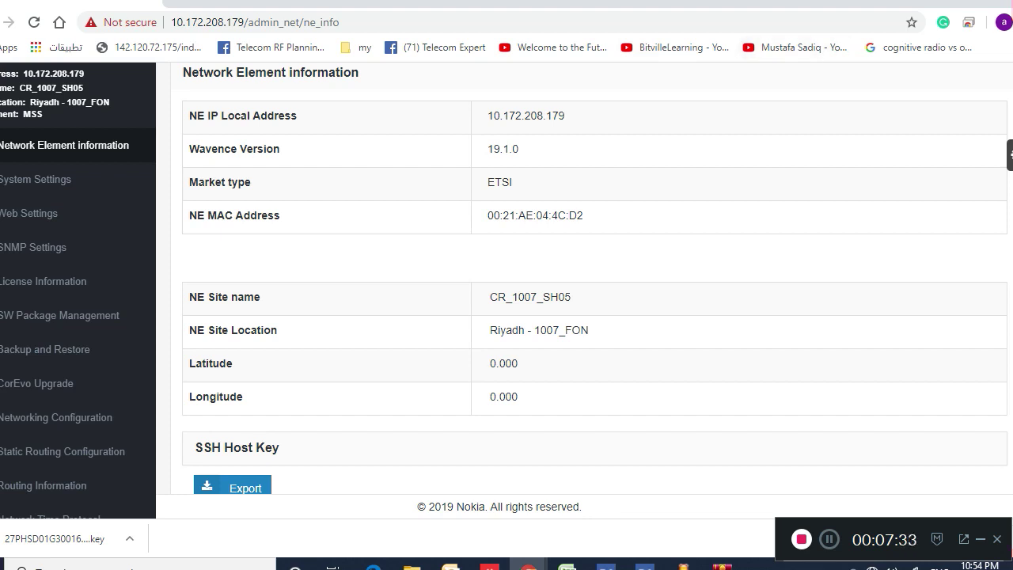
Show the NE Neighbors list under Monitoring & Maintenance, with neighbour 10.172.208.180 on LAG #1
scroll(507, 285, up, 1)
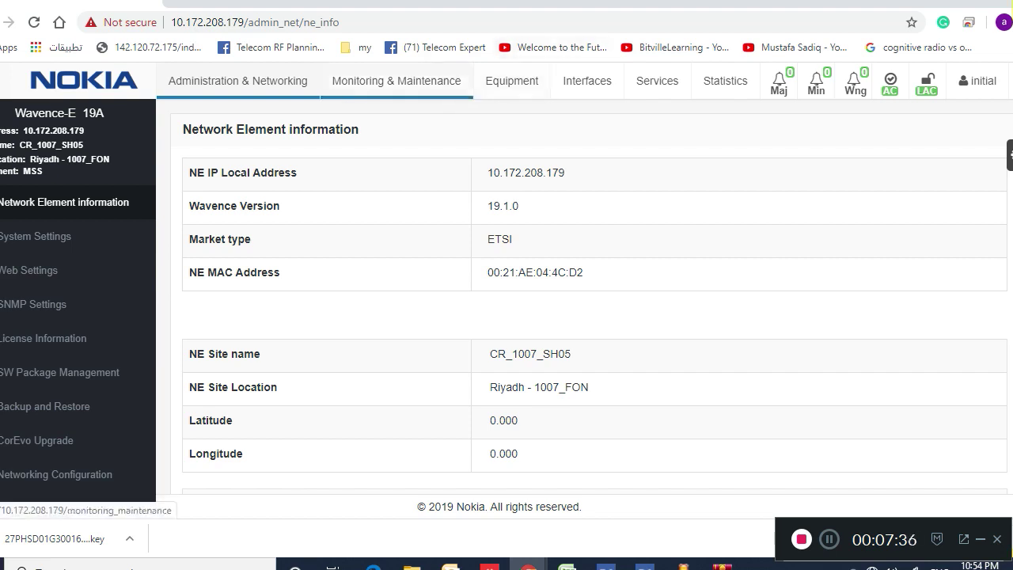
click(396, 81)
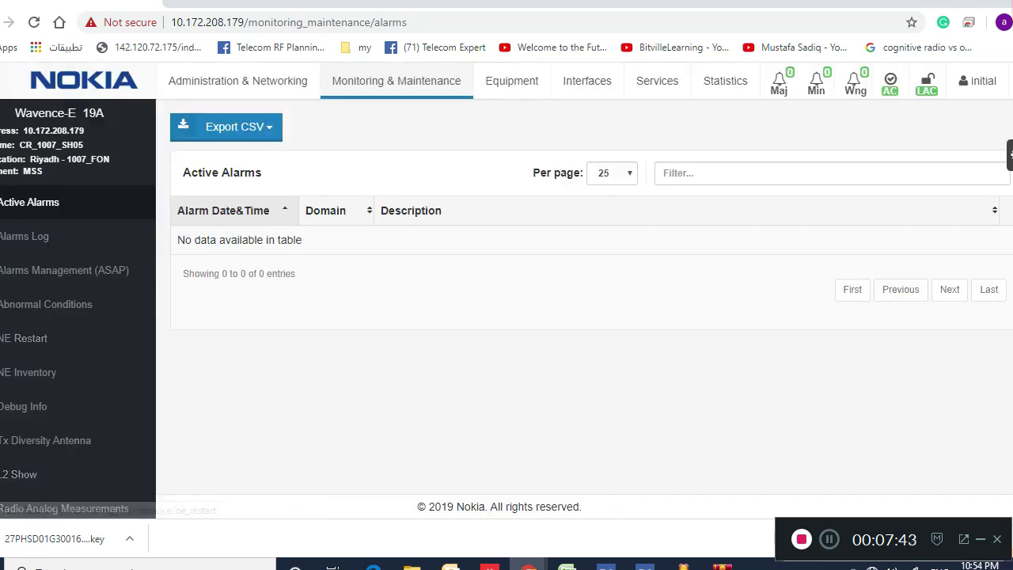
scroll(48, 474, down, 2)
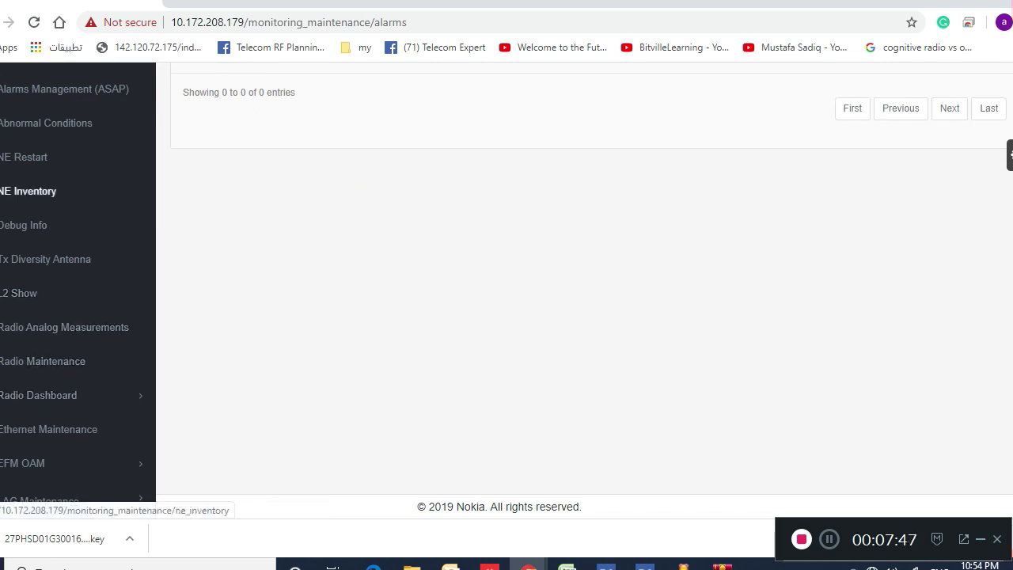
scroll(78, 293, down, 3)
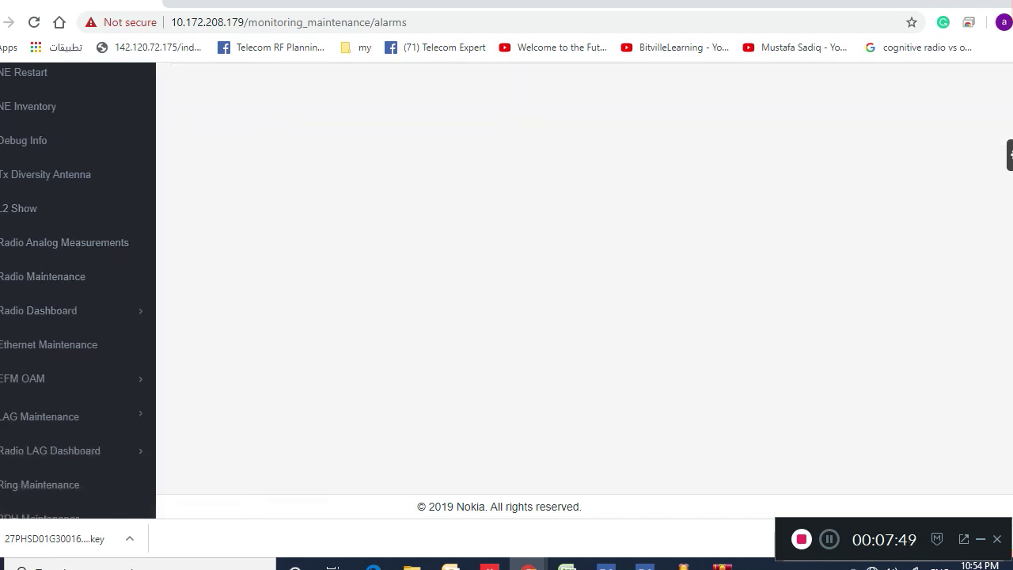
scroll(78, 293, down, 3)
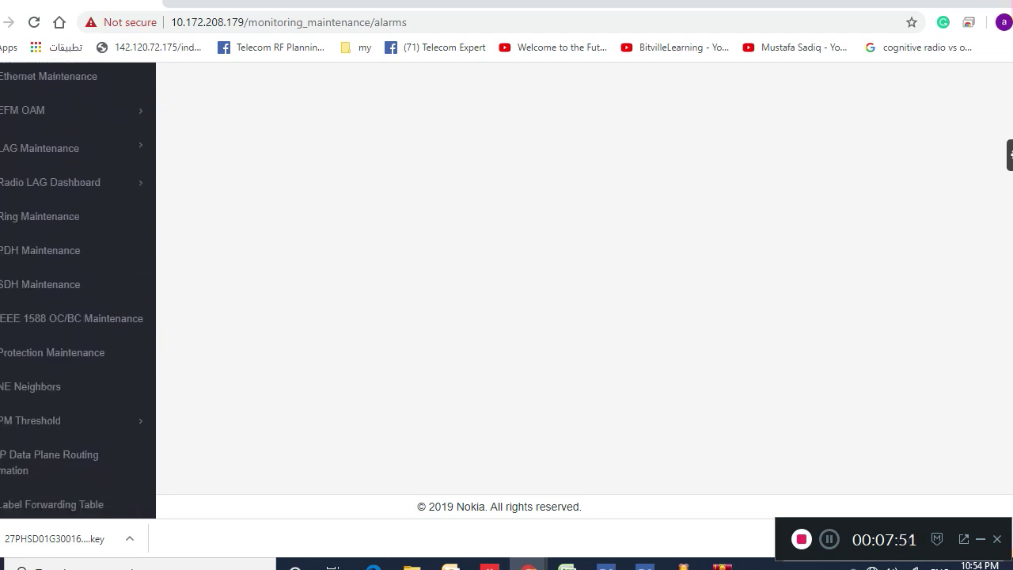
scroll(78, 293, up, 2)
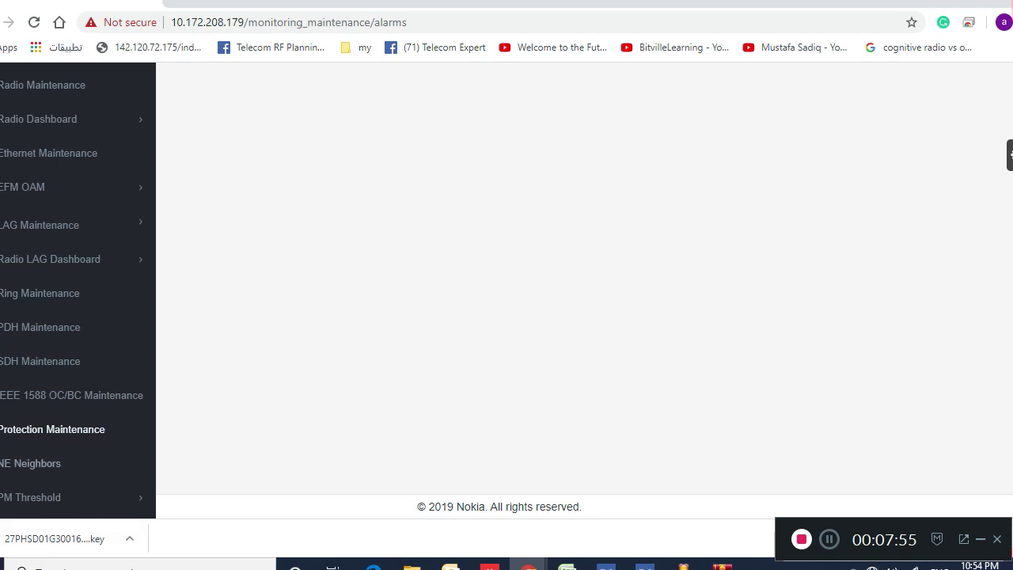
click(30, 463)
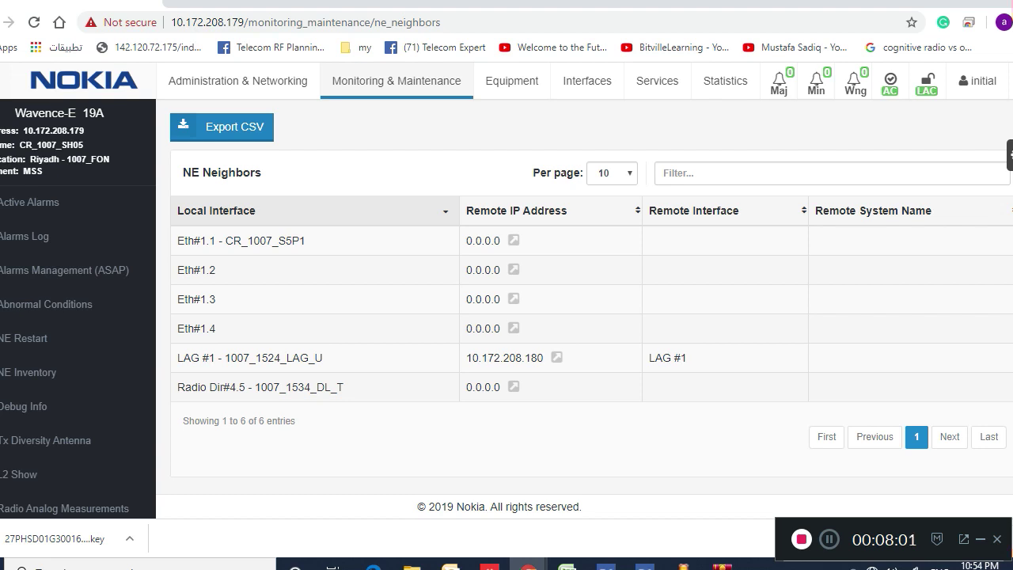
Open neighbour 10.172.208.180 and proceed past Chrome's certificate warning to its login page
click(556, 358)
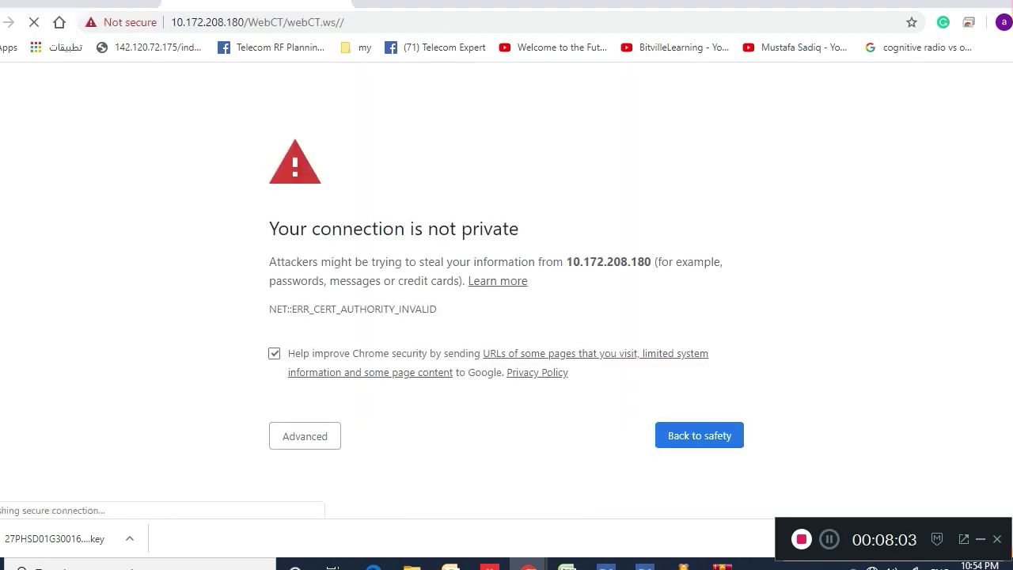
click(310, 436)
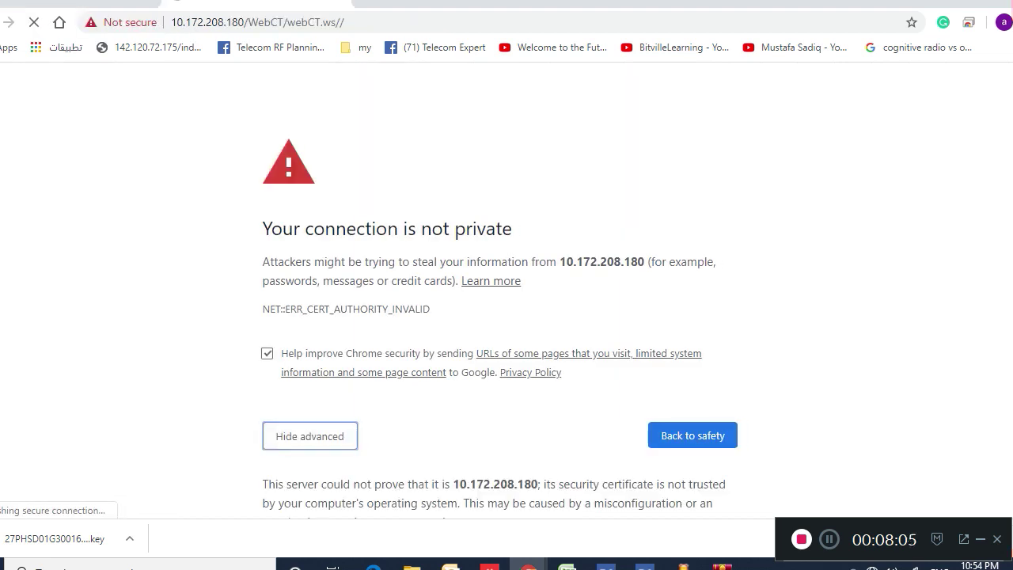
scroll(506, 316, down, 2)
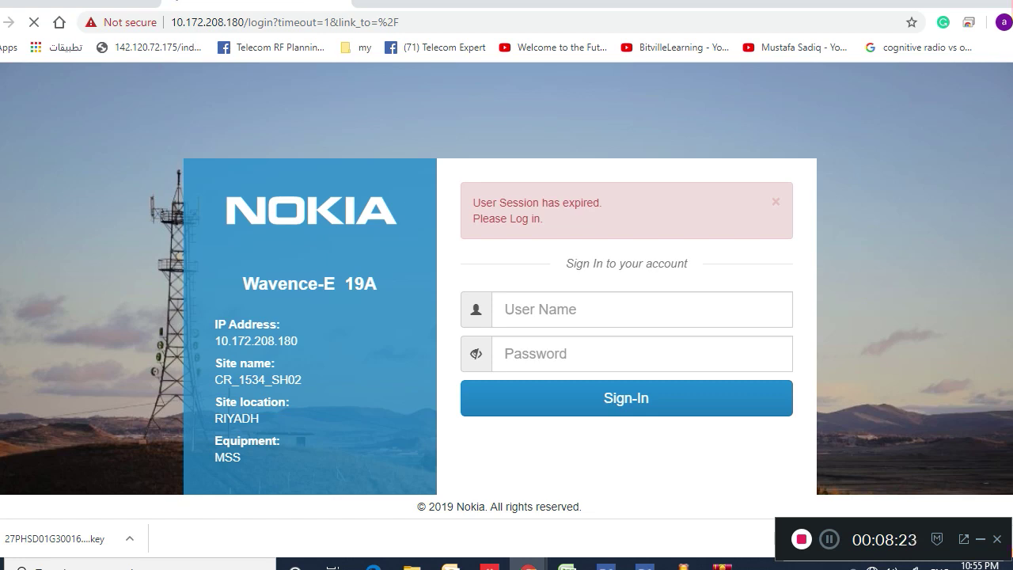
Sign in to 10.172.208.180 with the user name and password, which is rejected as wrong credentials
text(initial)
key(Tab)
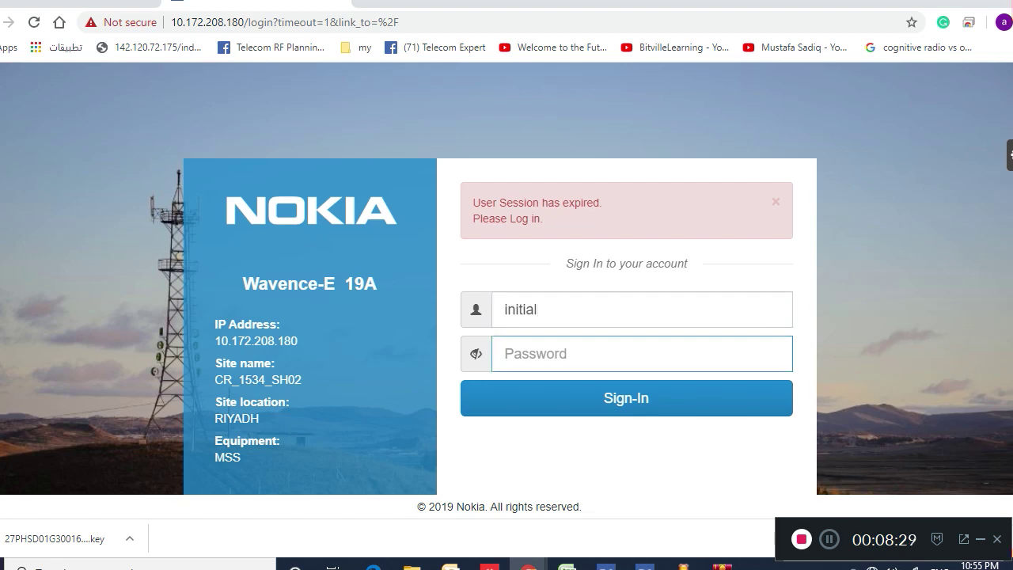
text(••••••)
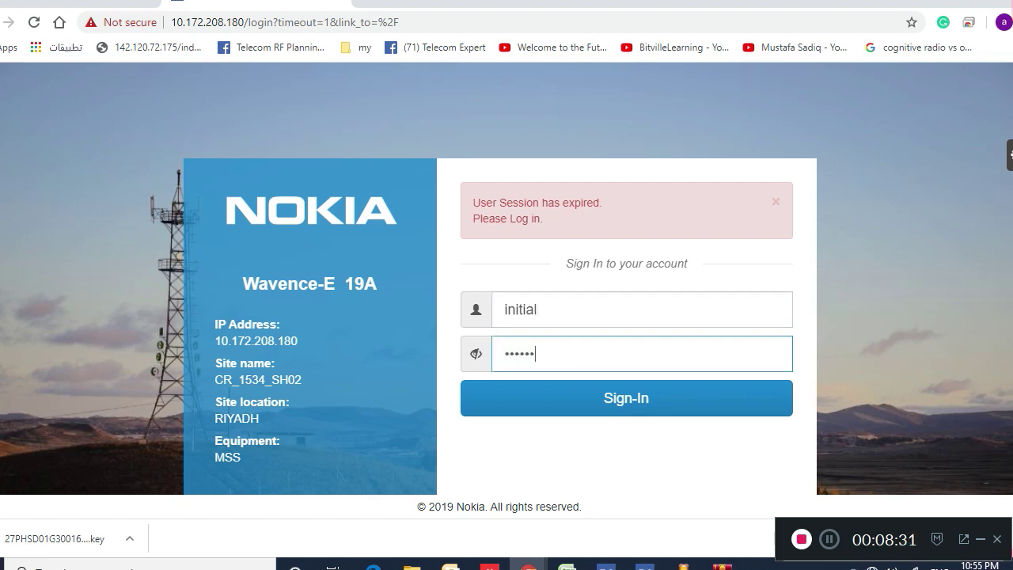
text(••••)
key(Return)
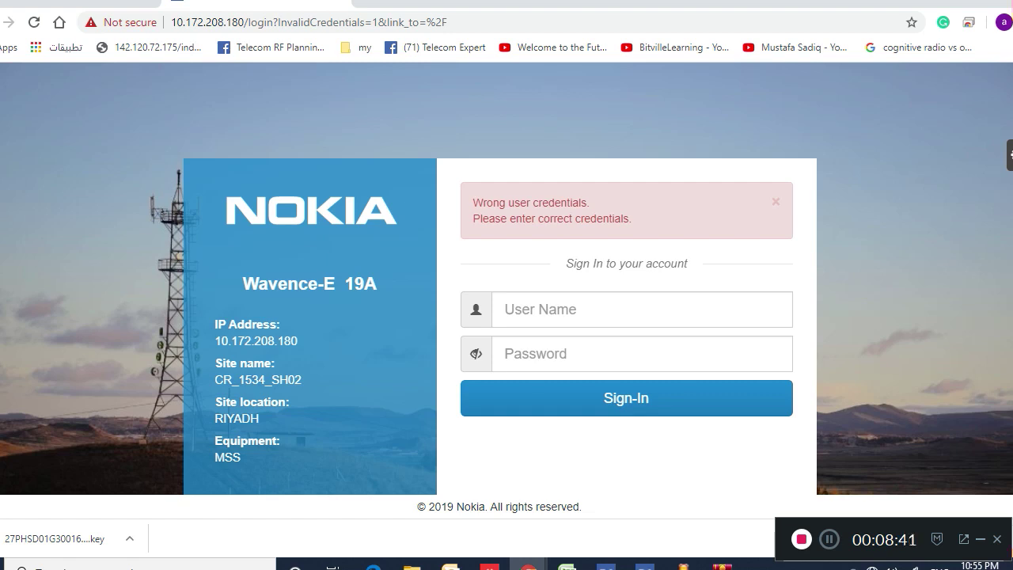
Re-enter the login user name and start typing the account password again
click(641, 309)
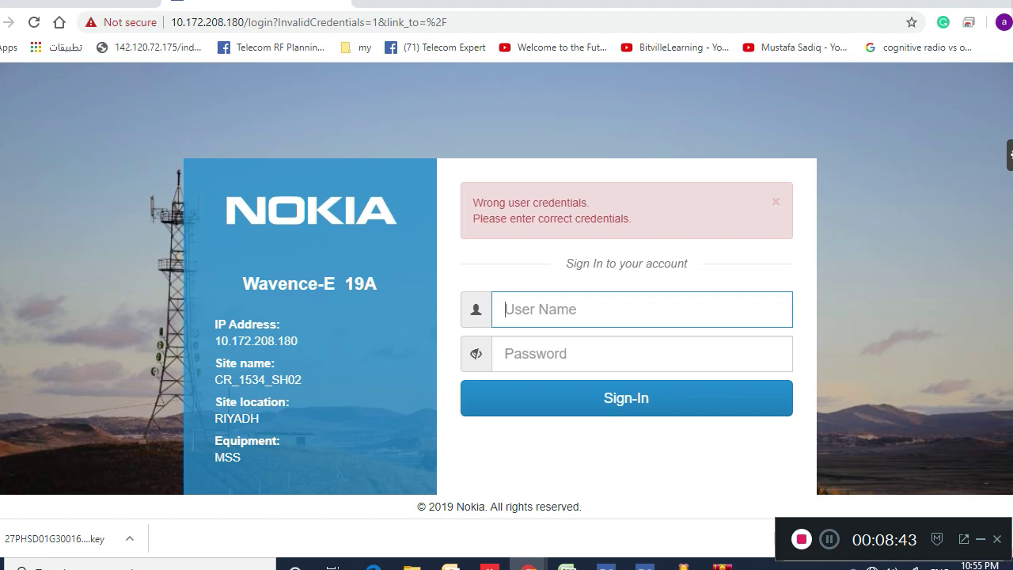
text(initial)
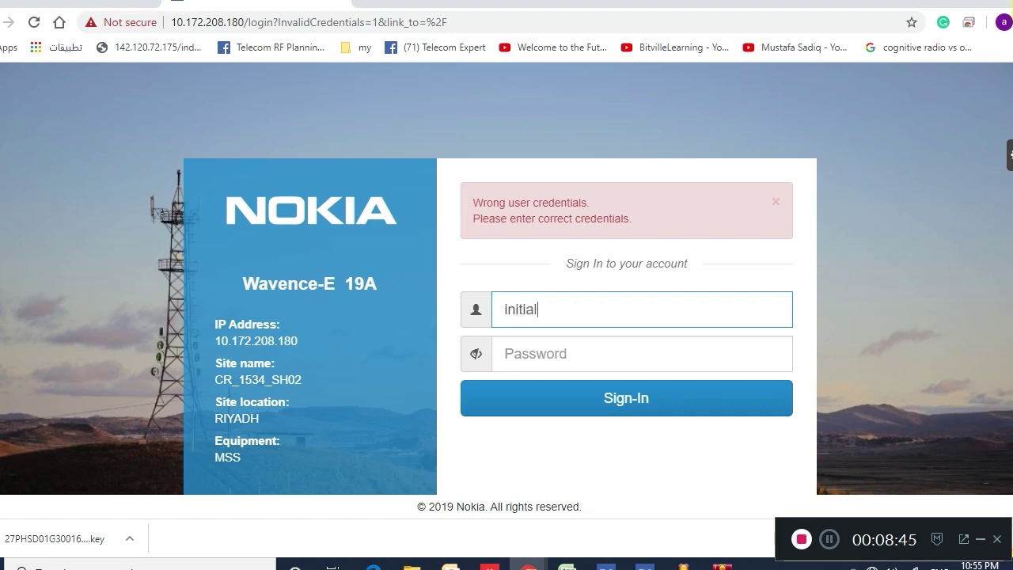
key(Tab)
text(admin)
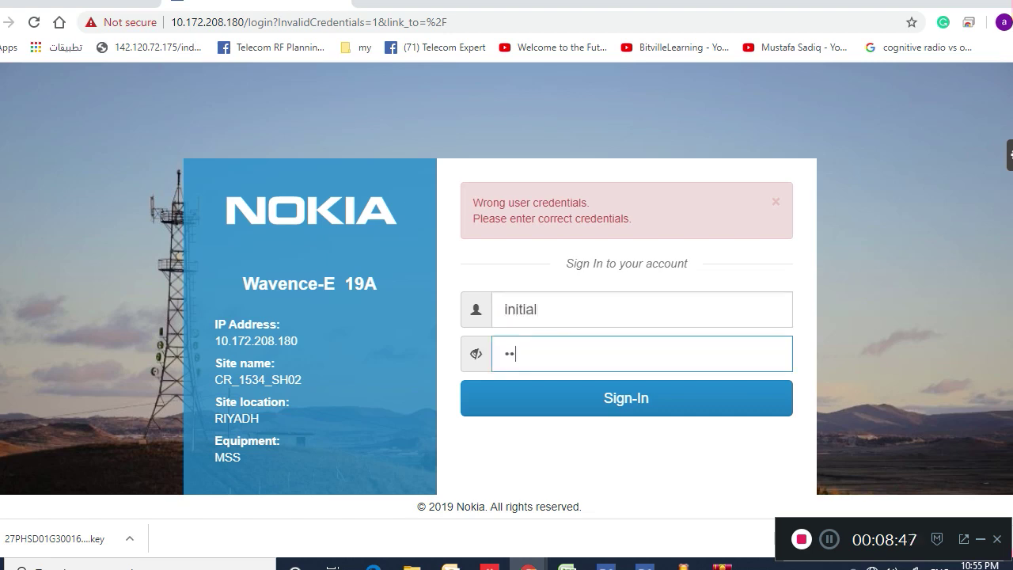
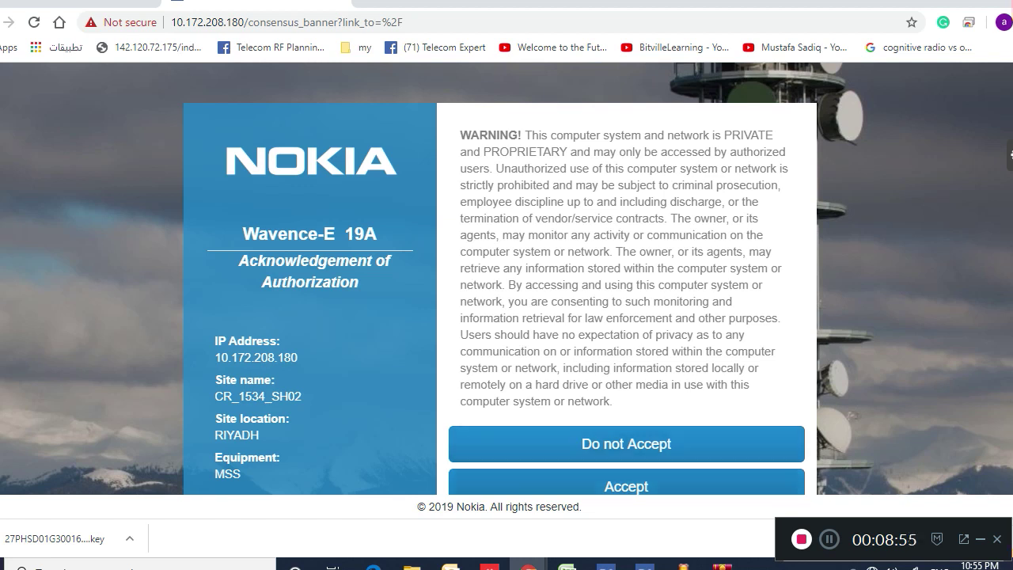
Accept the authorization banner and review the Network Element information page
key(Return)
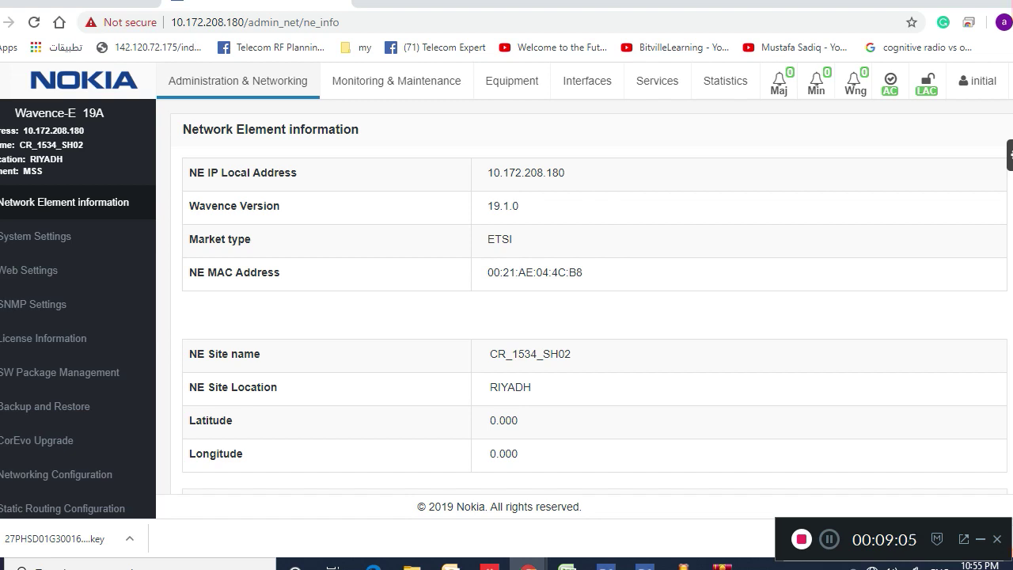
scroll(507, 285, down, 2)
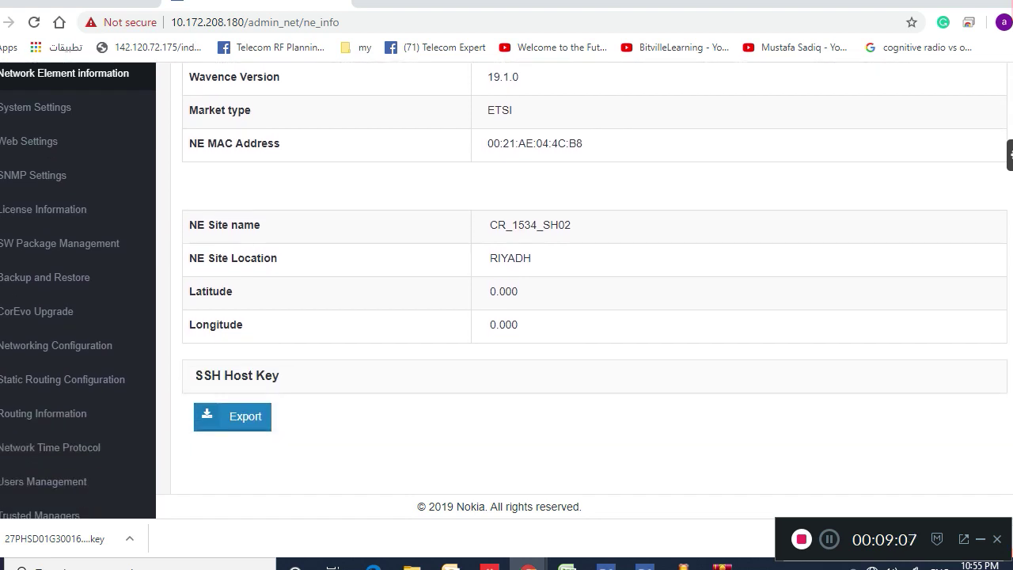
scroll(507, 285, down, 5)
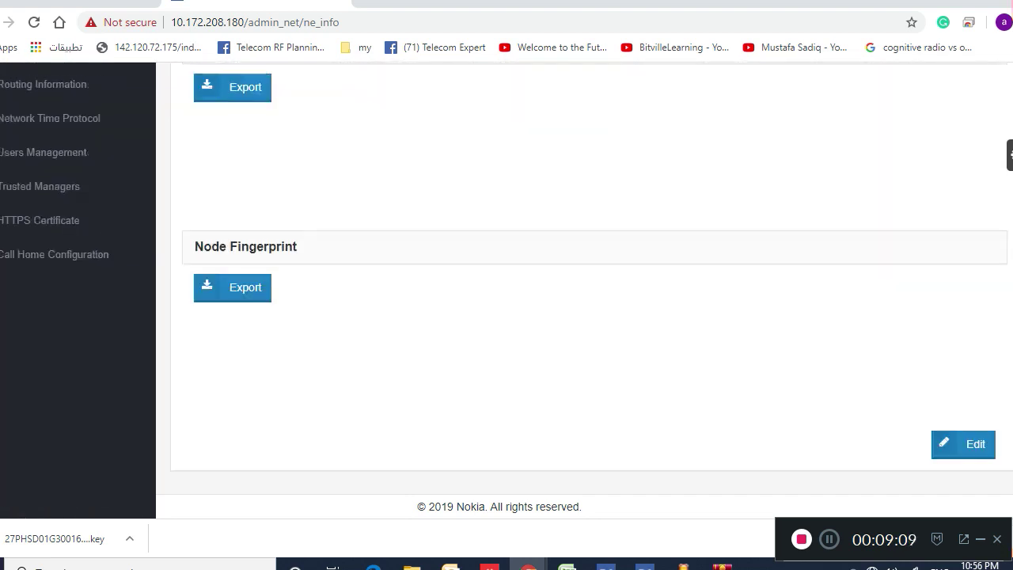
scroll(507, 285, up, 1)
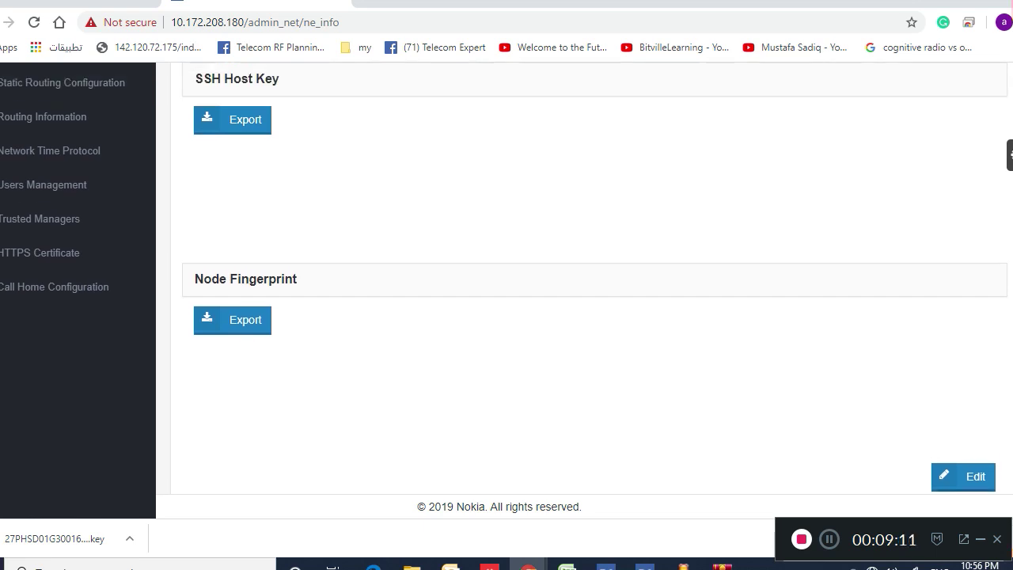
scroll(507, 285, up, 1)
scroll(507, 285, up, 5)
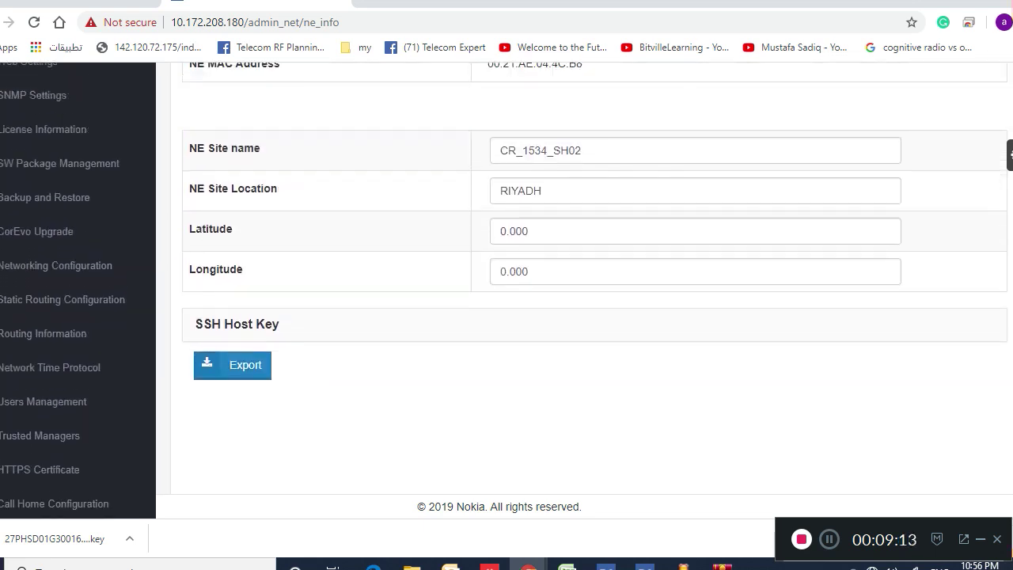
Apply NE Site Location RIYADH_1007_FON, then switch to NE 10.172.208.179's tab
click(554, 324)
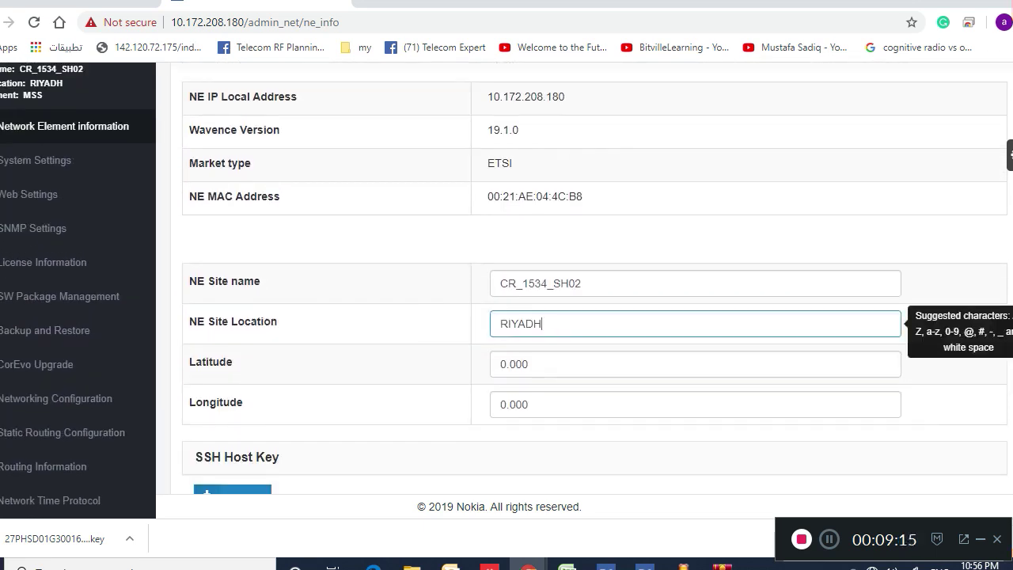
text(_FON)
click(552, 324)
text(1007)
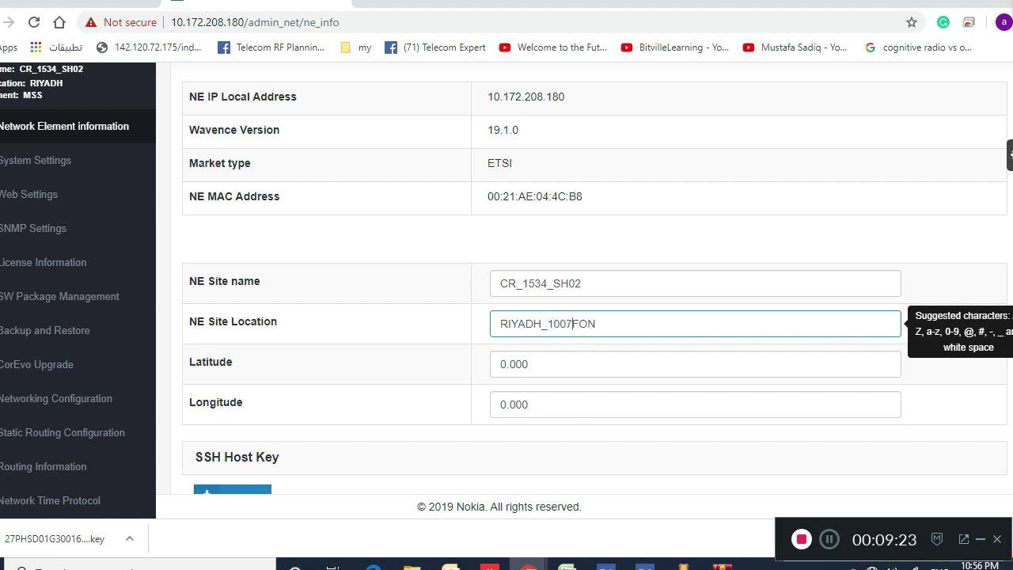
text(_)
scroll(586, 277, down, 5)
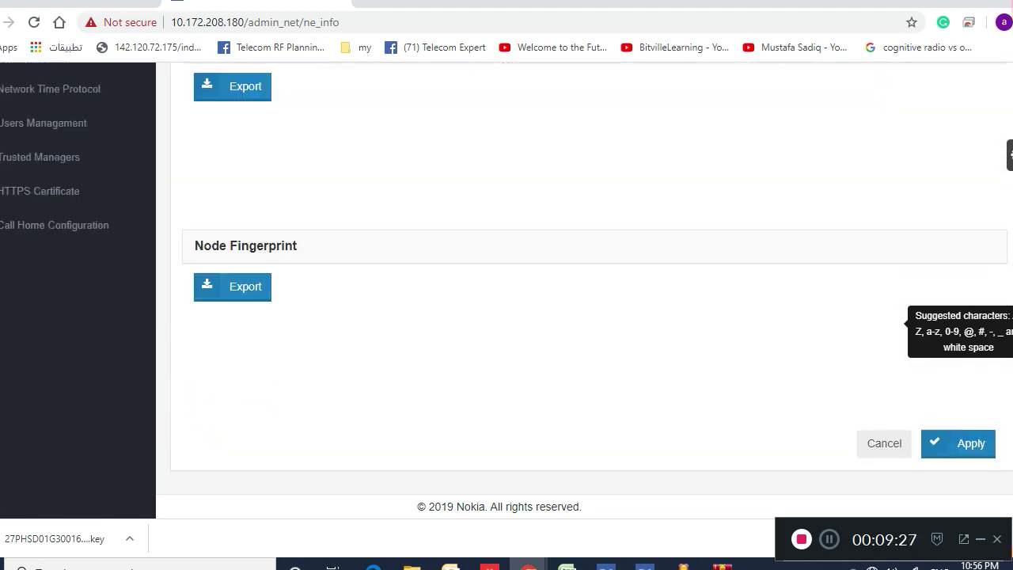
key(Return)
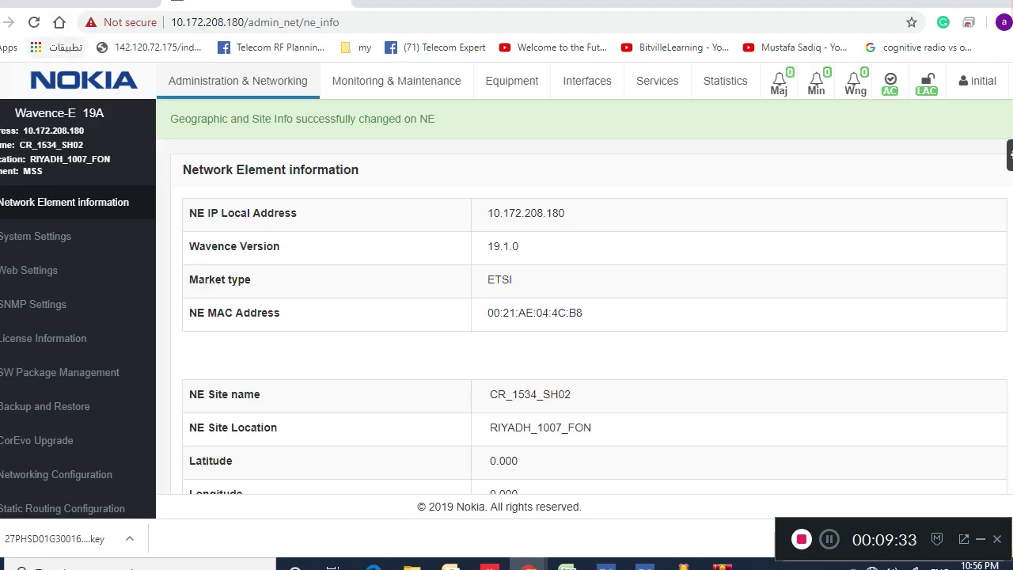
key(ctrl+Tab)
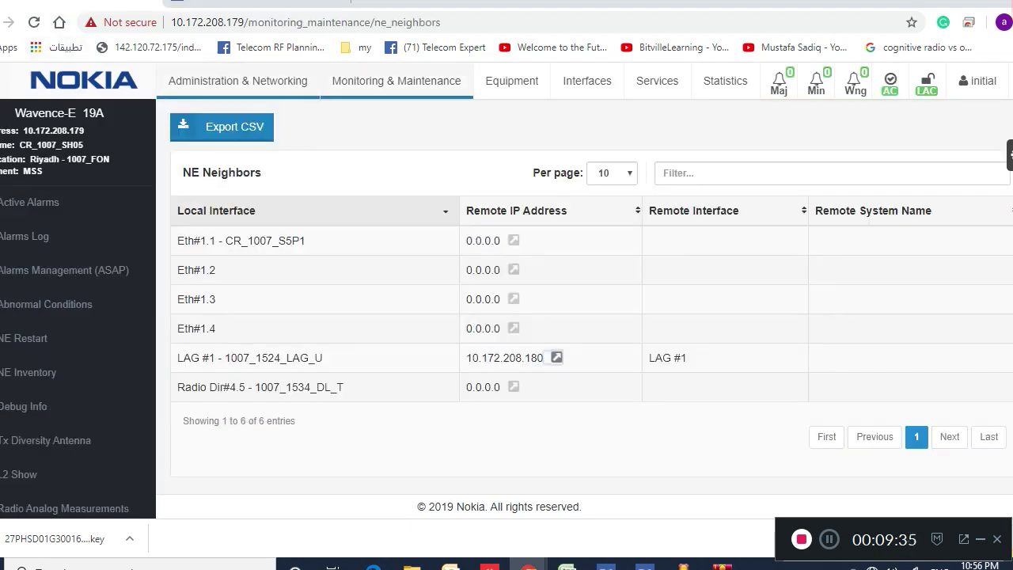
Open System Settings under Administration & Networking for NE 10.172.208.179
click(556, 357)
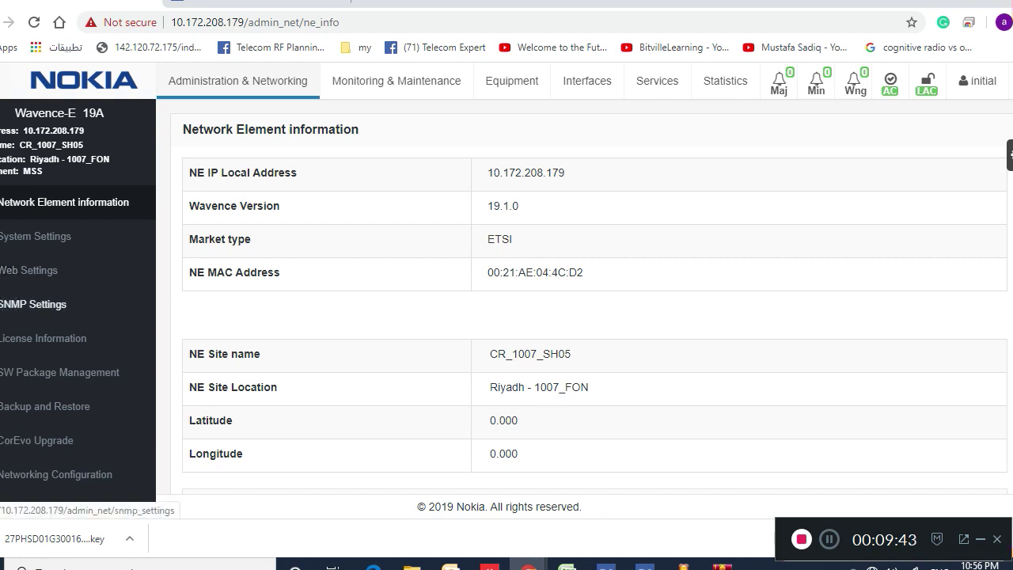
click(35, 236)
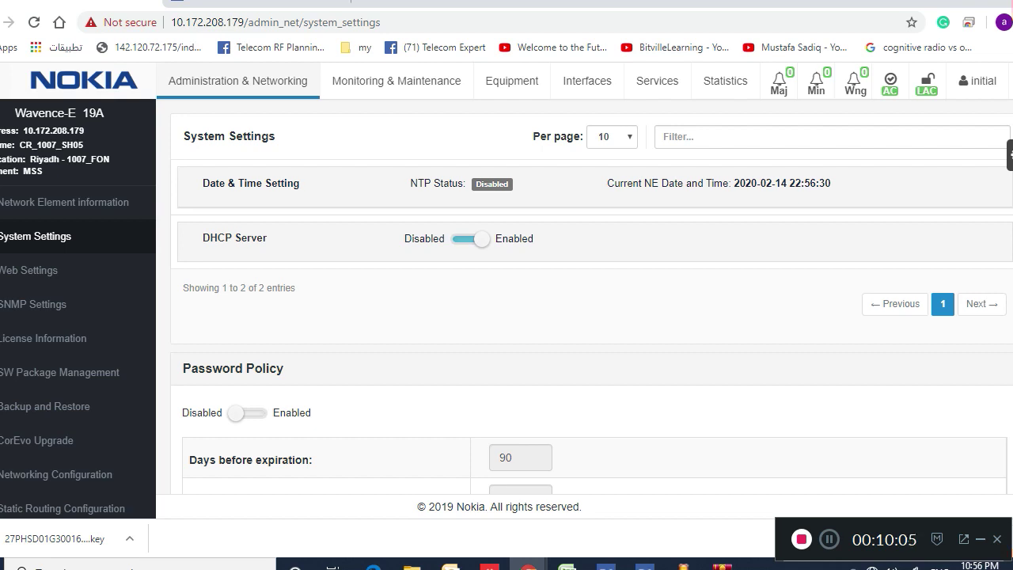
click(251, 183)
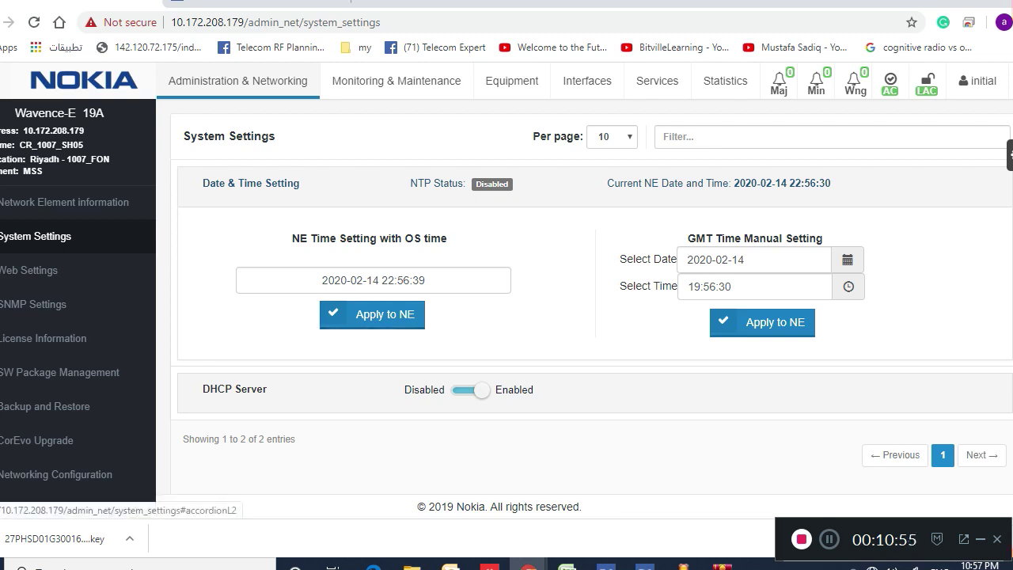
click(251, 183)
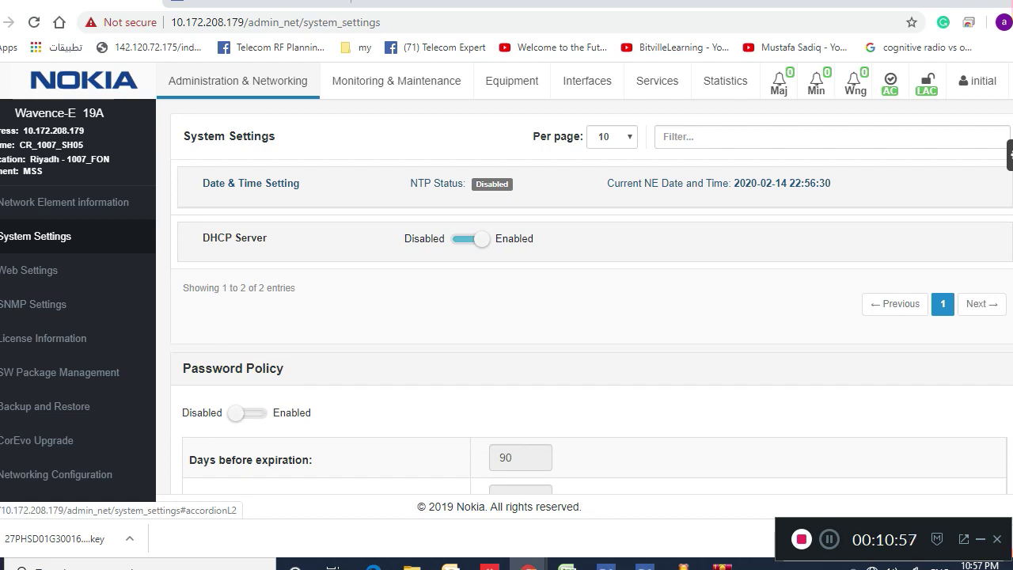
Go to the Networking Configuration page for NE 10.172.208.179
scroll(506, 301, down, 3)
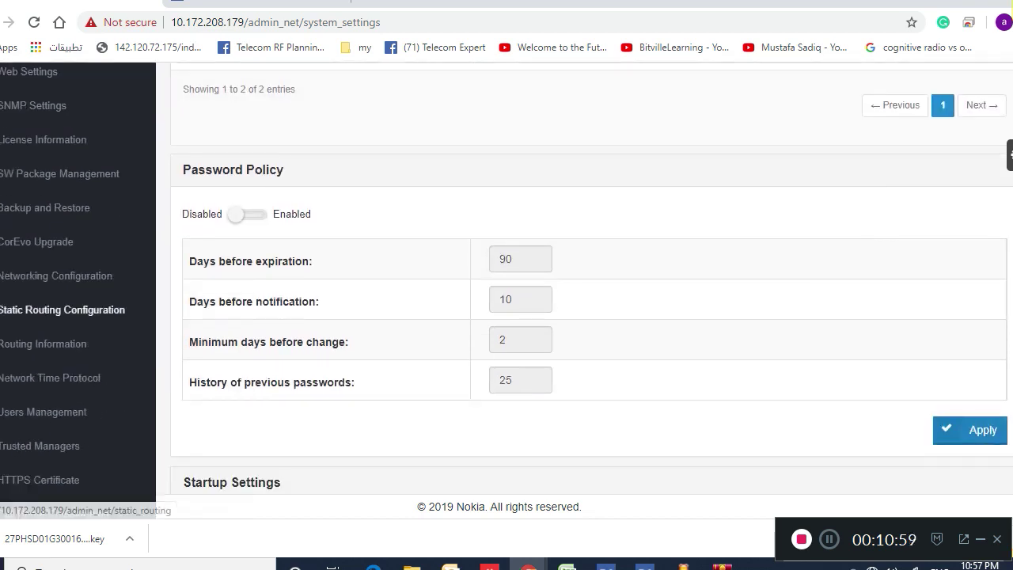
click(55, 275)
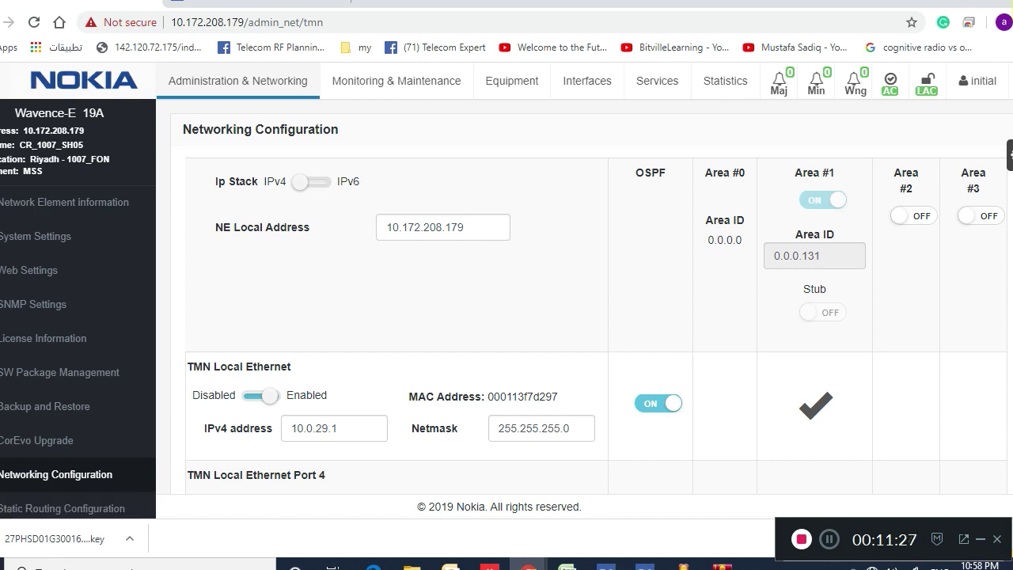
key(ctrl+t)
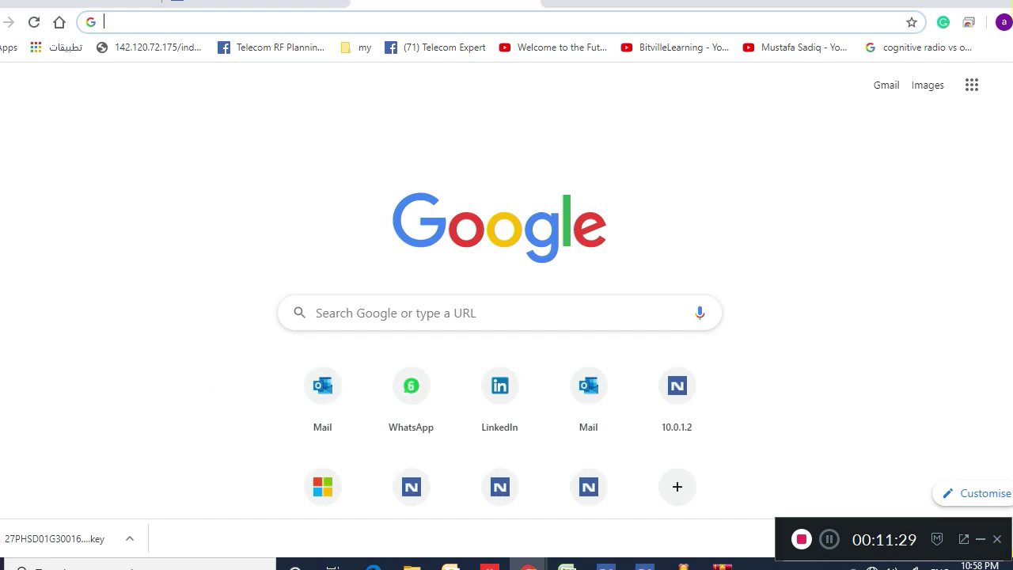
text(10.0.1.2)
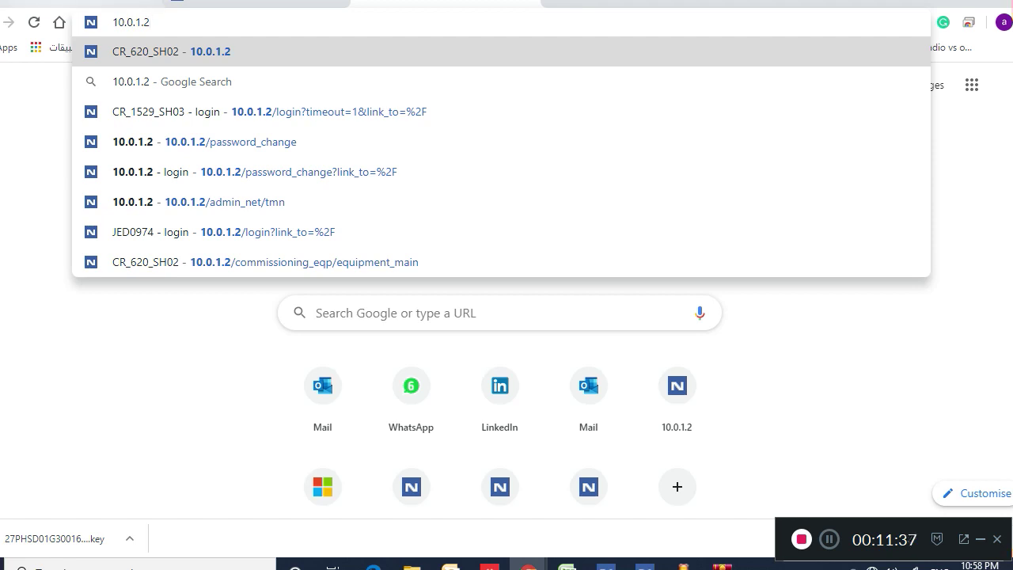
key(ctrl+Tab)
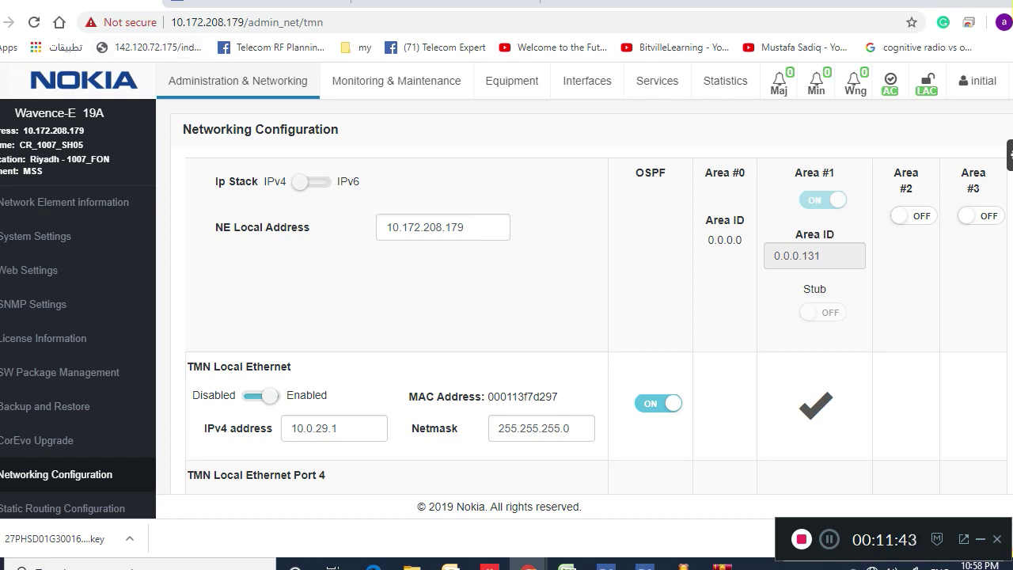
key(Tab)
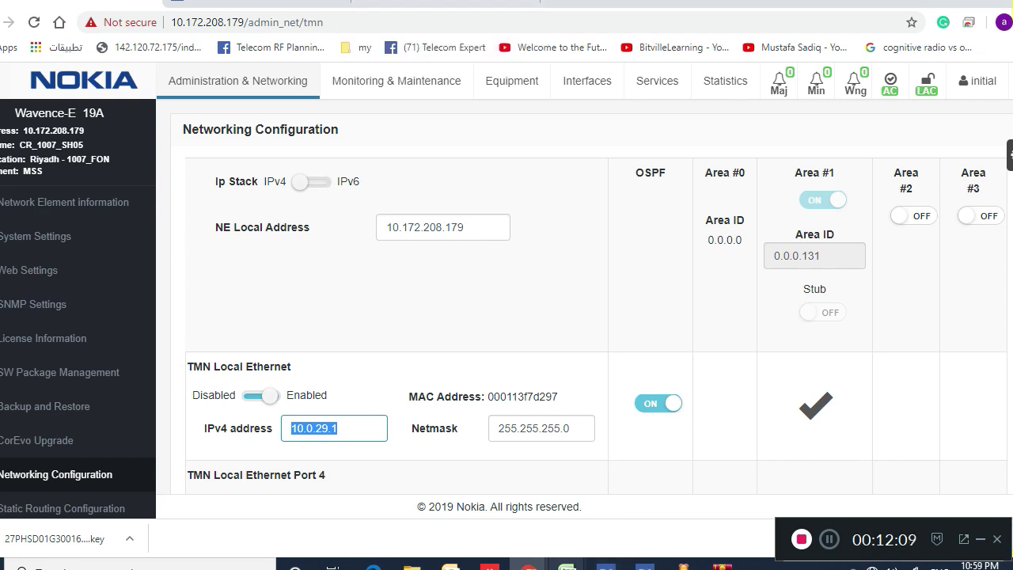
mouse_move(566, 564)
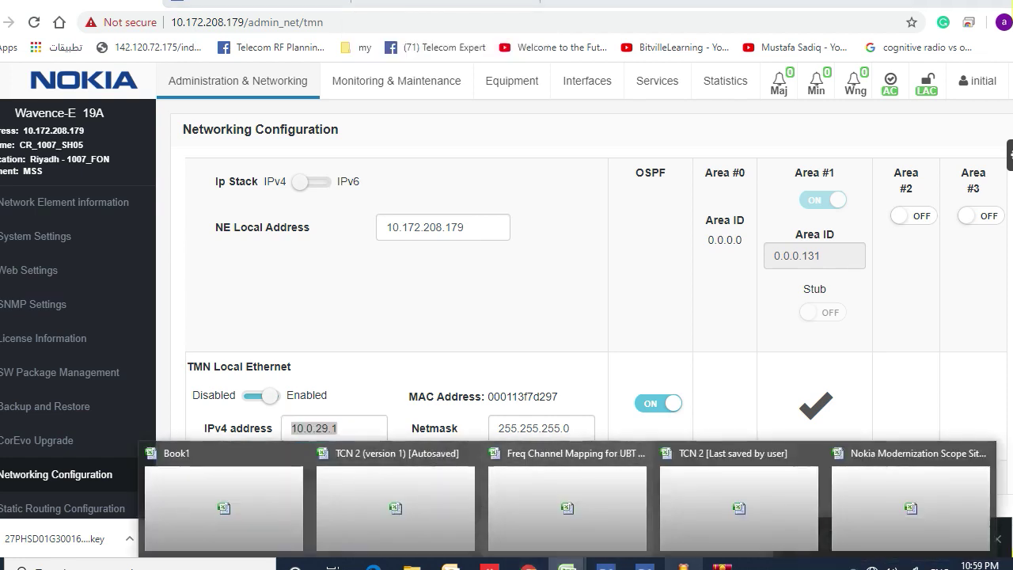
click(910, 507)
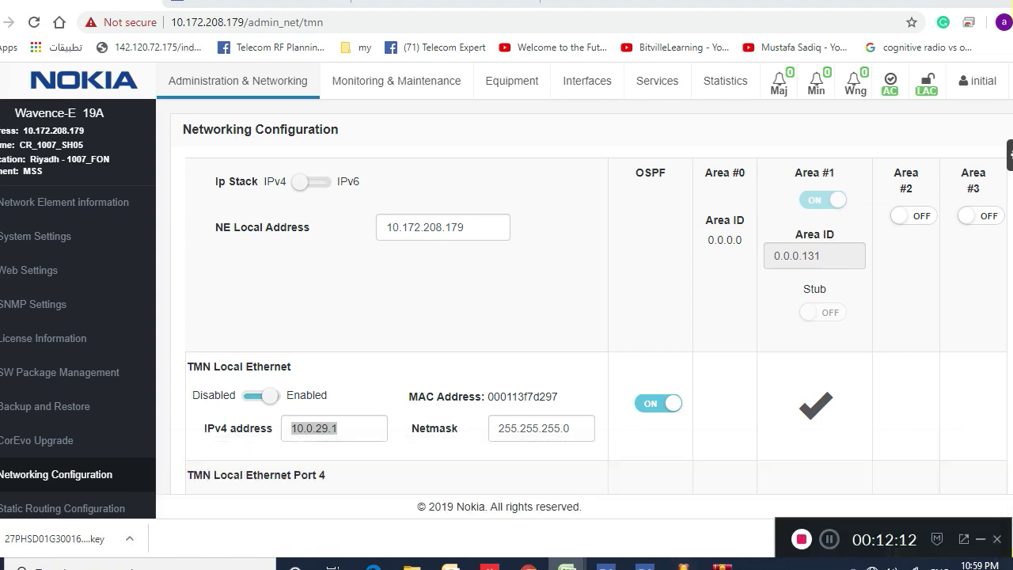
Open the recent CR_1908 transmission design workbook and widen column J to show IP addresses
key(alt+f)
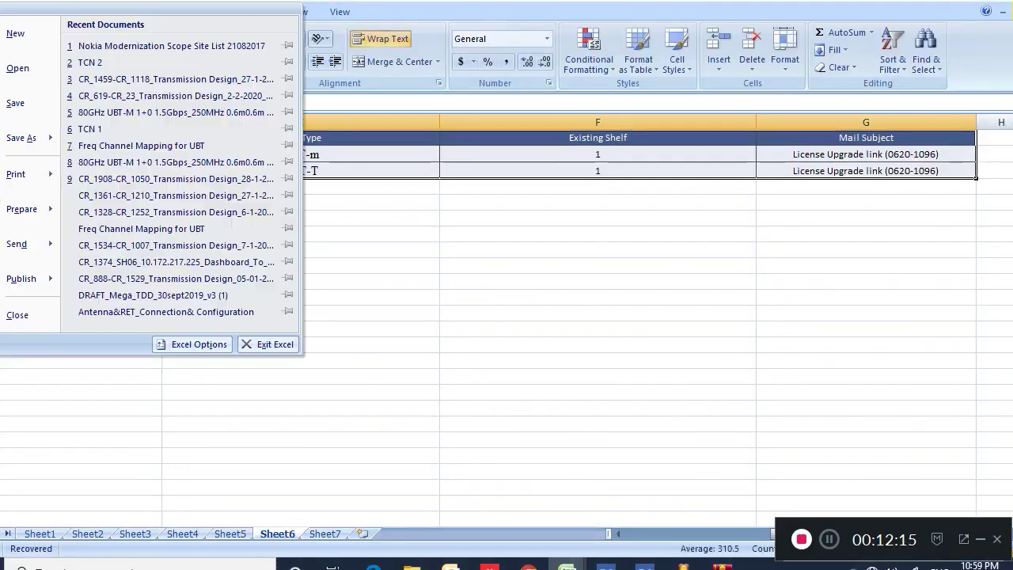
key(9)
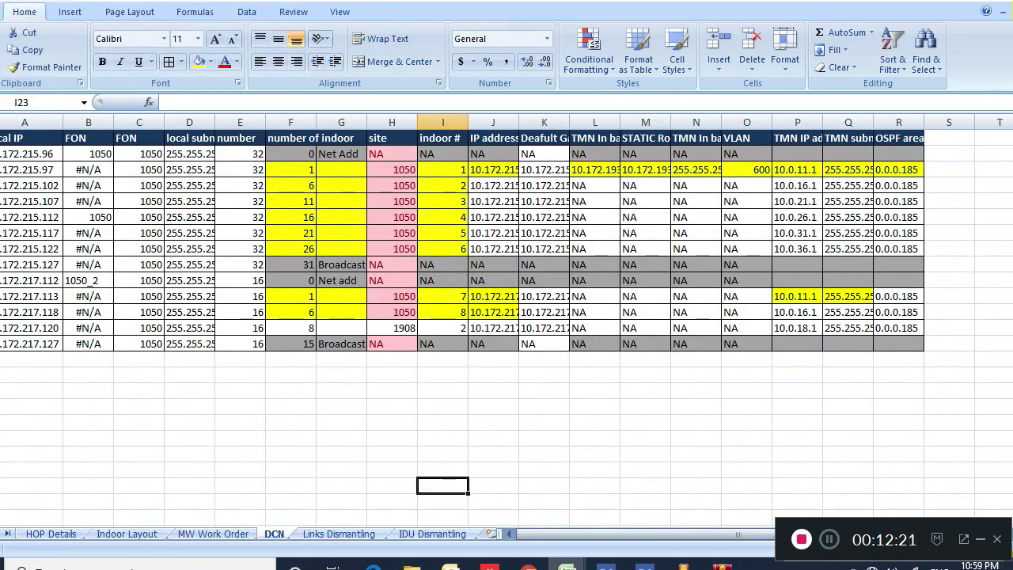
click(514, 138)
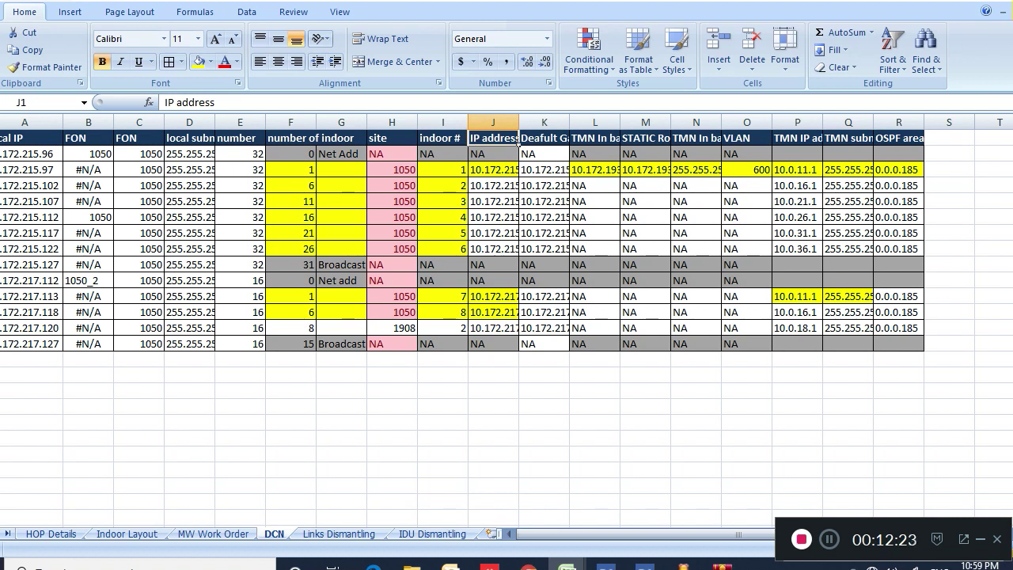
drag(519, 123, 571, 123)
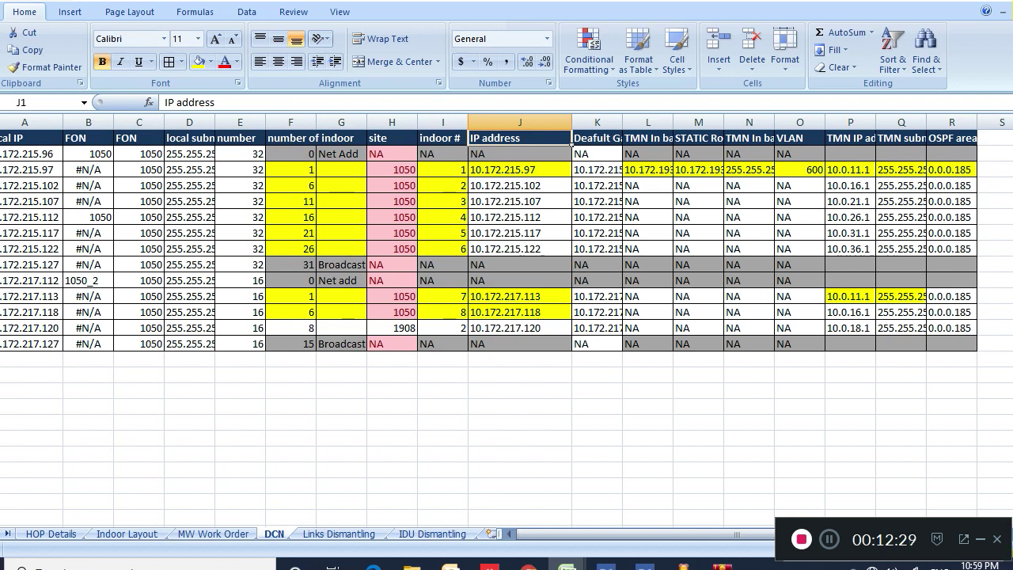
Check indoor 8's IP address 10.172.217.118 in J12, then return to Wavence
click(483, 312)
click(465, 313)
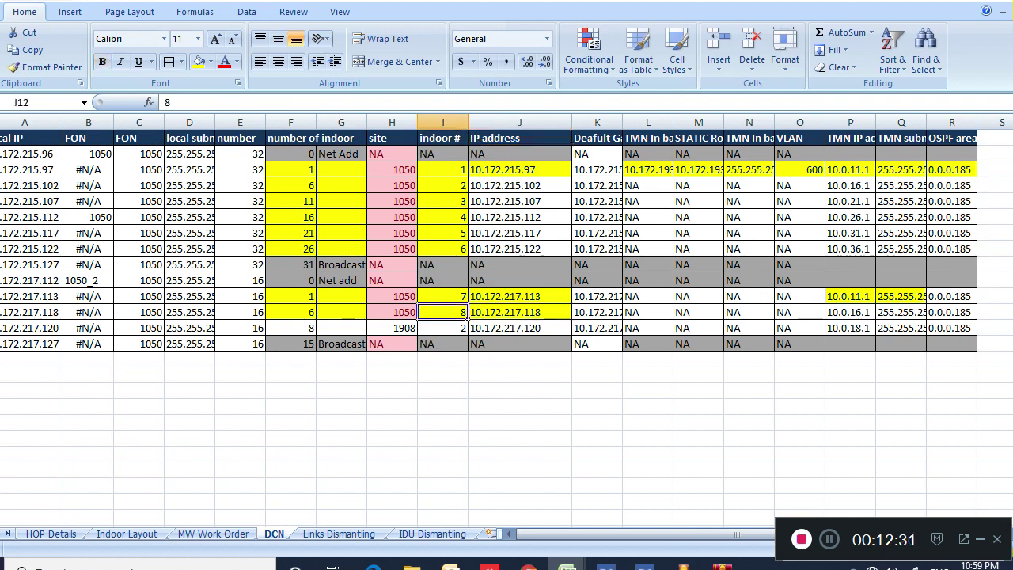
key(Right)
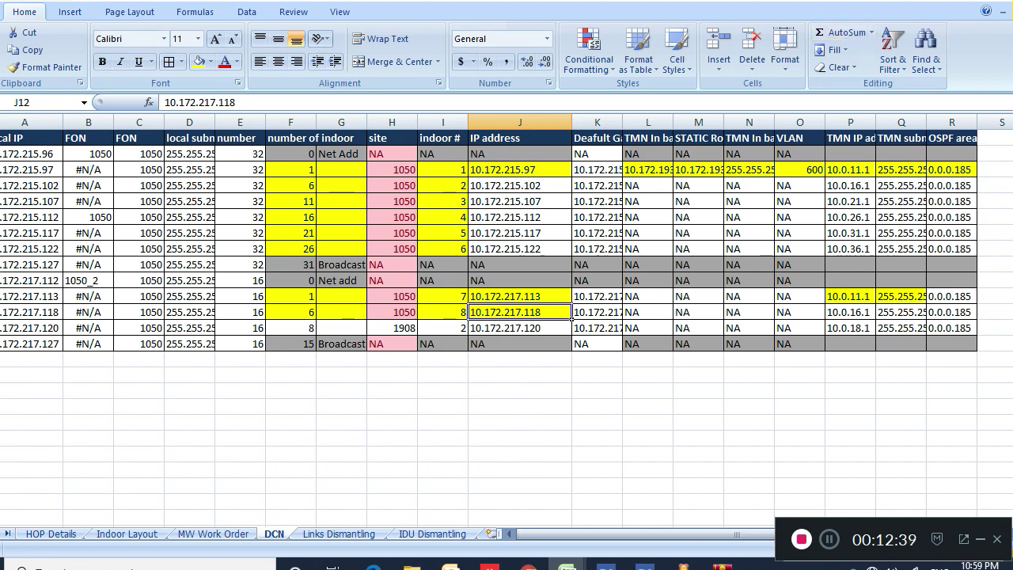
key(alt+Tab)
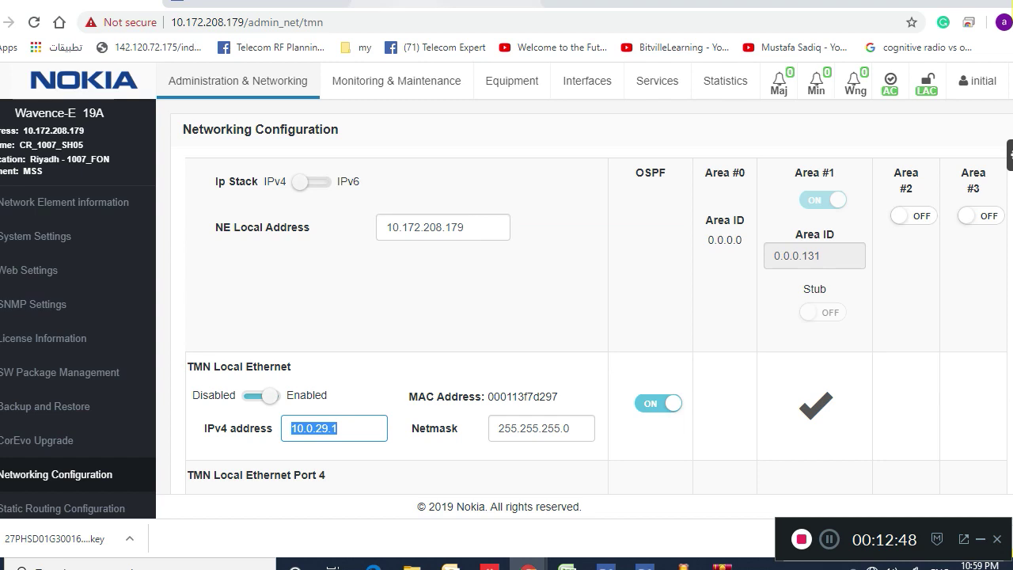
Load 10.0.29.1 in a new Chrome tab and proceed past the certificate warning
key(ctrl+Tab)
text(10.0.29.1)
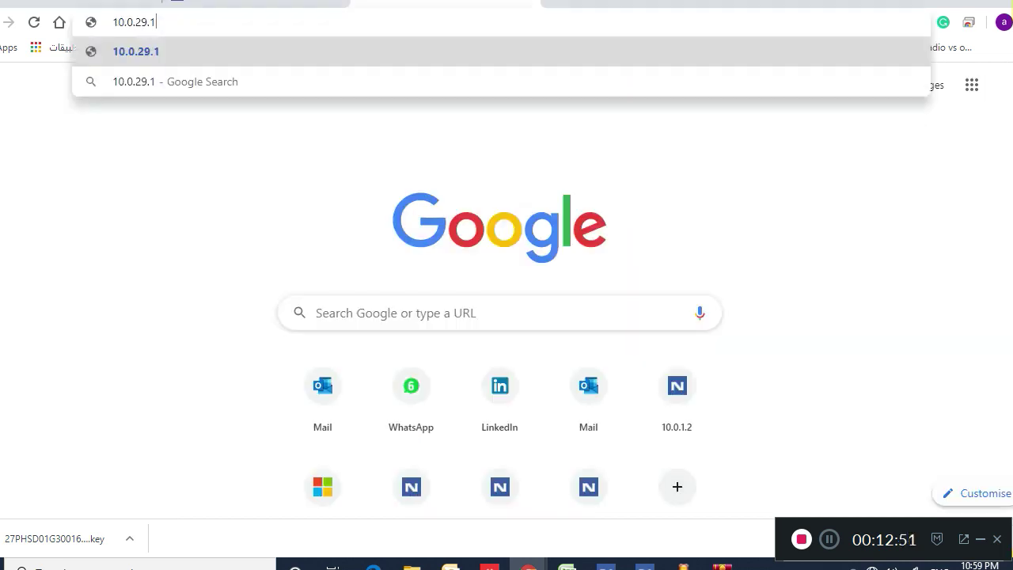
key(Return)
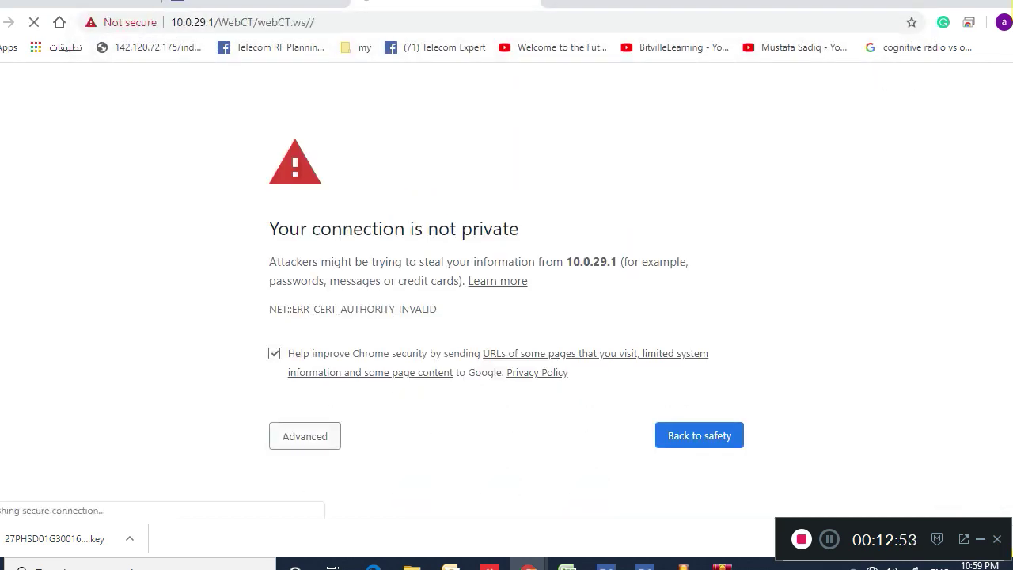
click(310, 436)
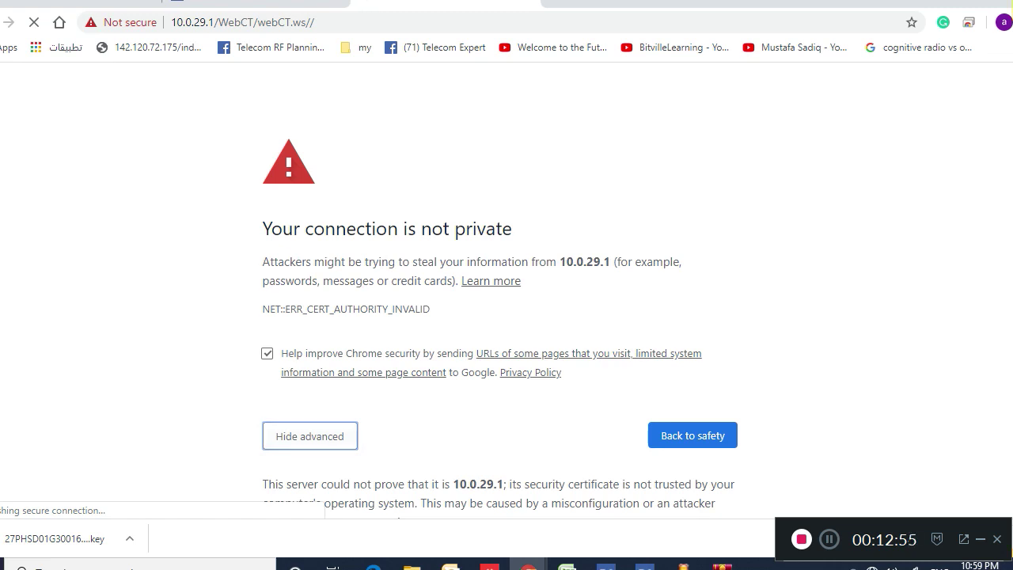
scroll(500, 308, down, 1)
scroll(309, 404, down, 1)
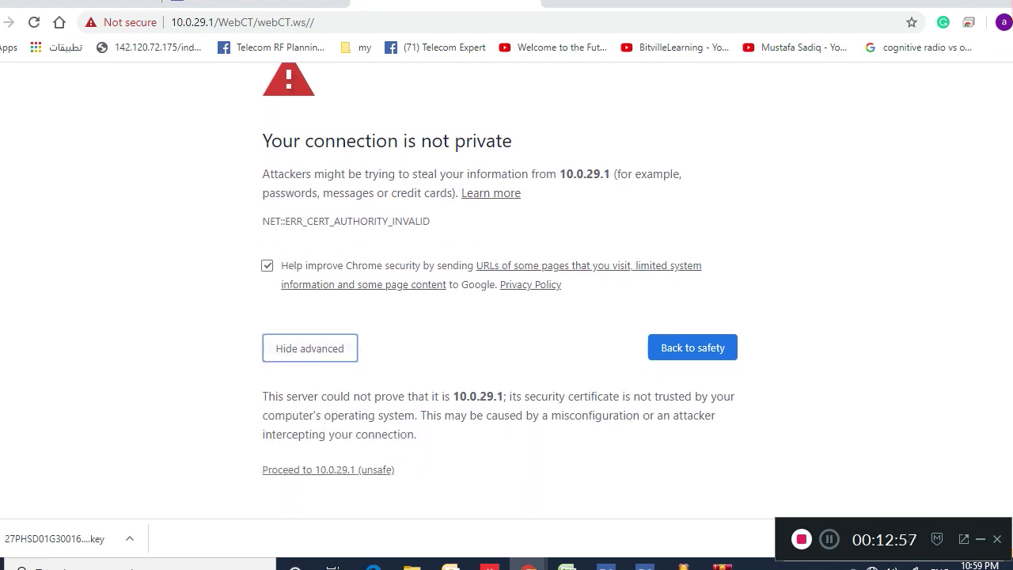
click(327, 469)
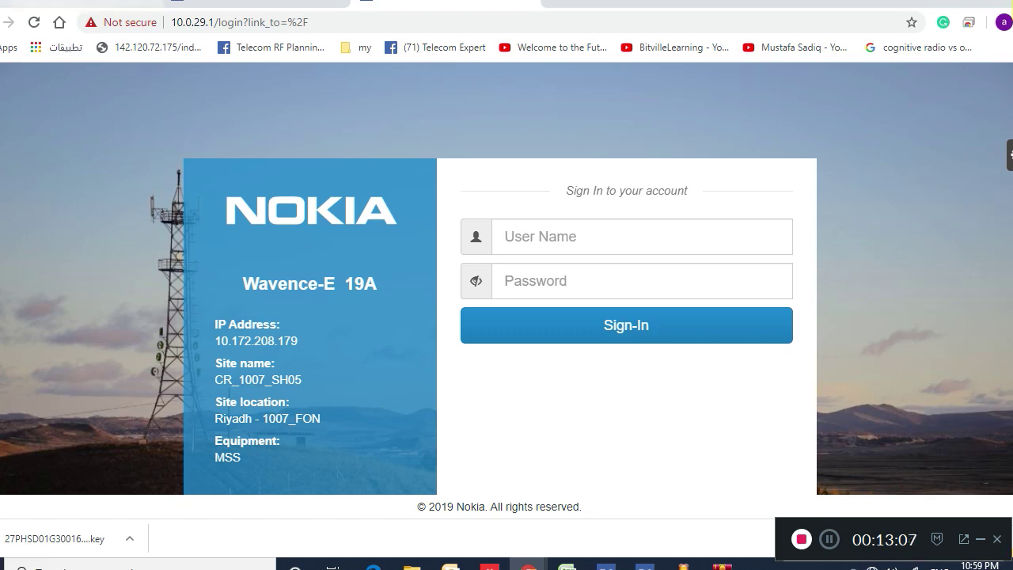
Switch back to the Networking Configuration tab
key(ctrl+shift+Tab)
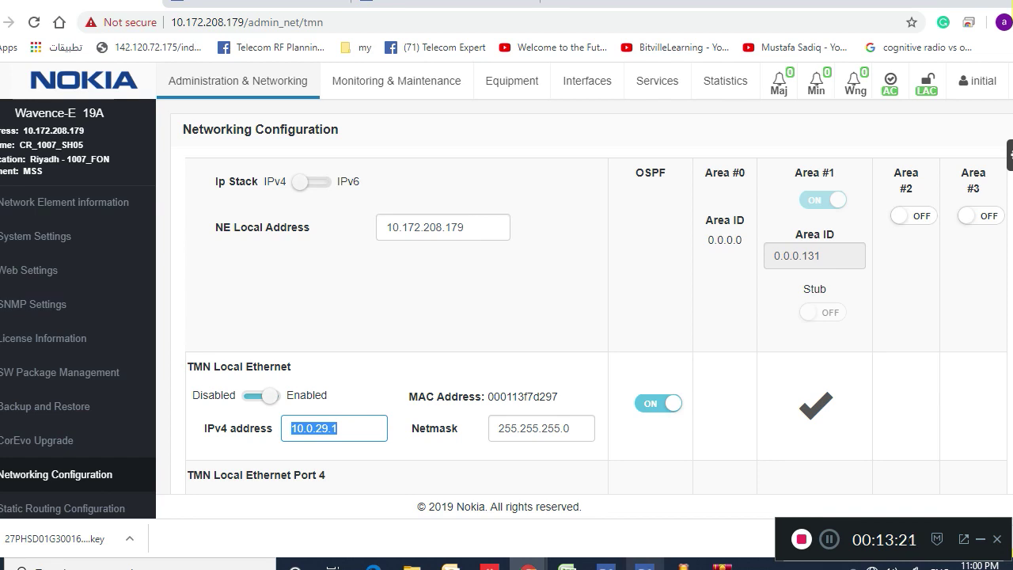
Bring up the DCN workbook and compare the TMN In band IP and TMN IP address columns
mouse_move(566, 563)
click(913, 475)
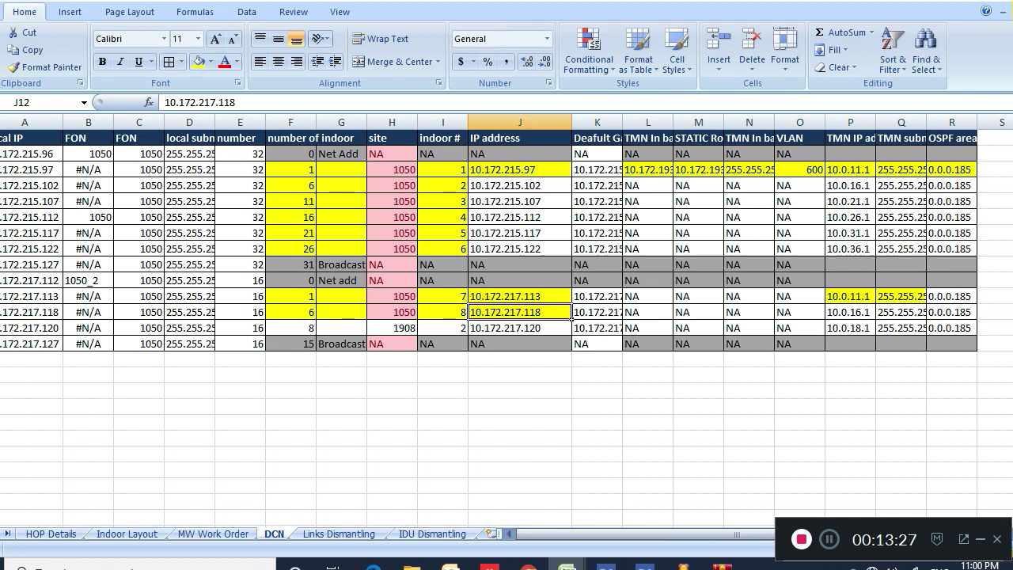
click(669, 123)
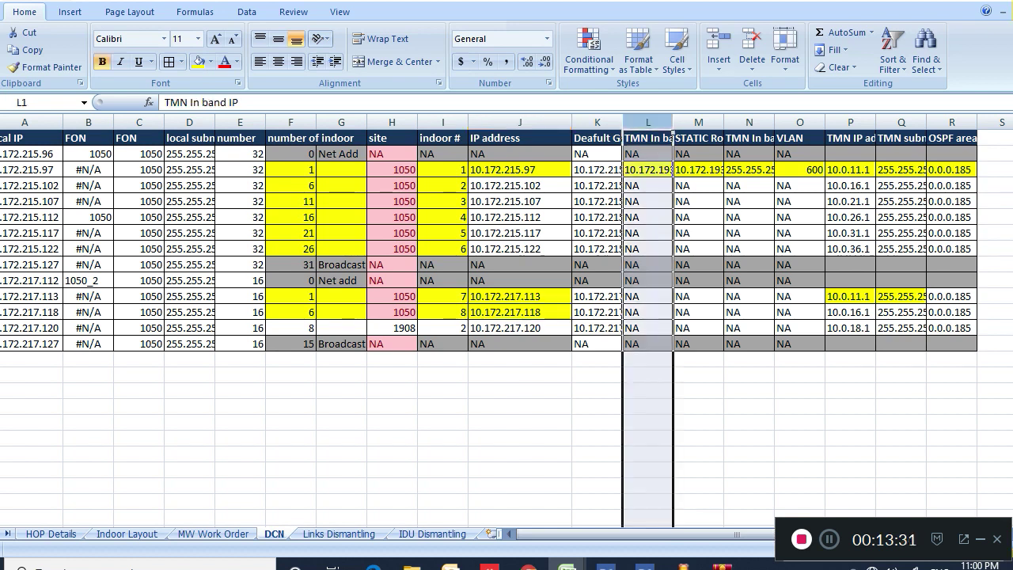
click(870, 139)
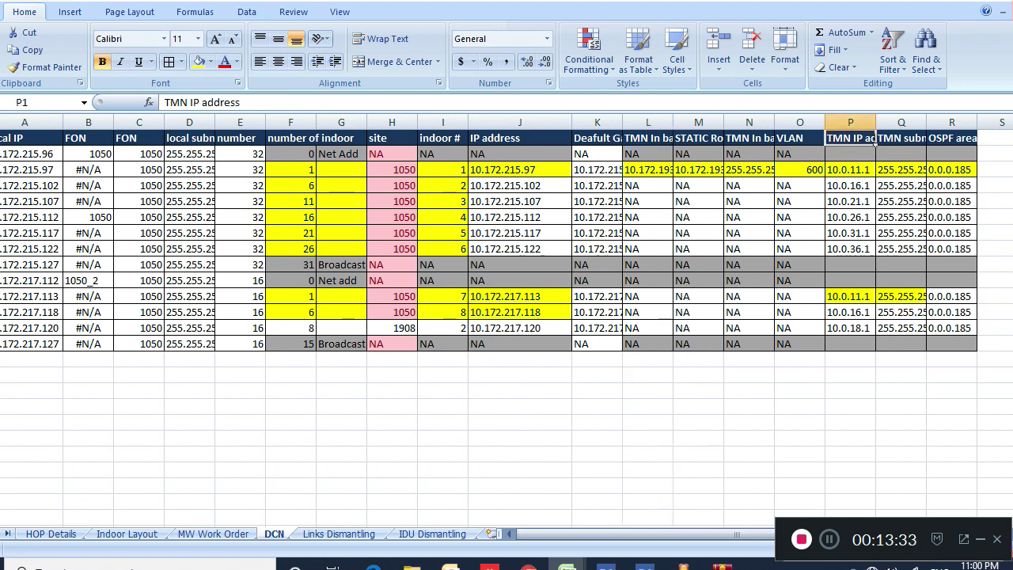
click(669, 141)
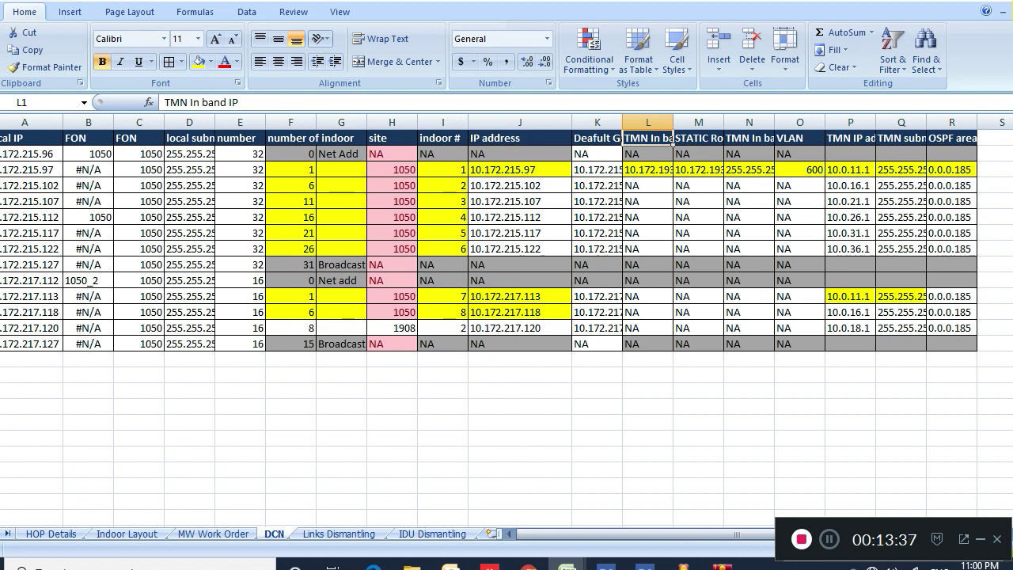
click(873, 143)
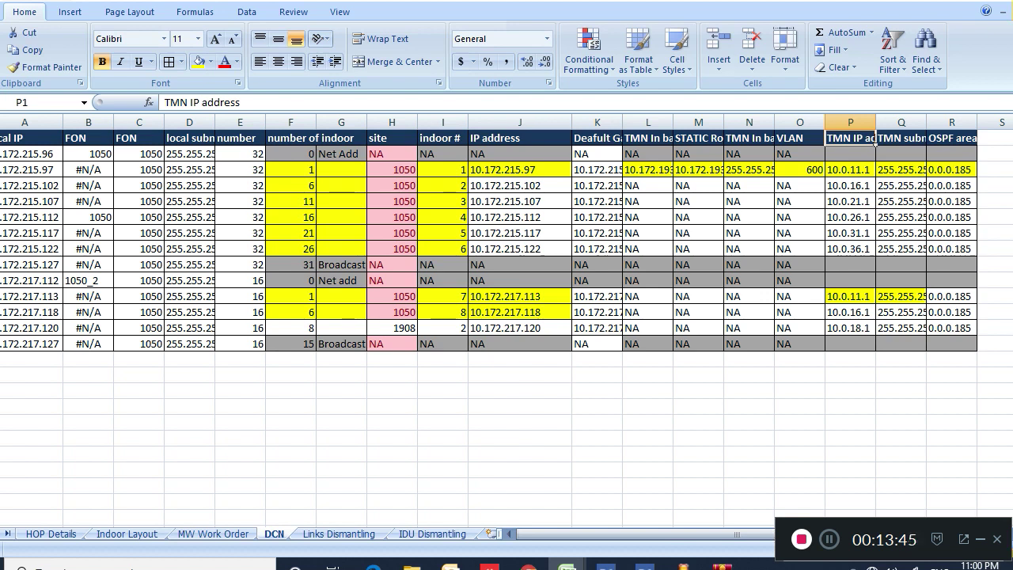
Check indoor 8's row: IP 10.172.217.118, gateway 10.172.217.113, and site 1050's indoors
click(4, 311)
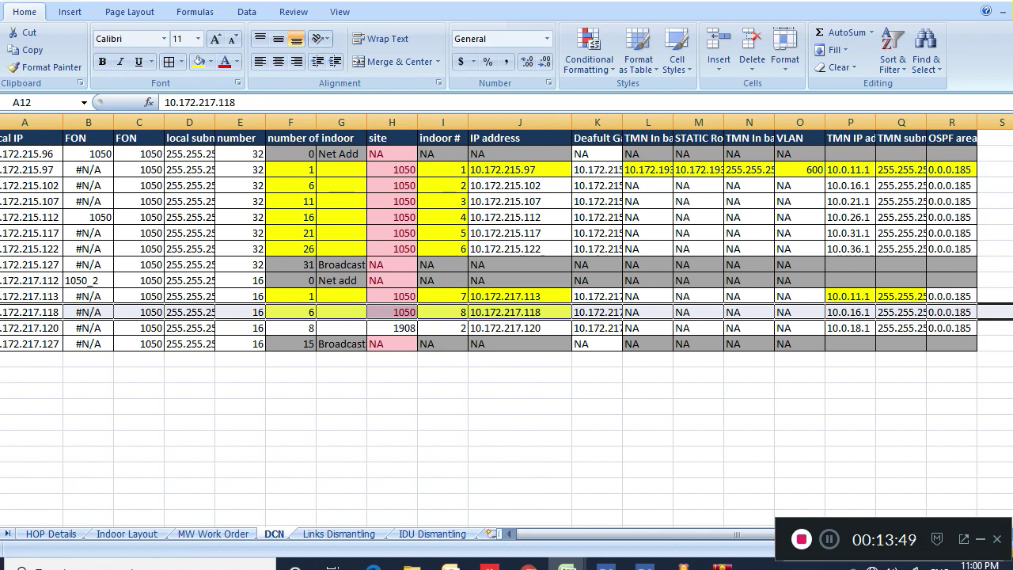
click(617, 313)
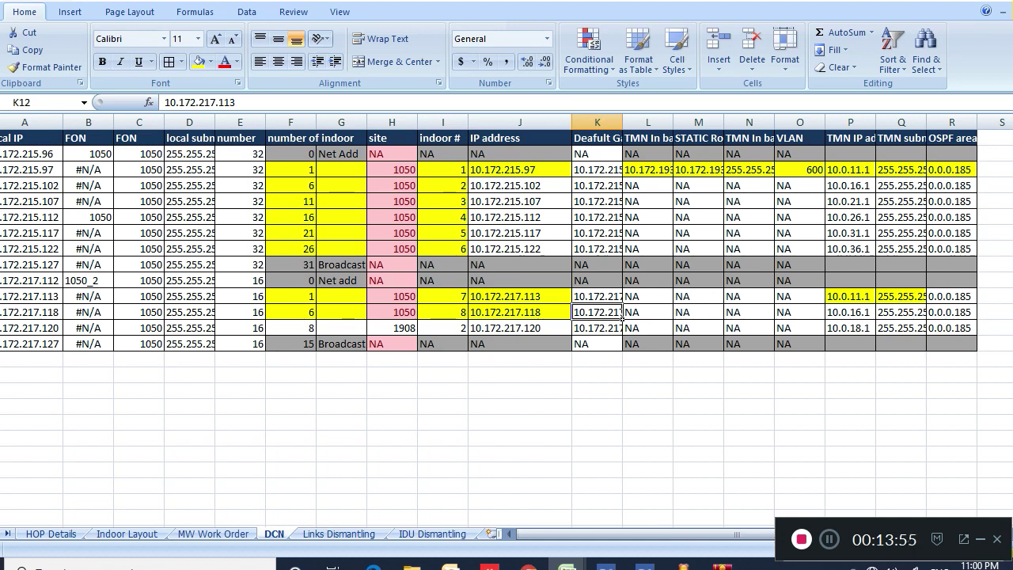
click(415, 171)
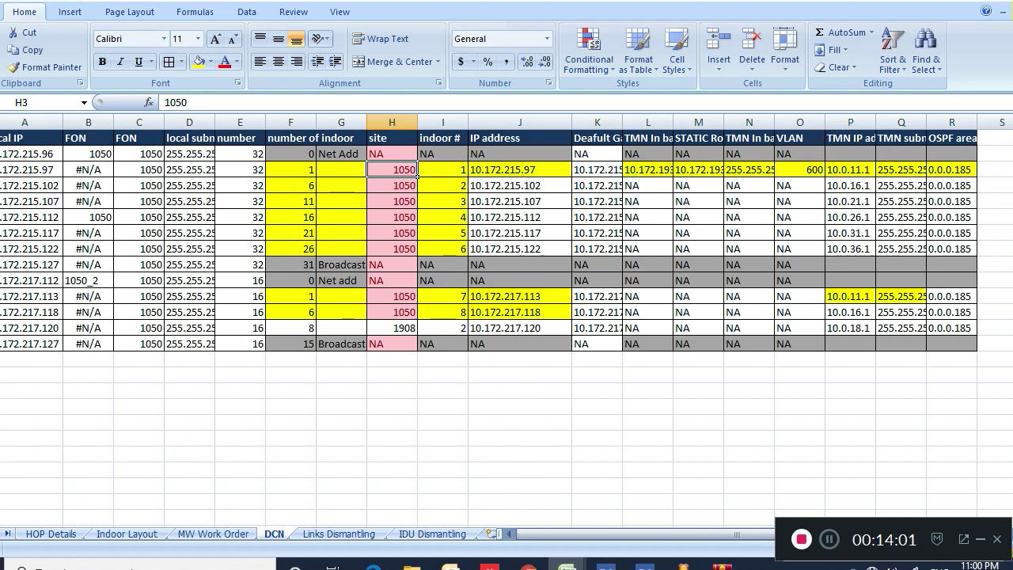
click(420, 171)
click(465, 201)
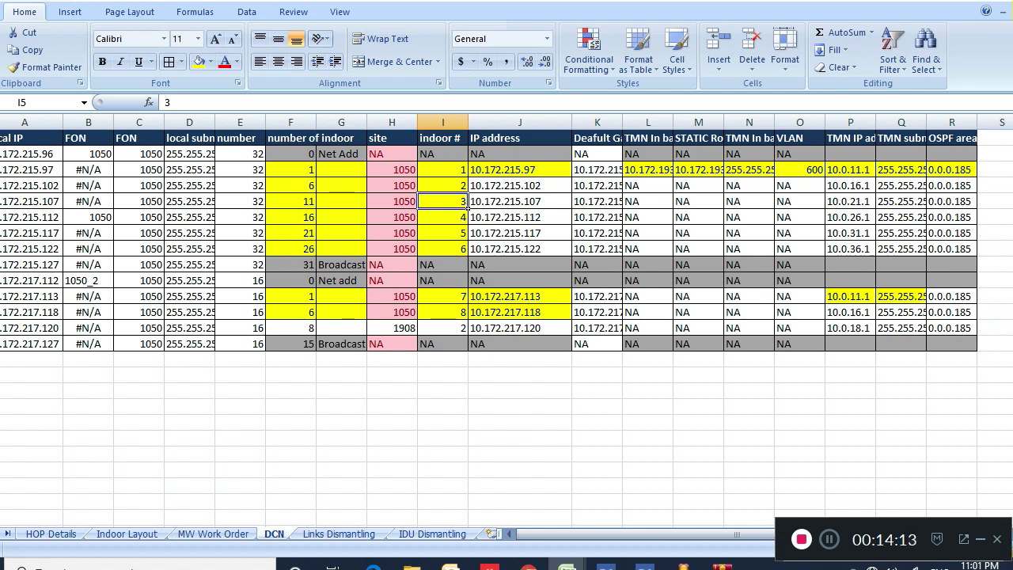
click(520, 312)
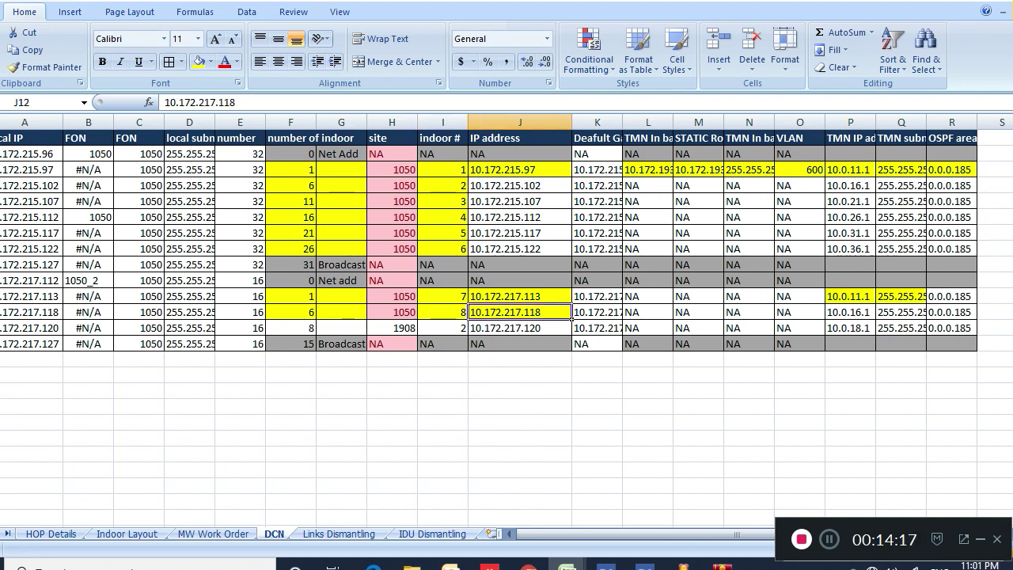
click(620, 315)
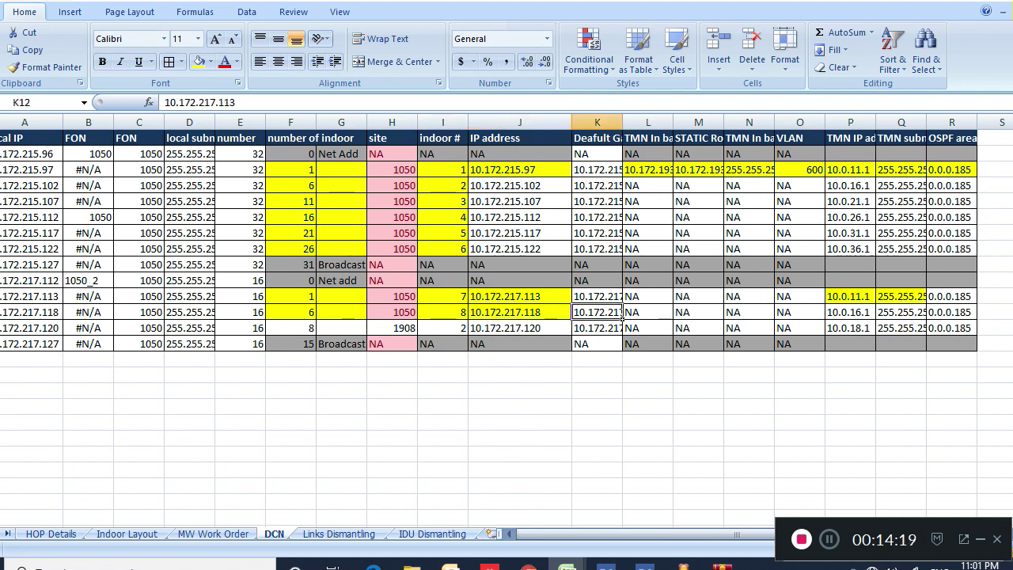
Check site 1908's IP 10.172.217.120, TMN IPs 10.0.16.1/10.0.18.1 and OSPF area 0.0.0.185
click(416, 333)
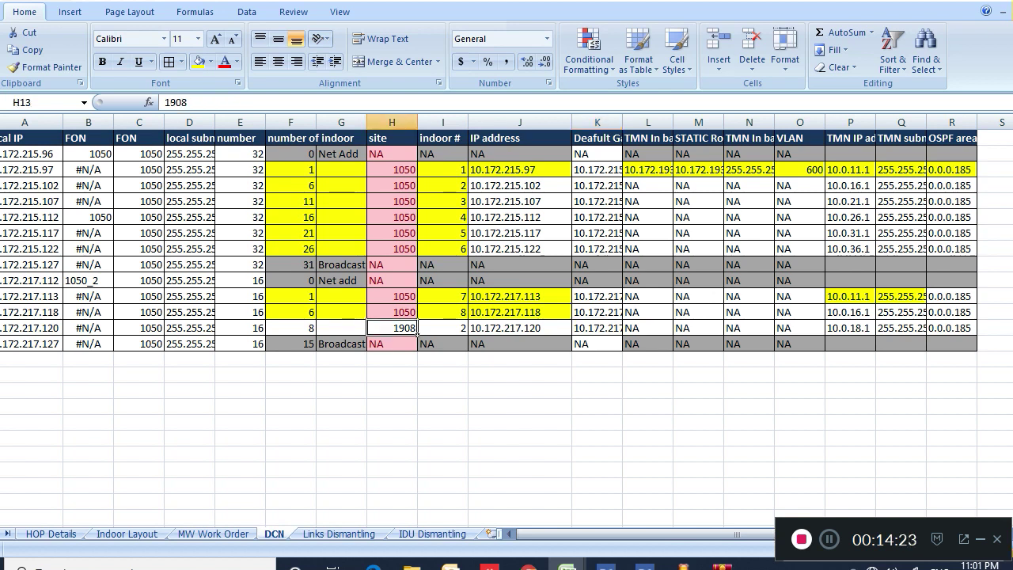
click(465, 332)
click(568, 332)
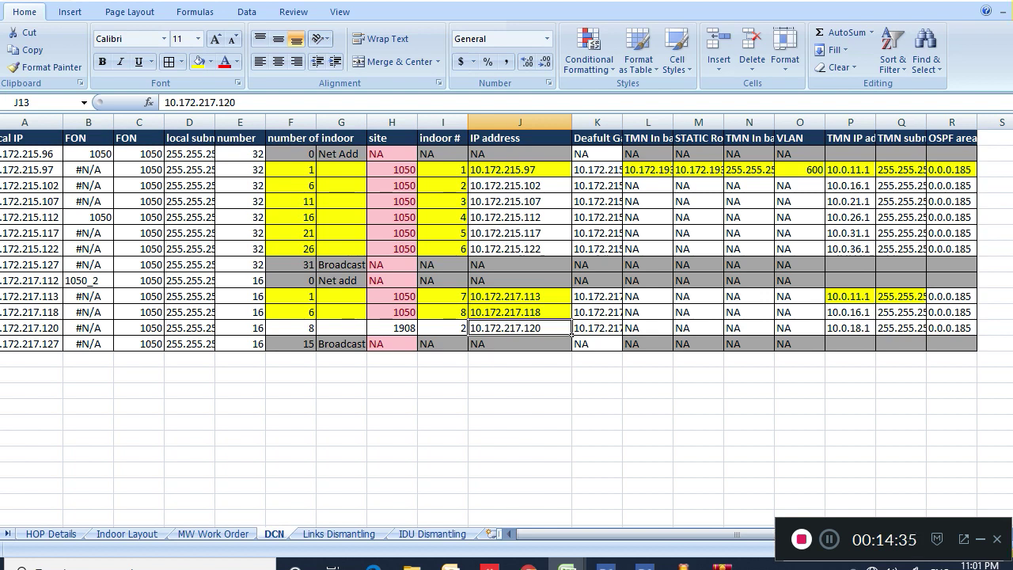
click(873, 317)
click(874, 331)
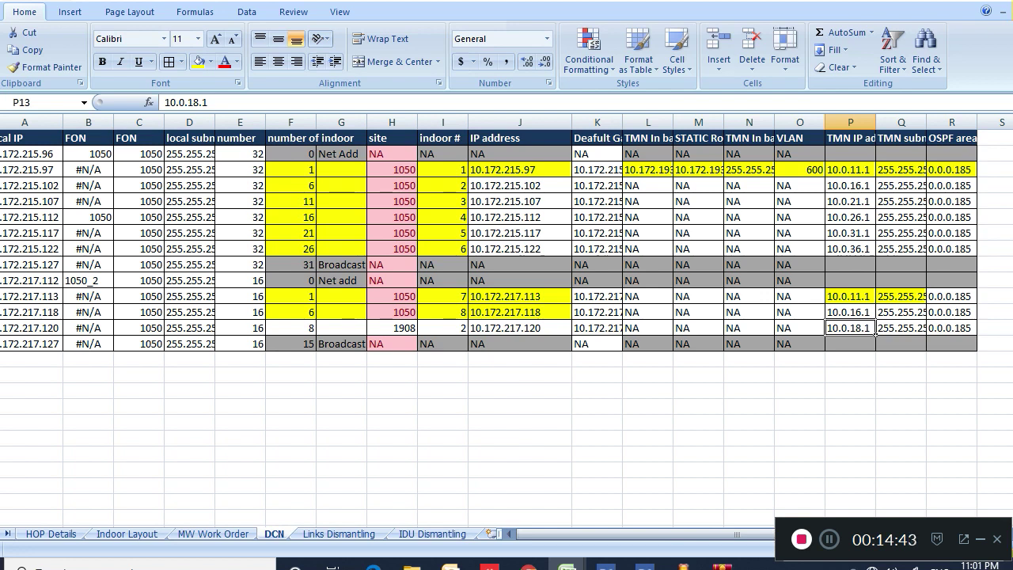
click(951, 312)
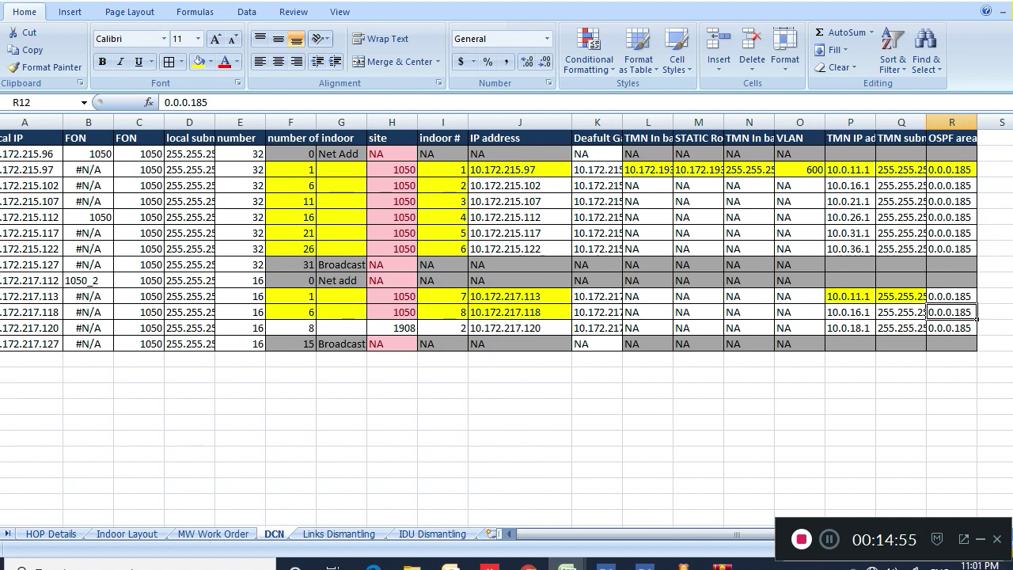
key(alt+Tab)
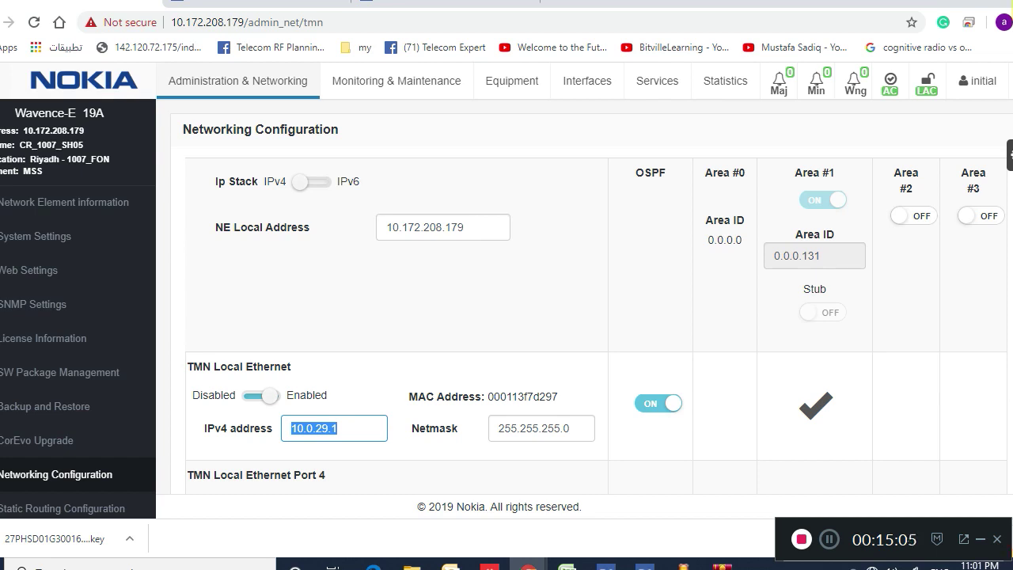
mouse_move(825, 201)
click(726, 406)
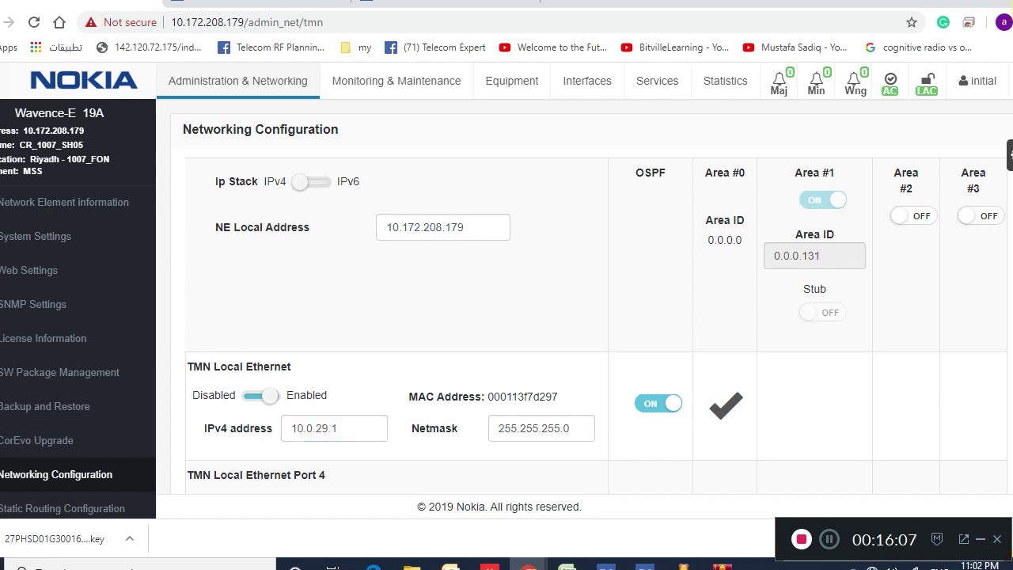
click(816, 405)
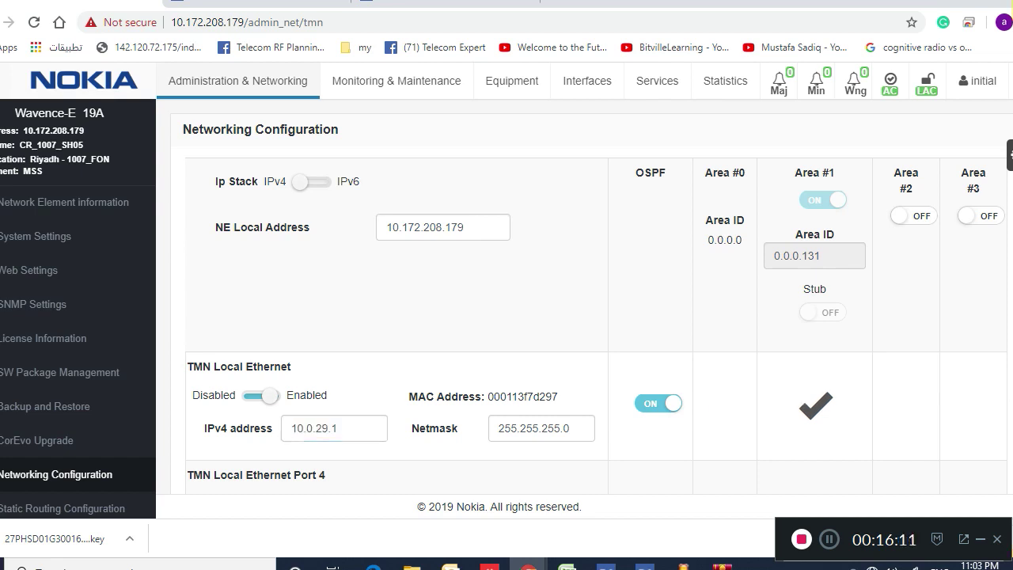
scroll(507, 285, down, 1)
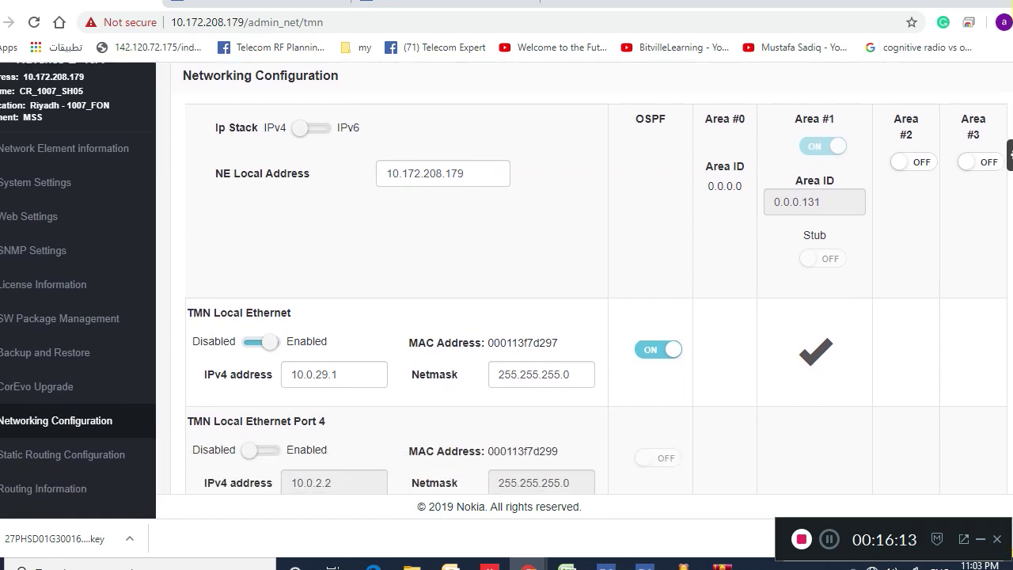
scroll(507, 285, down, 4)
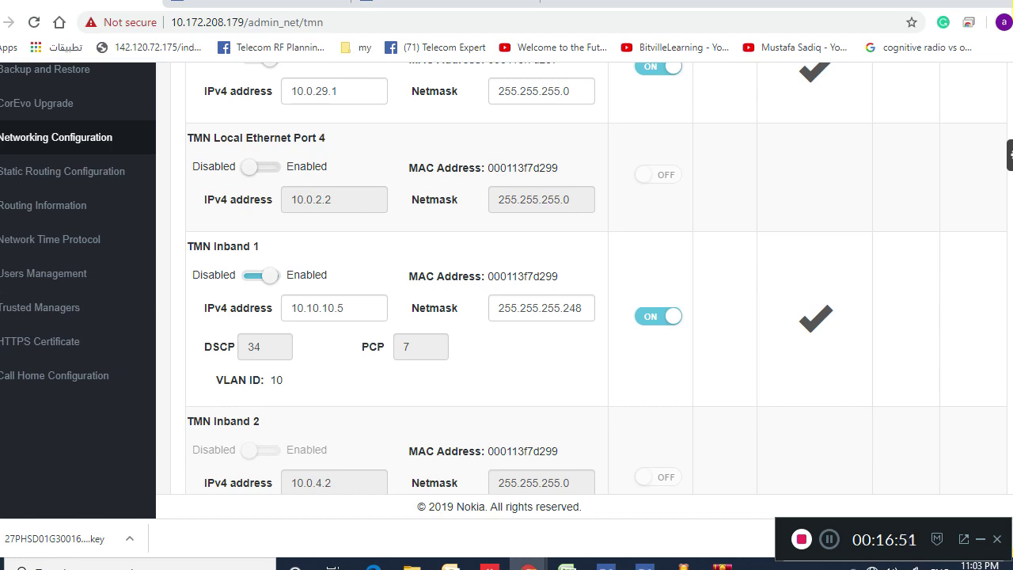
scroll(506, 277, up, 4)
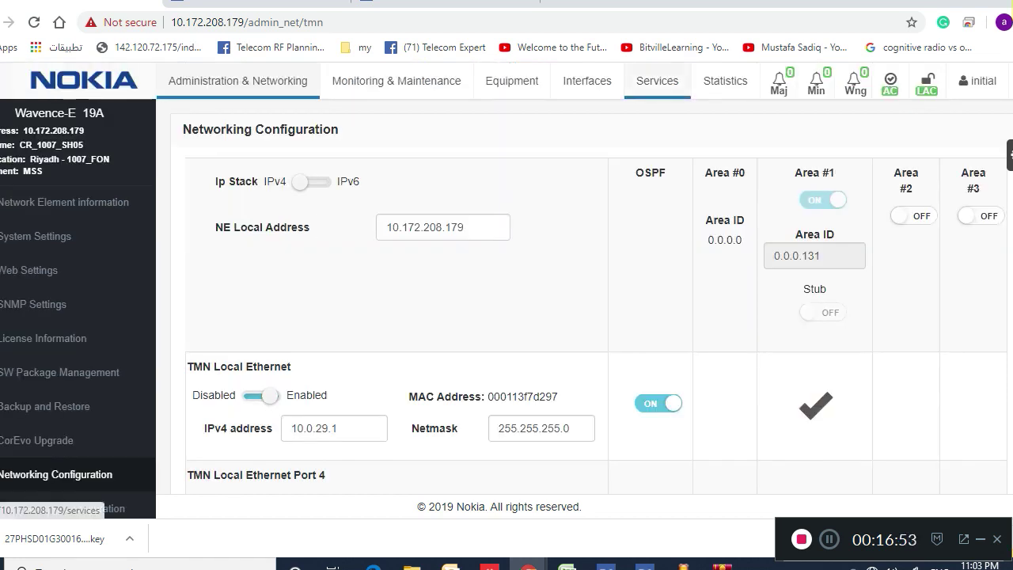
click(657, 80)
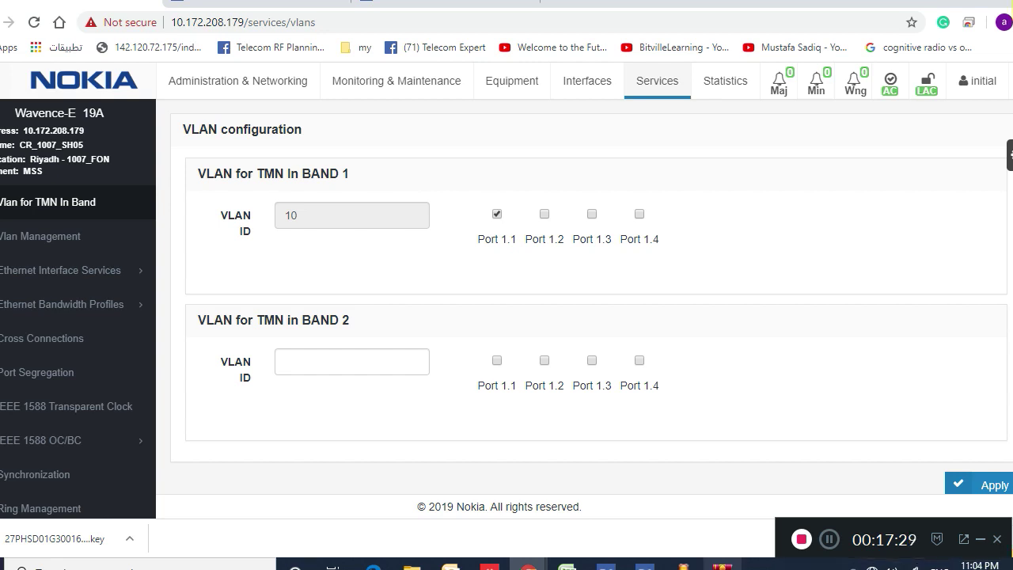
click(237, 80)
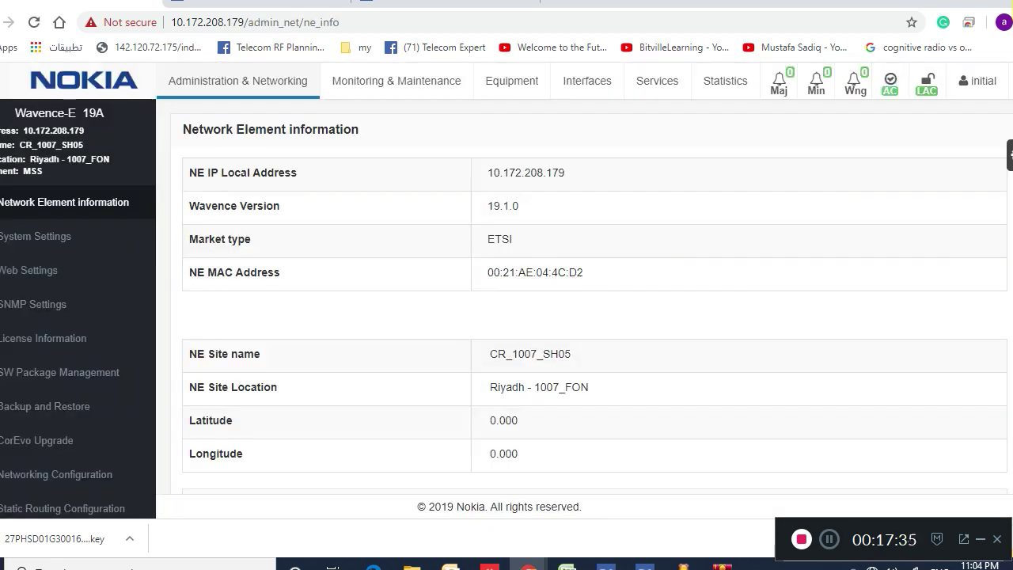
click(657, 80)
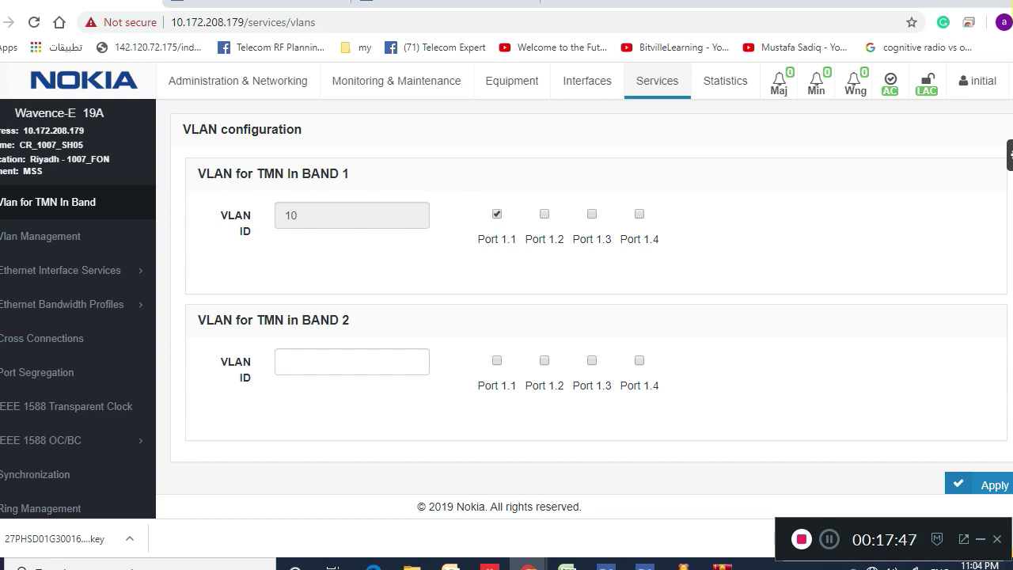
click(237, 81)
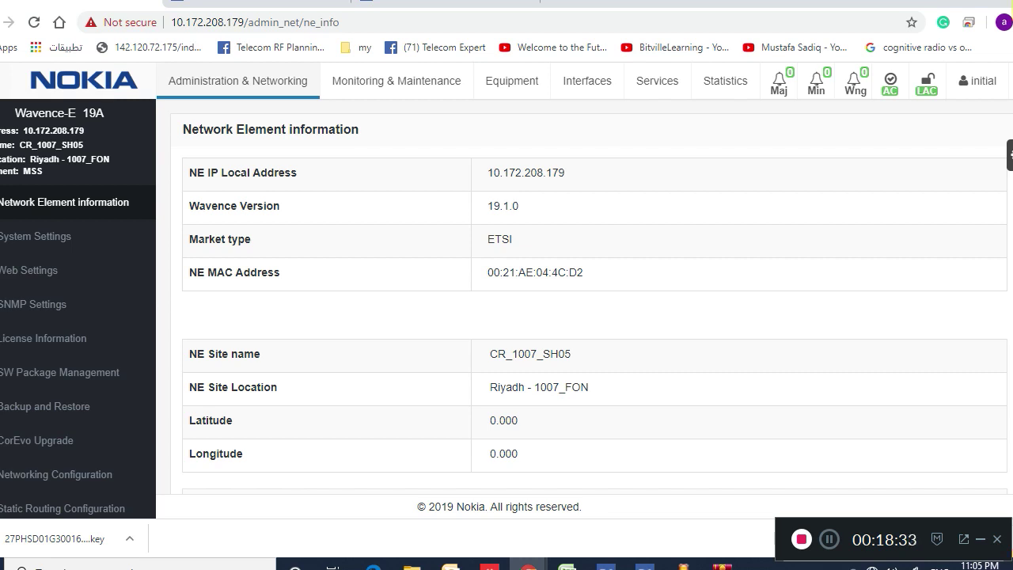
click(55, 474)
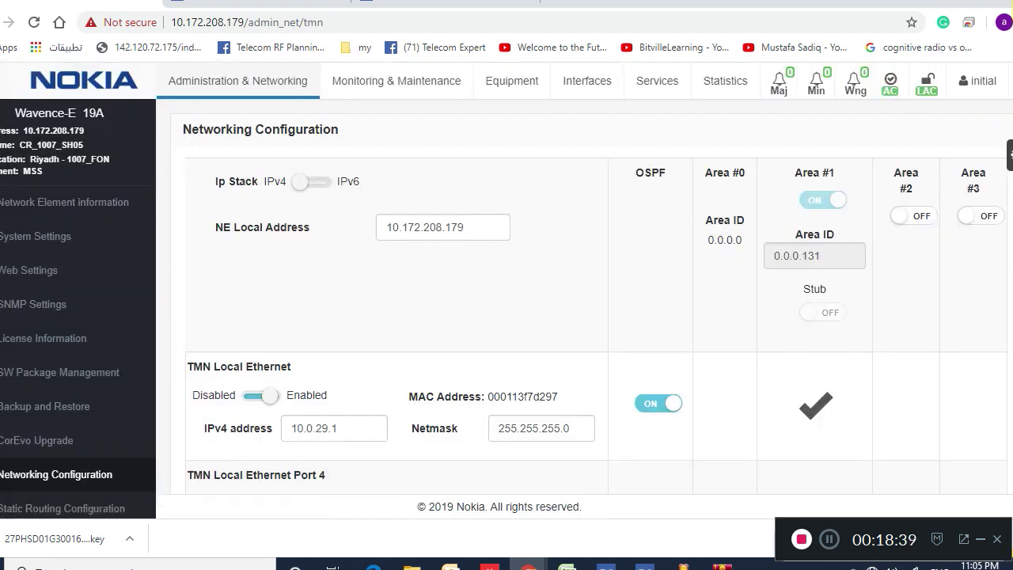
Close the stalled WebEML JUSM loading window, confirm, and relaunch the network element view
scroll(507, 317, down, 4)
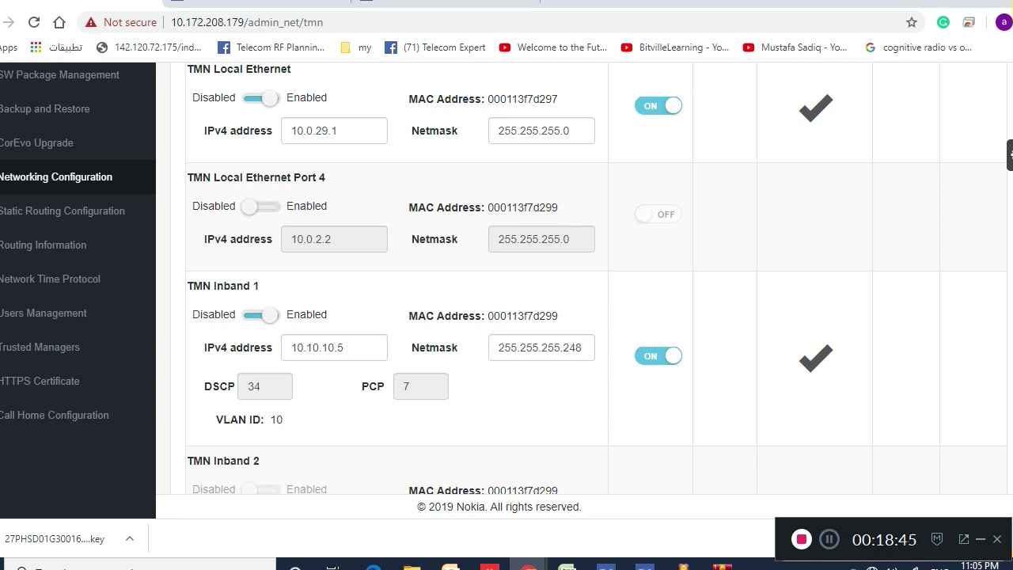
scroll(507, 277, up, 4)
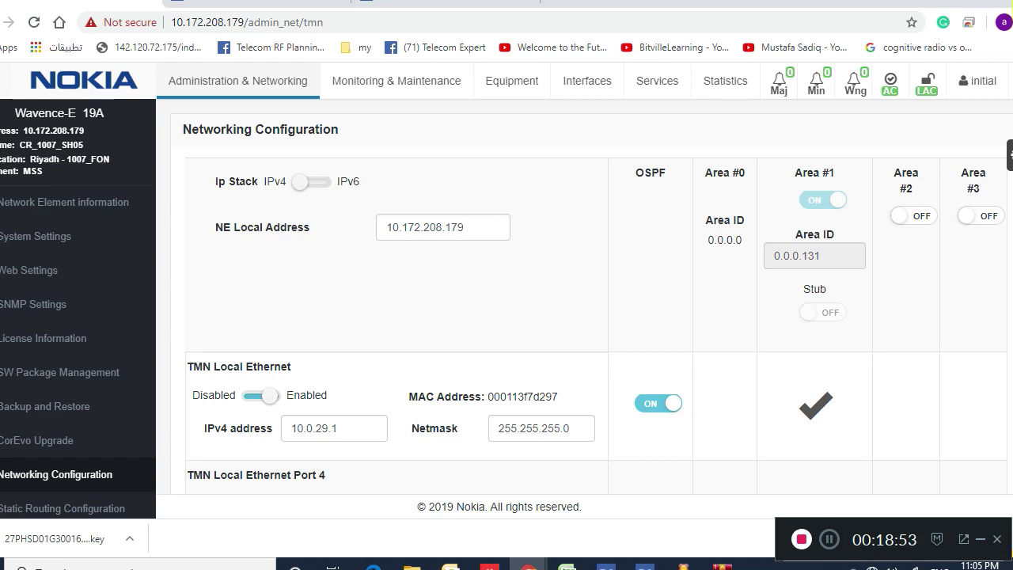
scroll(507, 301, down, 5)
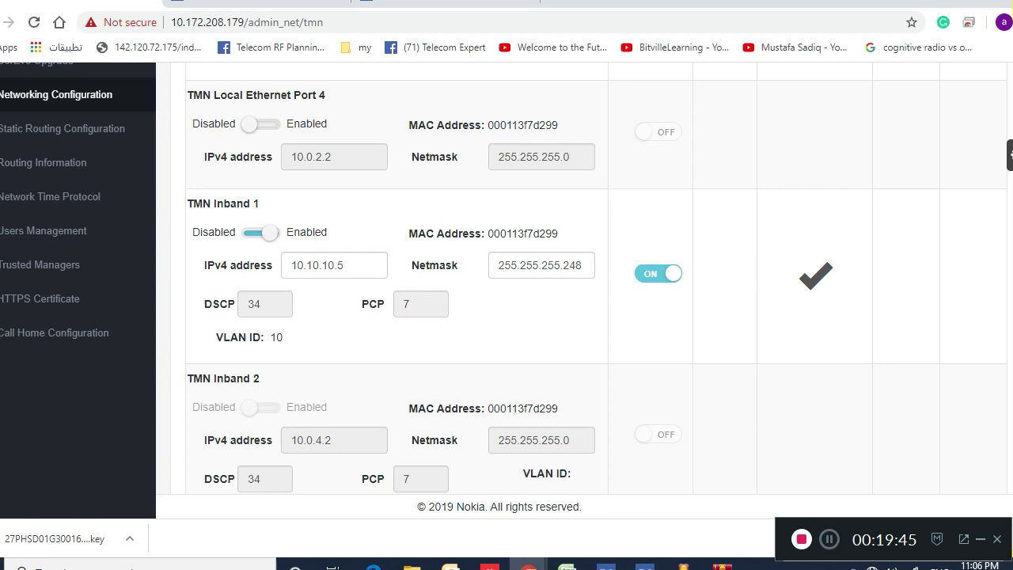
click(684, 256)
key(Return)
key(alt+s)
Accept the Acknowledgement of Authorization notice so the JUSM loads its Common MIB
scroll(506, 278, down, 3)
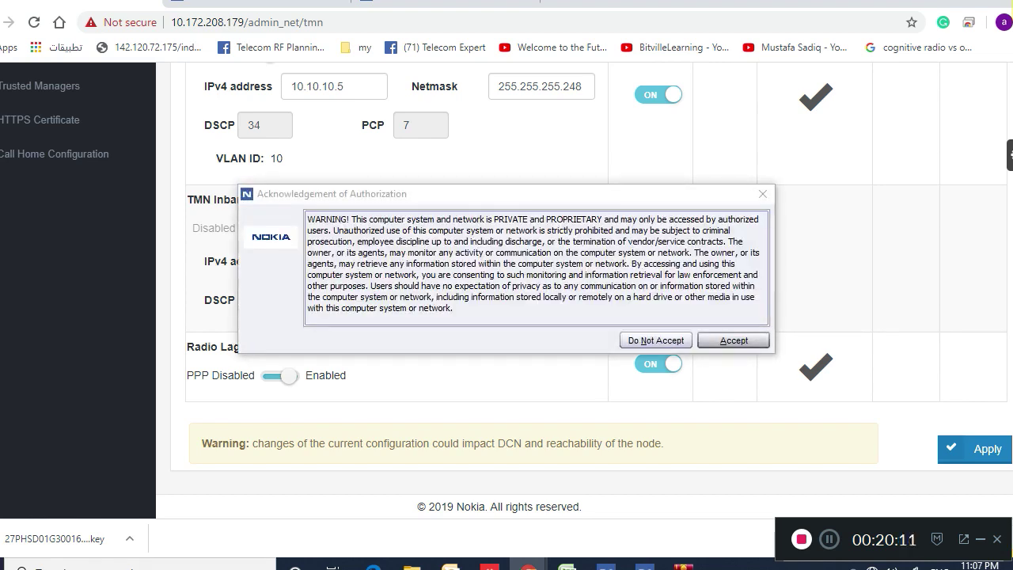
click(734, 340)
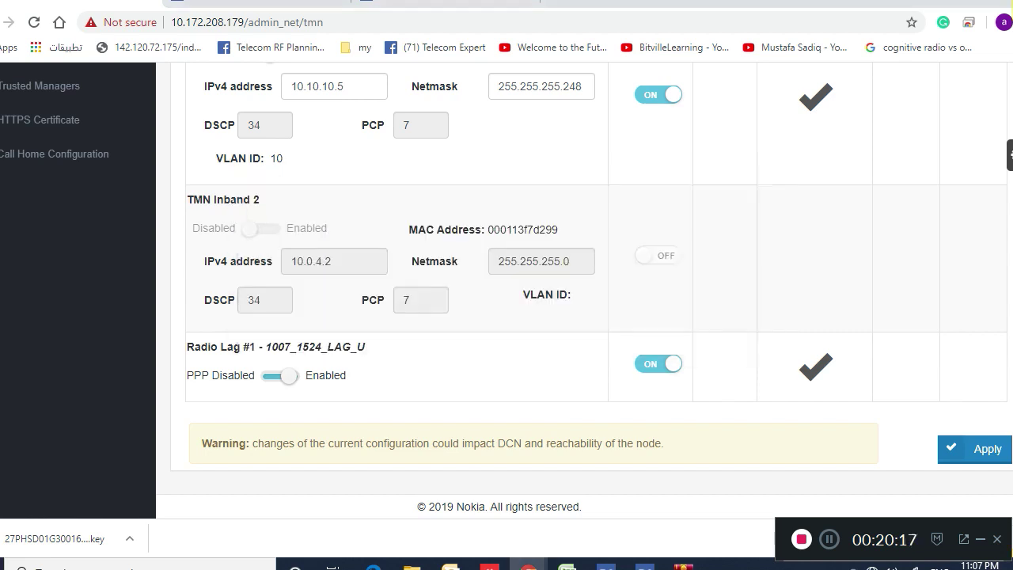
scroll(506, 285, up, 8)
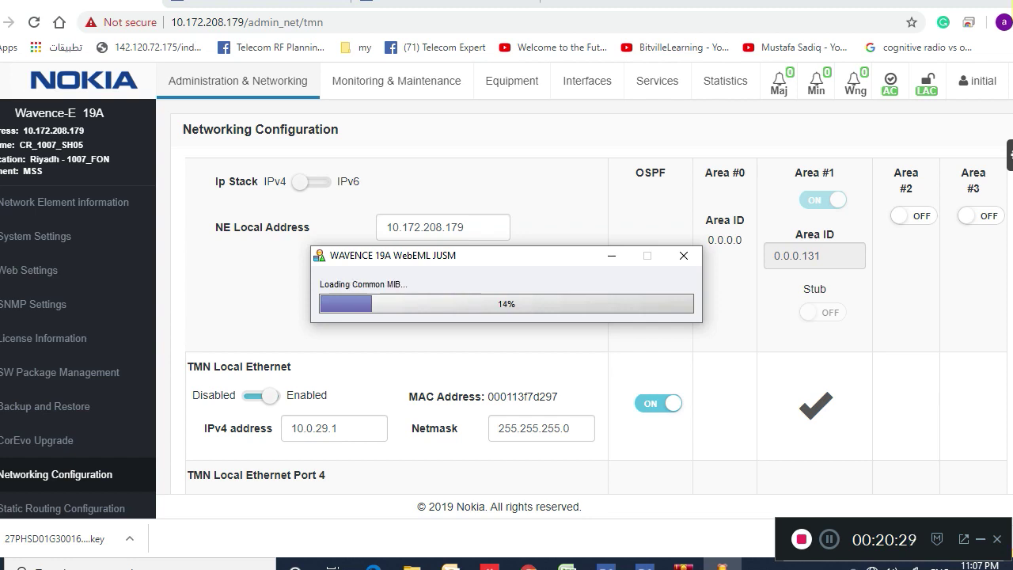
scroll(506, 316, down, 5)
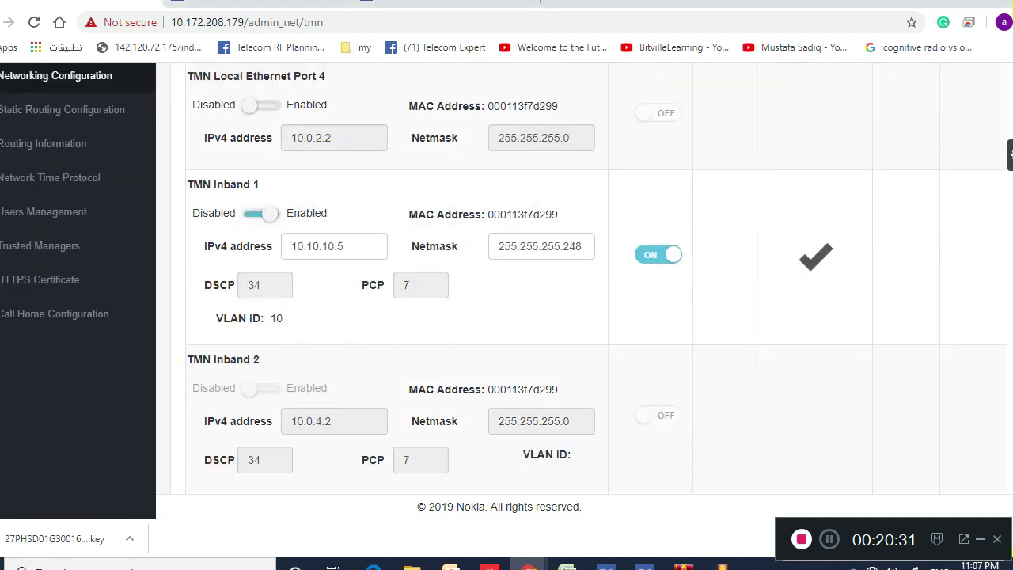
scroll(507, 285, down, 2)
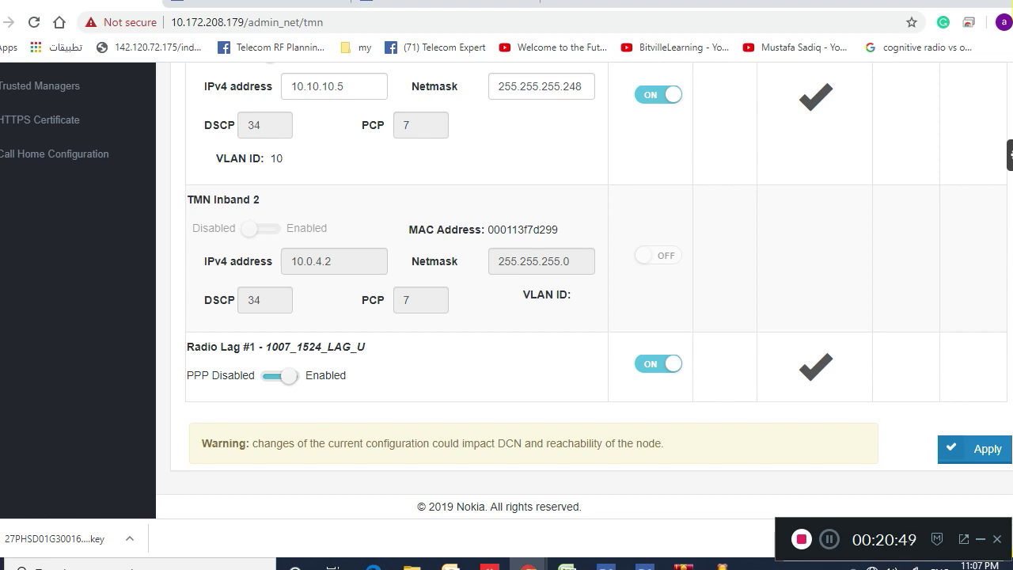
scroll(506, 277, up, 5)
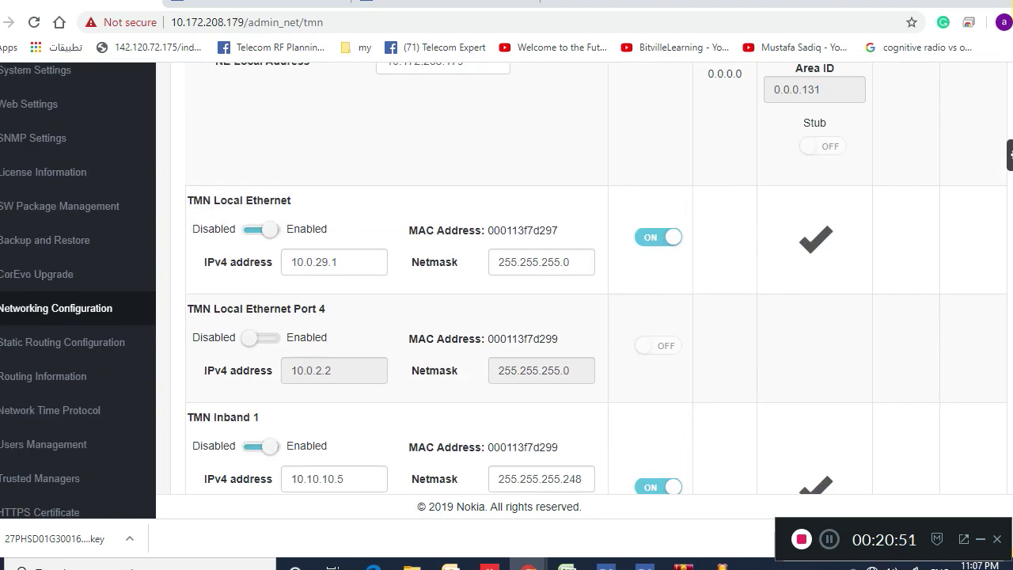
scroll(507, 277, up, 2)
scroll(506, 278, down, 5)
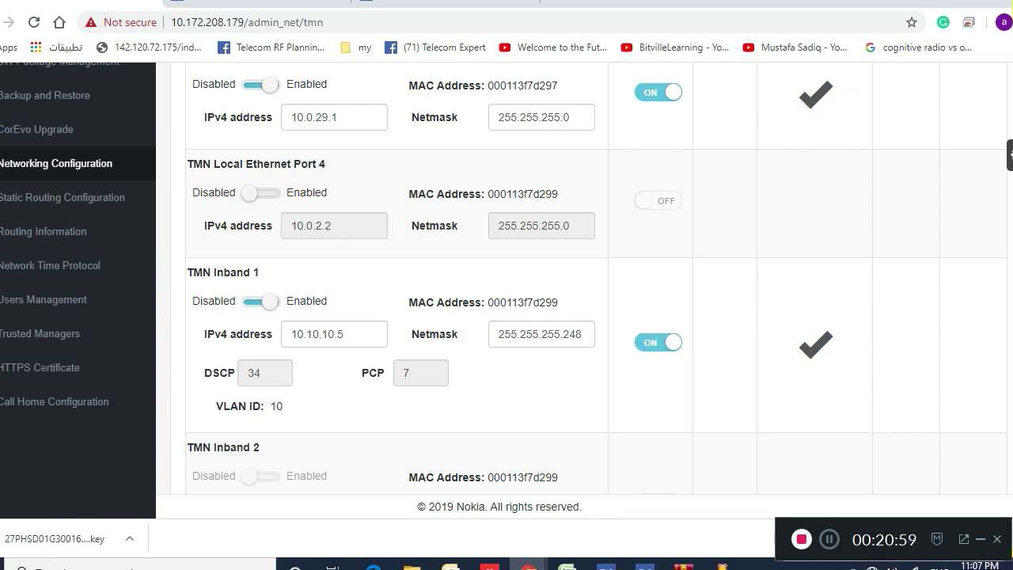
scroll(503, 277, up, 3)
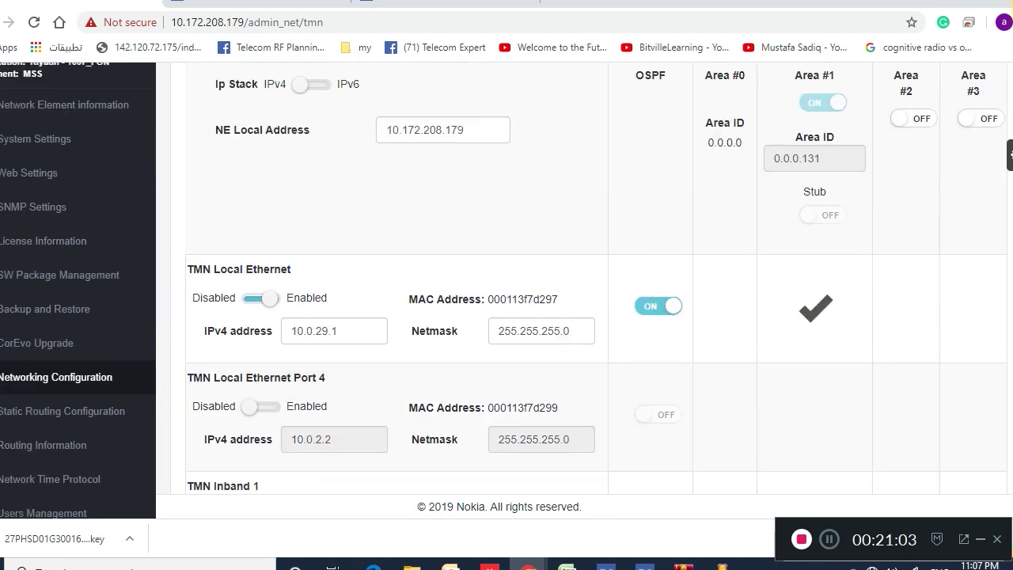
scroll(504, 277, down, 3)
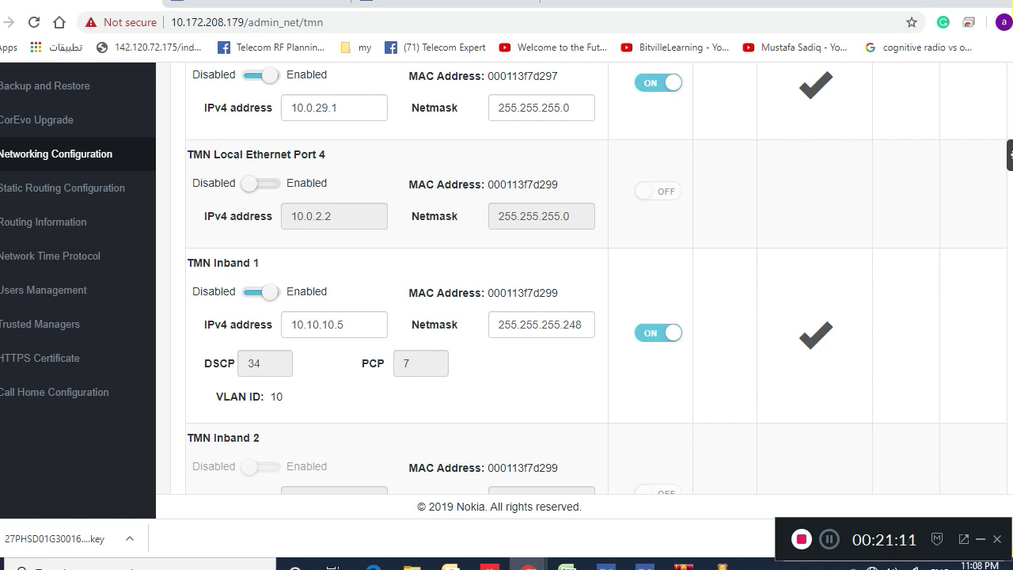
scroll(507, 277, up, 4)
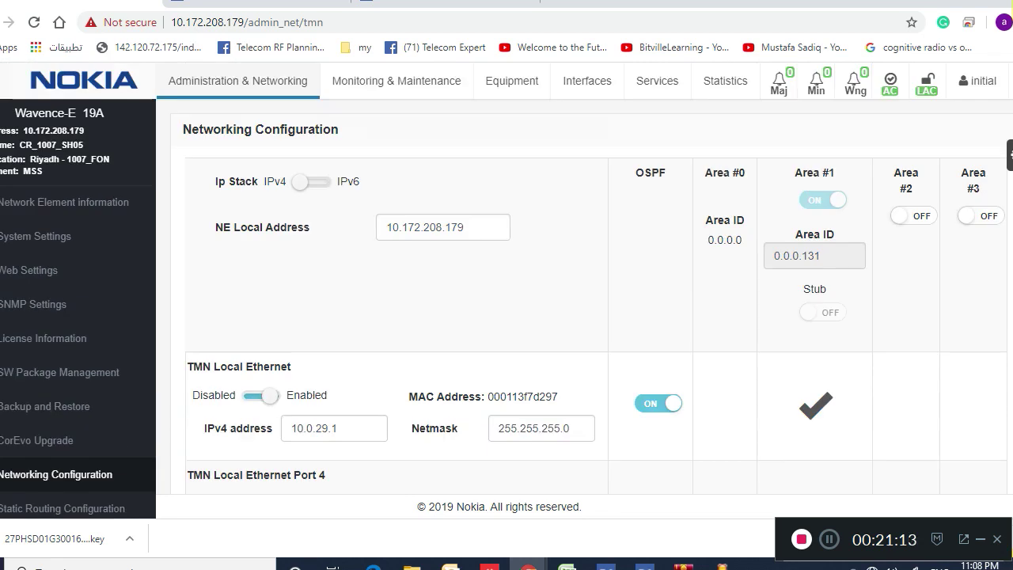
Open the Ethernet interface page for Slot#1/Port#1, labelled CR_1007_S5P1
click(587, 81)
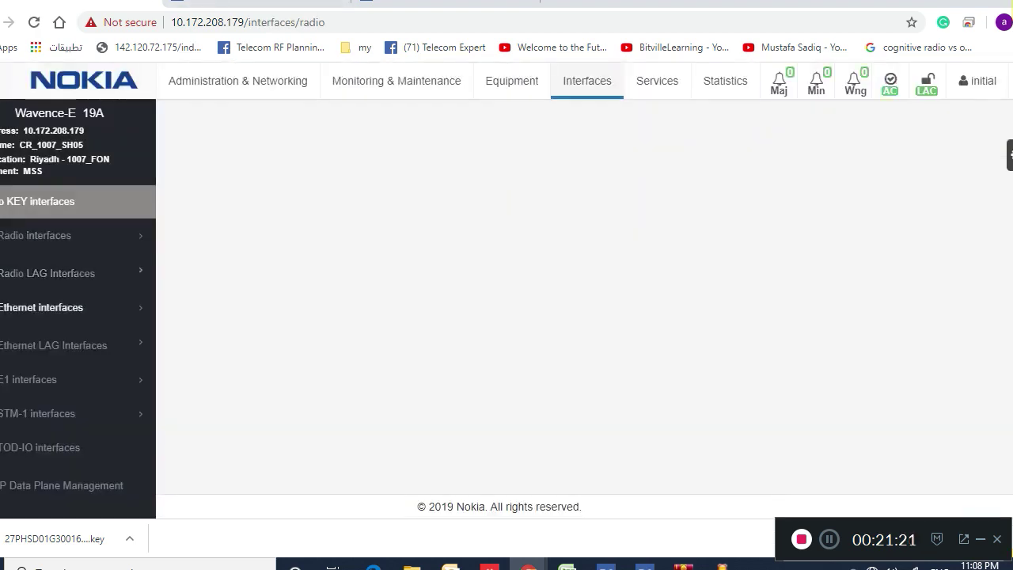
click(48, 307)
click(28, 339)
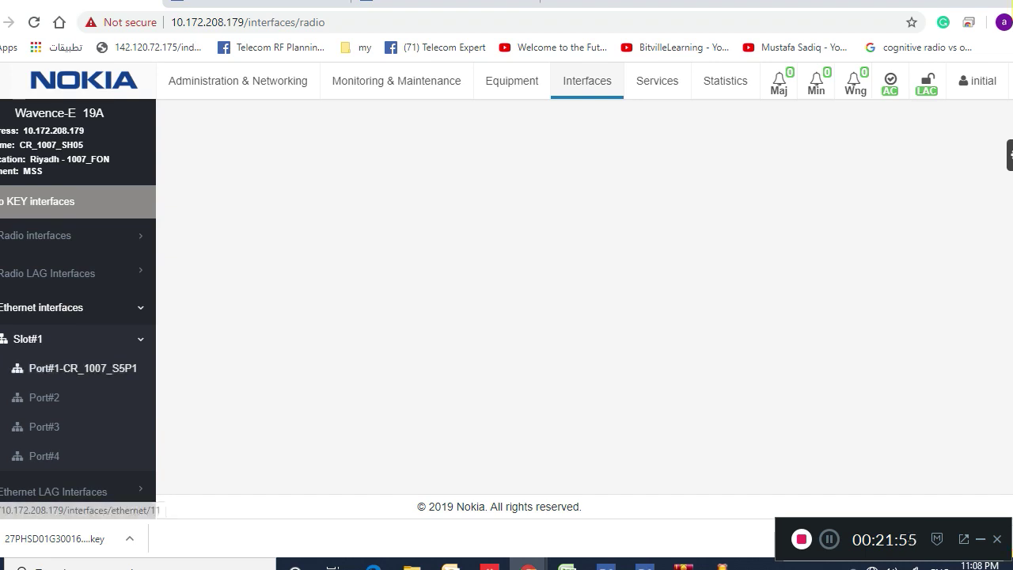
click(83, 368)
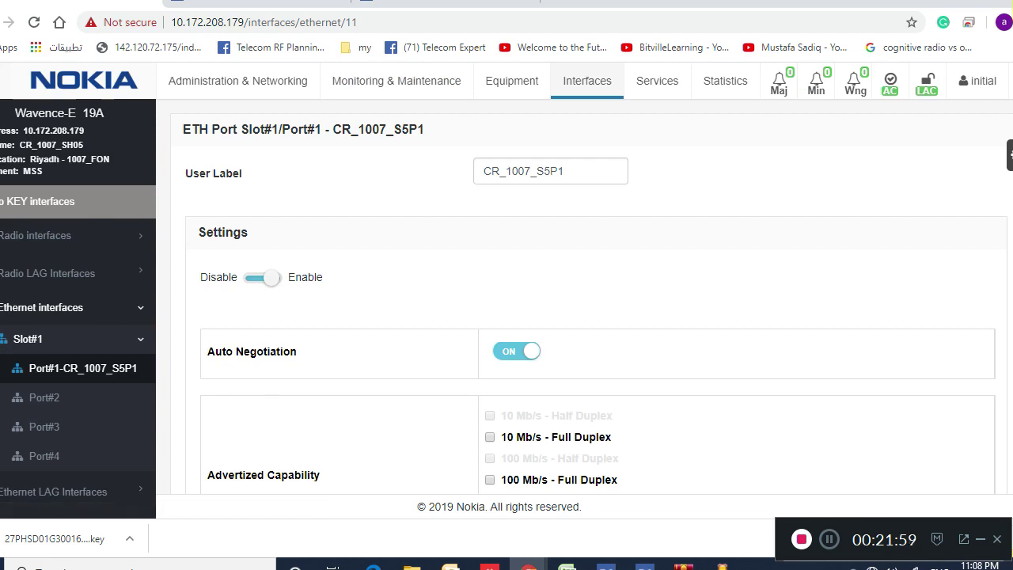
Relabel Slot#1 Port#1 as CR_1007_S3P3 and apply the change to the NE
click(564, 171)
key(BackSpace)
key(BackSpace)
key(BackSpace)
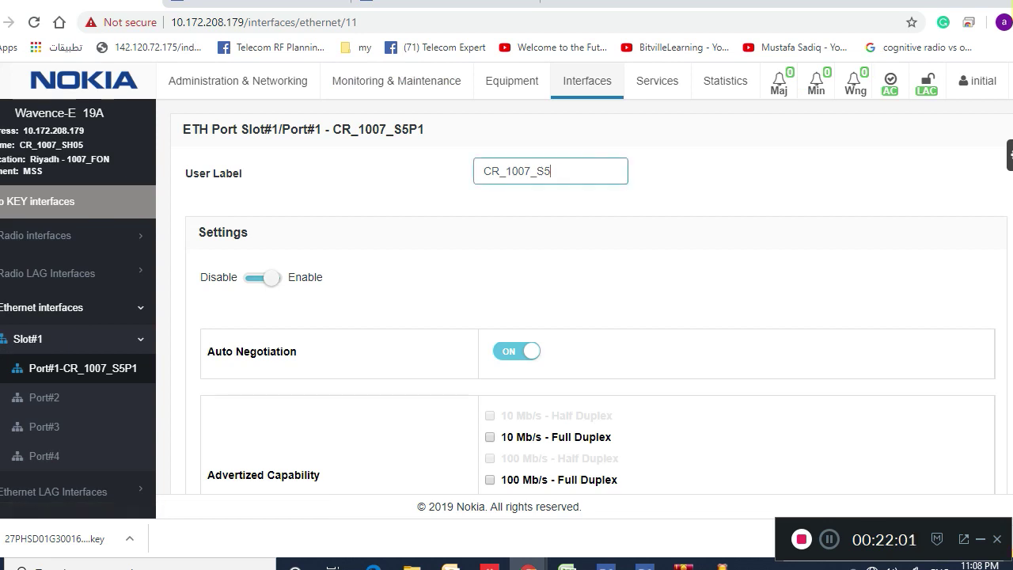
text(3P)
text(3)
scroll(554, 316, down, 5)
click(975, 449)
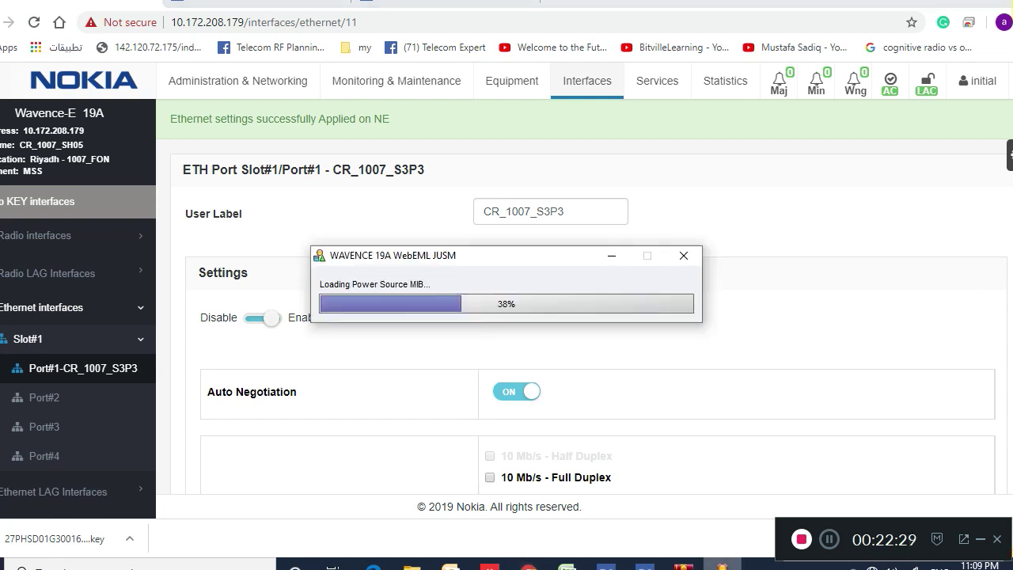
Abort the loading WebEML JUSM and end supervision of CR_1007_SH05
click(683, 255)
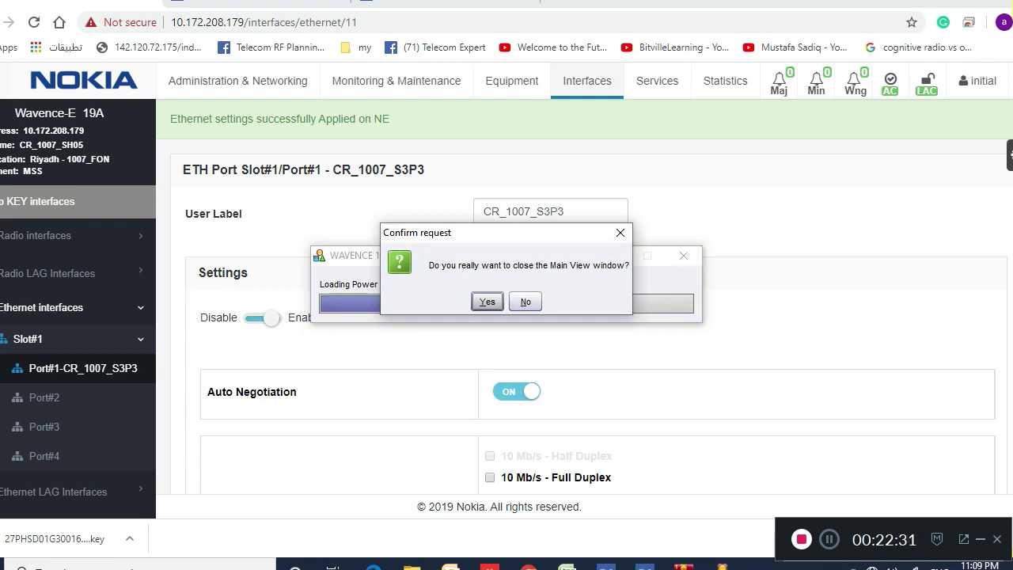
click(487, 301)
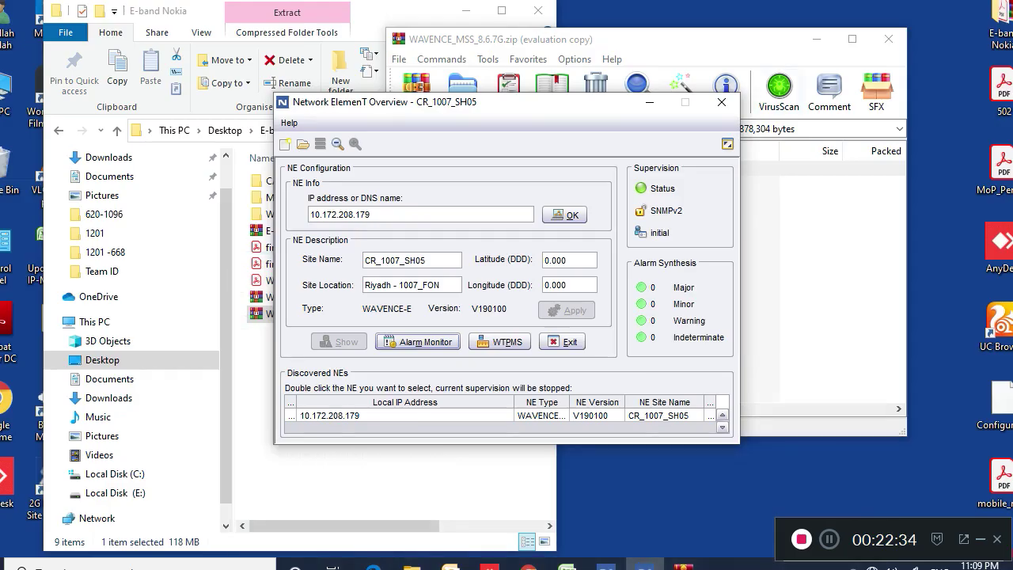
click(722, 102)
click(488, 302)
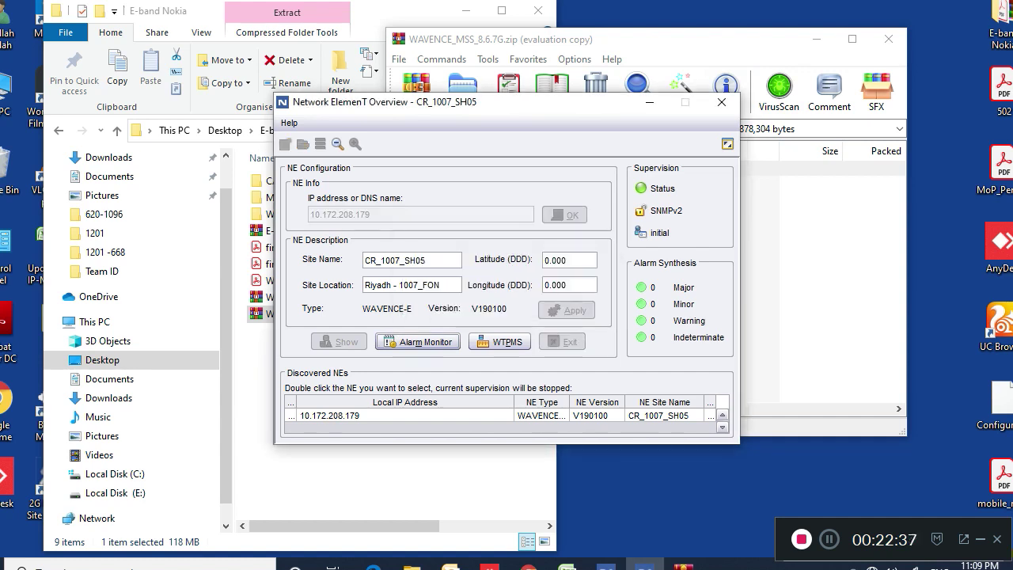
Close WinRAR, File Explorer and the NEtO overview, confirming the exit
click(888, 39)
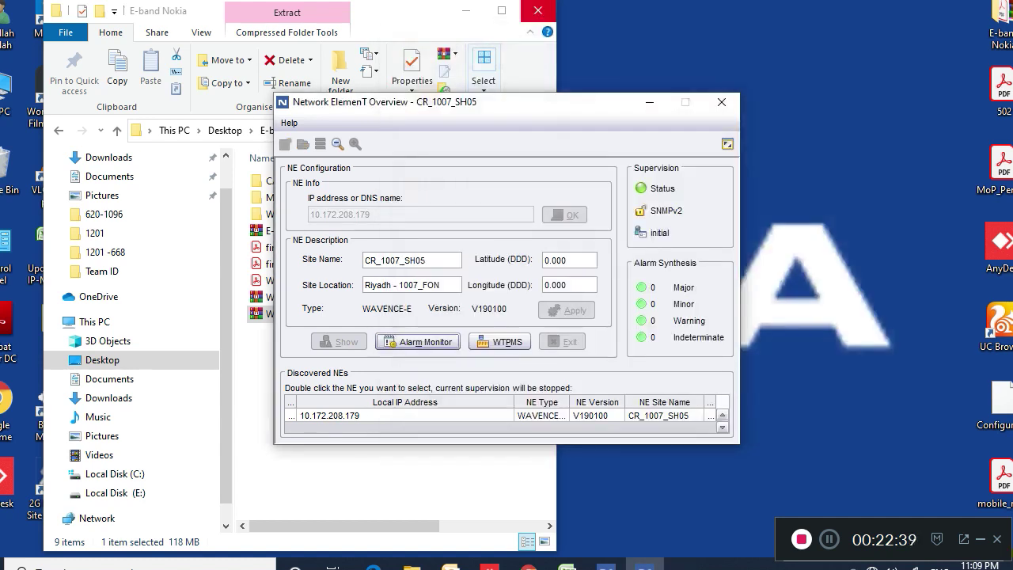
click(538, 11)
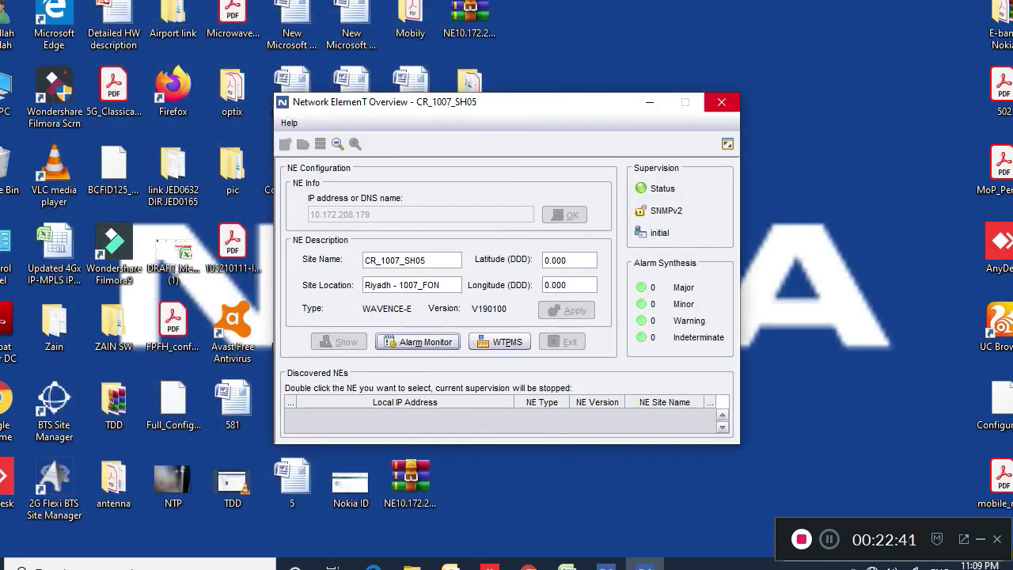
click(722, 103)
click(488, 302)
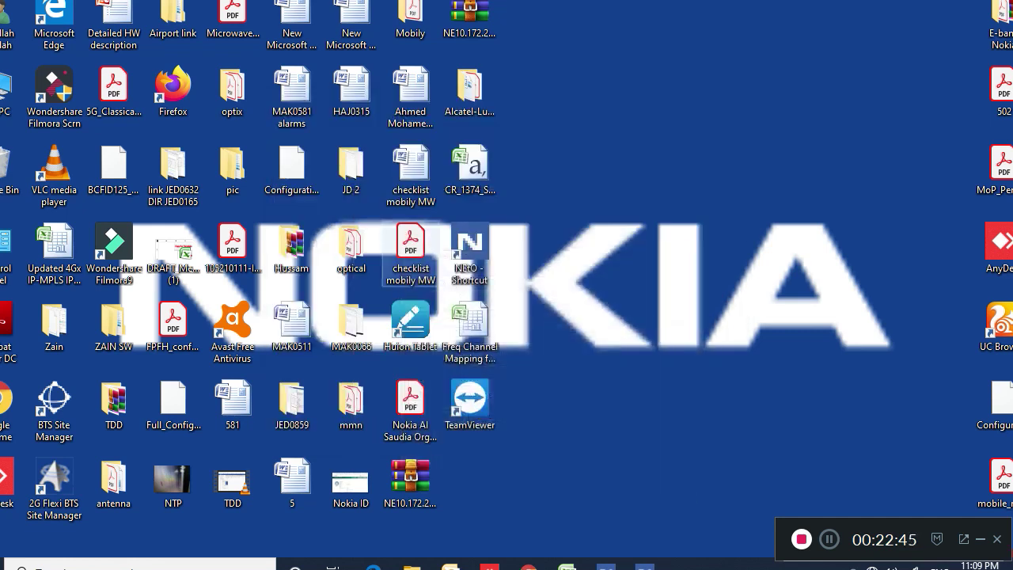
Launch NEtO, cancel the 10.172.208.179 login, close NEtO Servers and dismiss the supervision failure
double_click(469, 249)
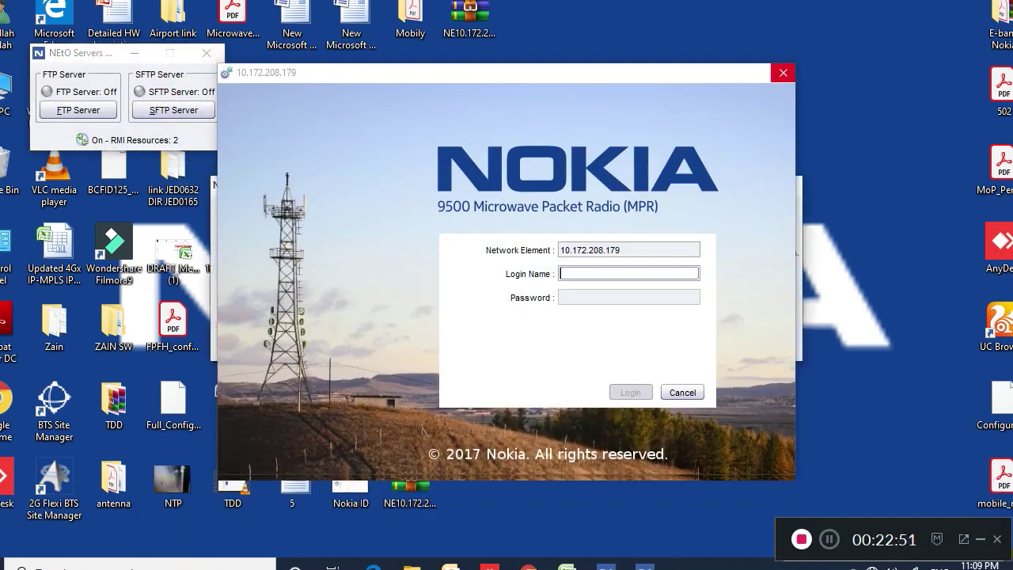
click(783, 72)
click(513, 349)
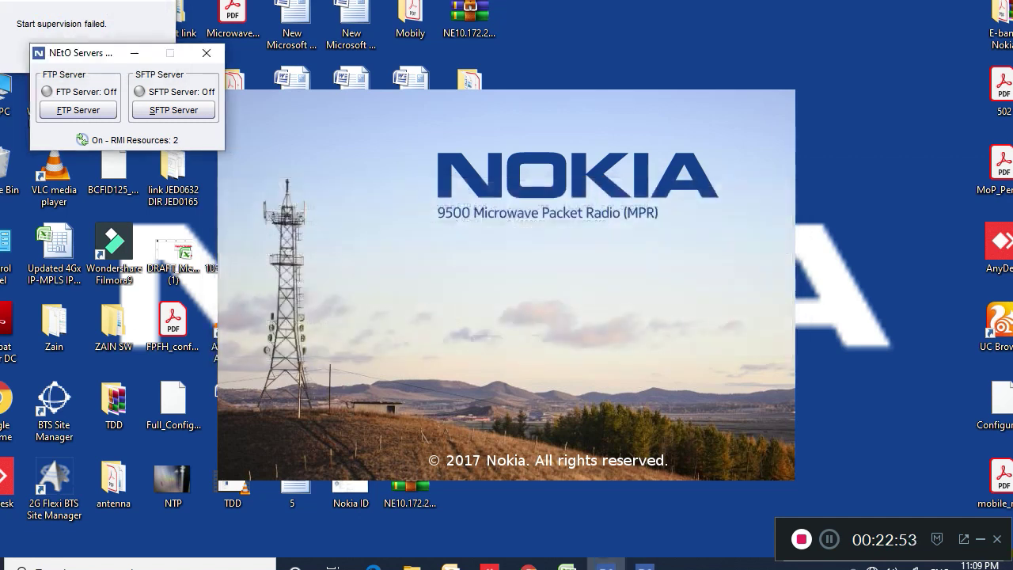
click(207, 53)
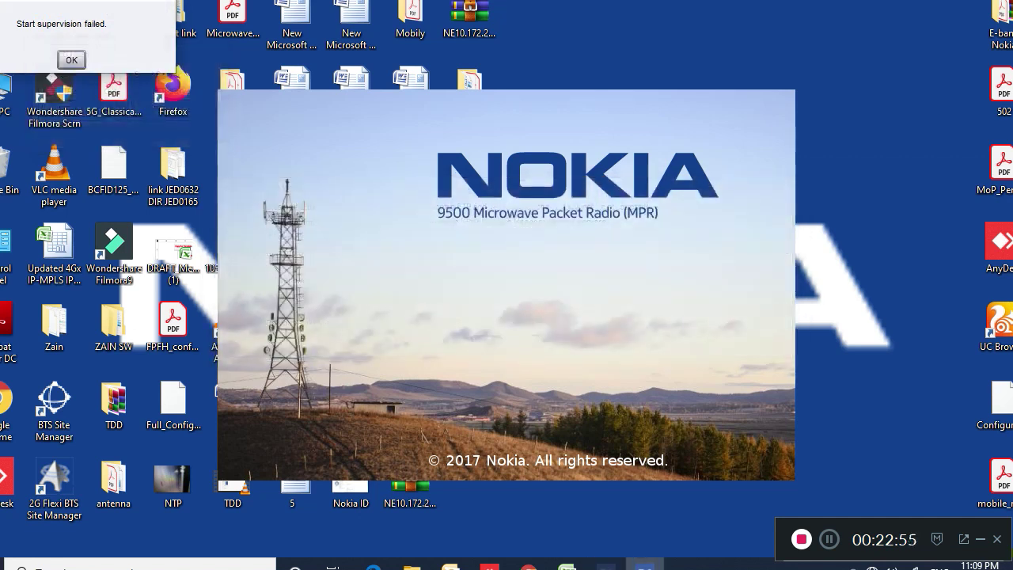
click(72, 60)
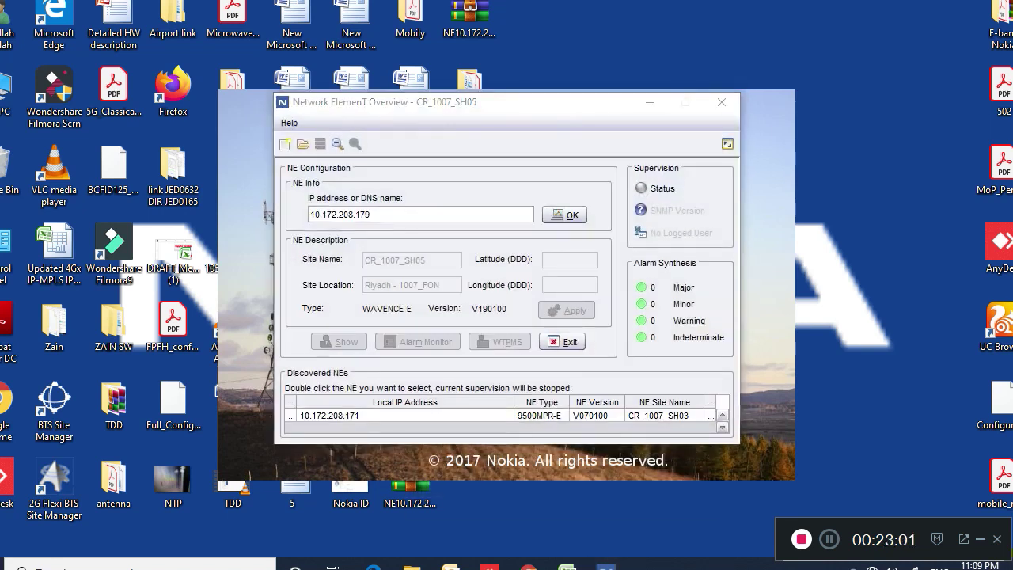
Close NEtO with confirmation and dismiss the RMI resources error
click(721, 101)
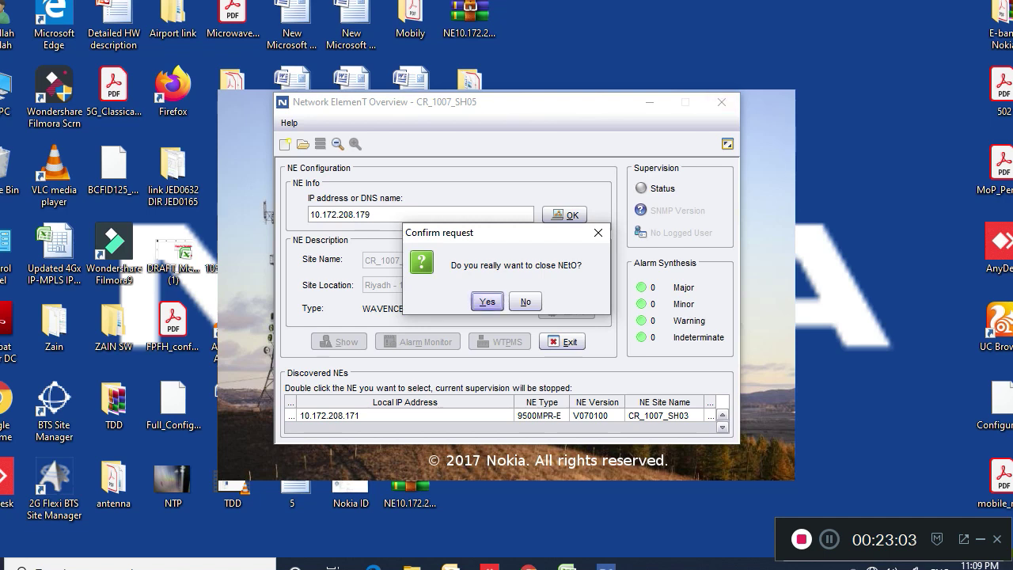
click(488, 301)
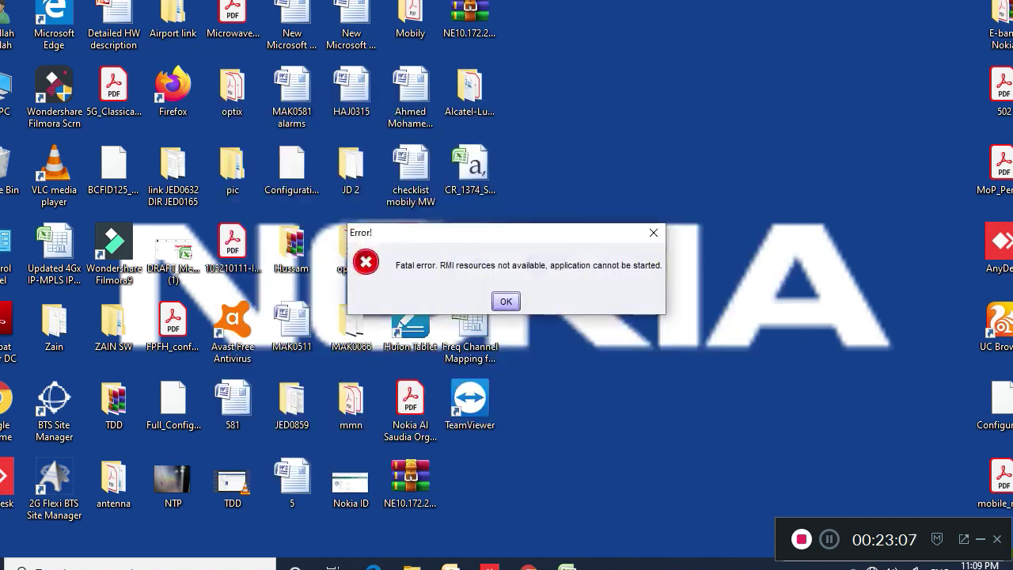
click(506, 301)
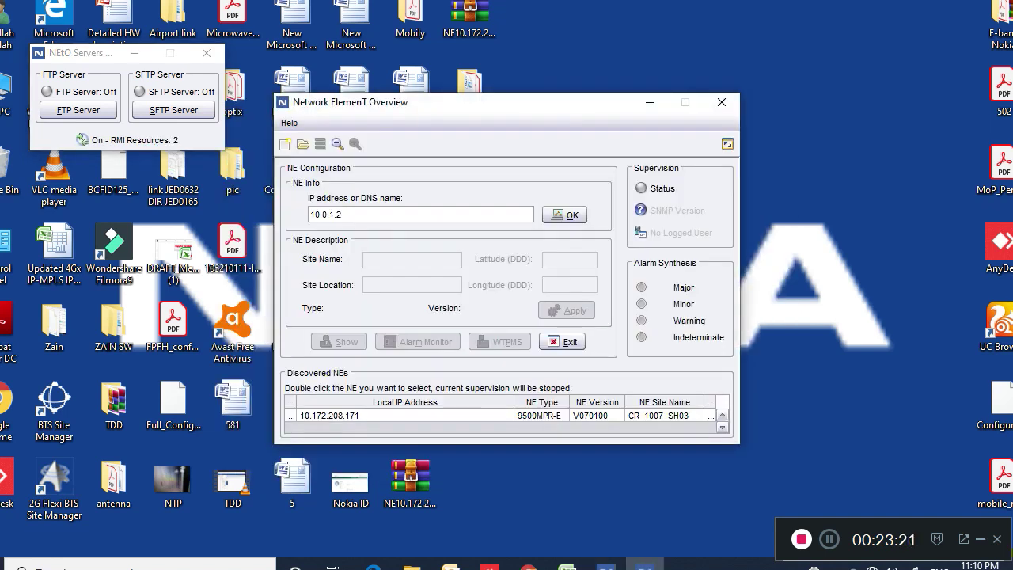
Log in to element 10.172.208.171 with the login name and password
click(330, 416)
double_click(330, 416)
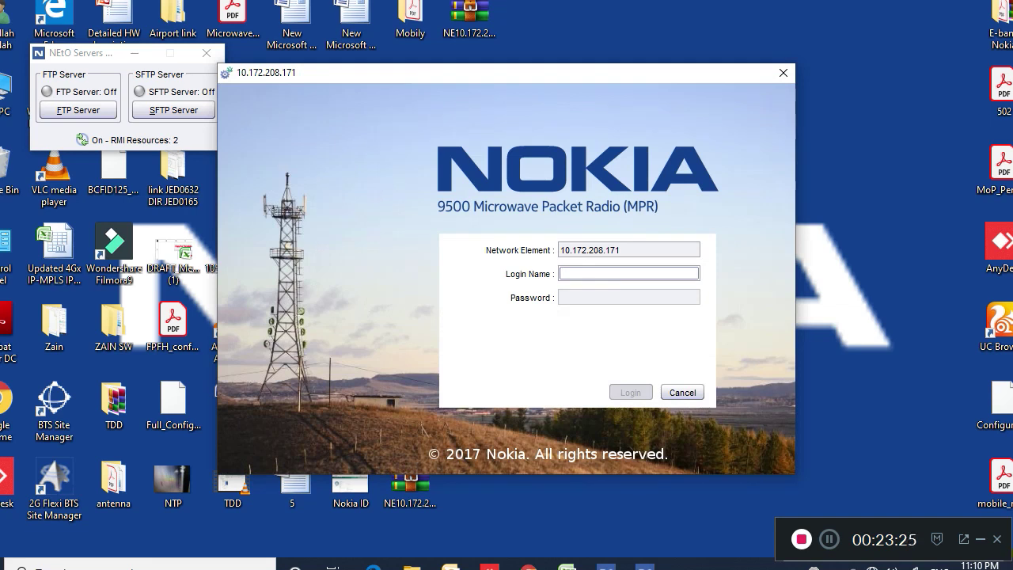
text(initi)
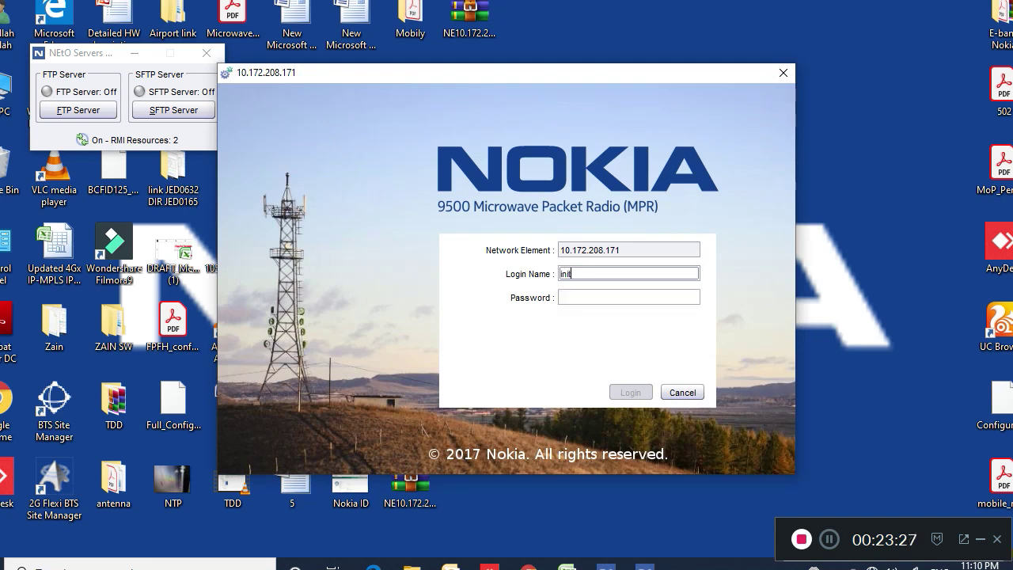
text(al)
key(Tab)
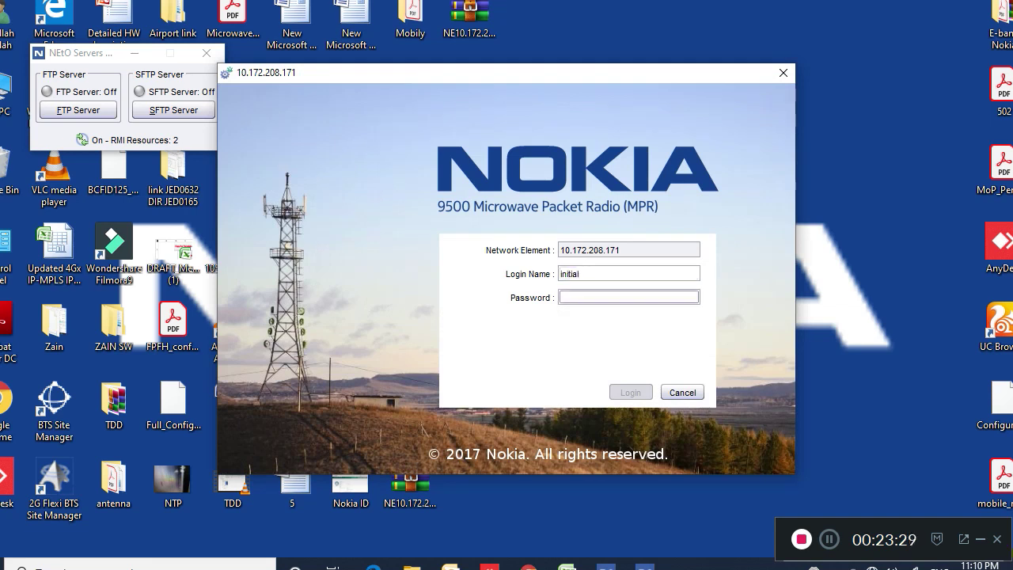
text(***)
text(**)
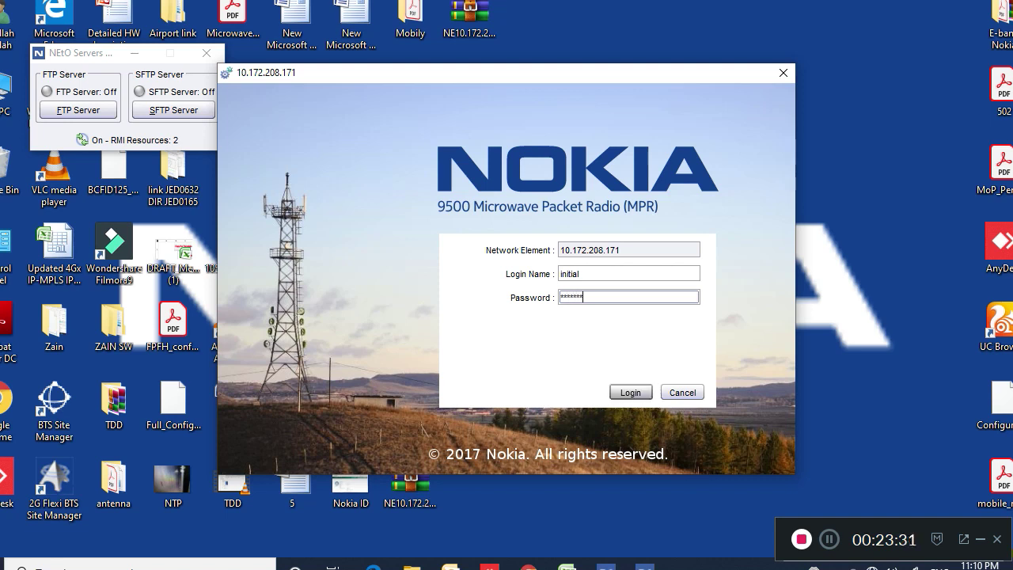
text(***)
key(Return)
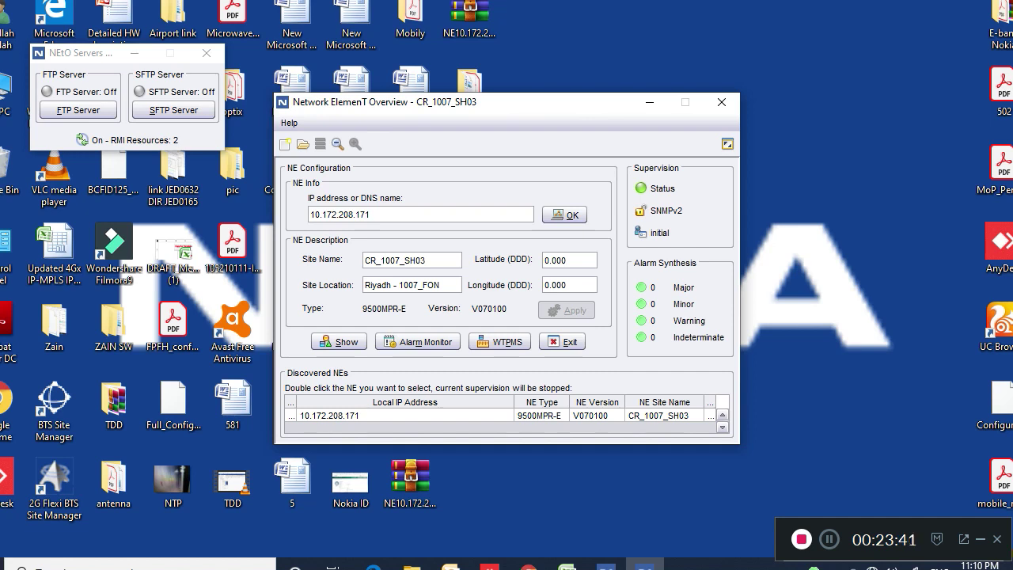
Open CR_1007_SH03's equipment view and accept the authorization notice
click(339, 341)
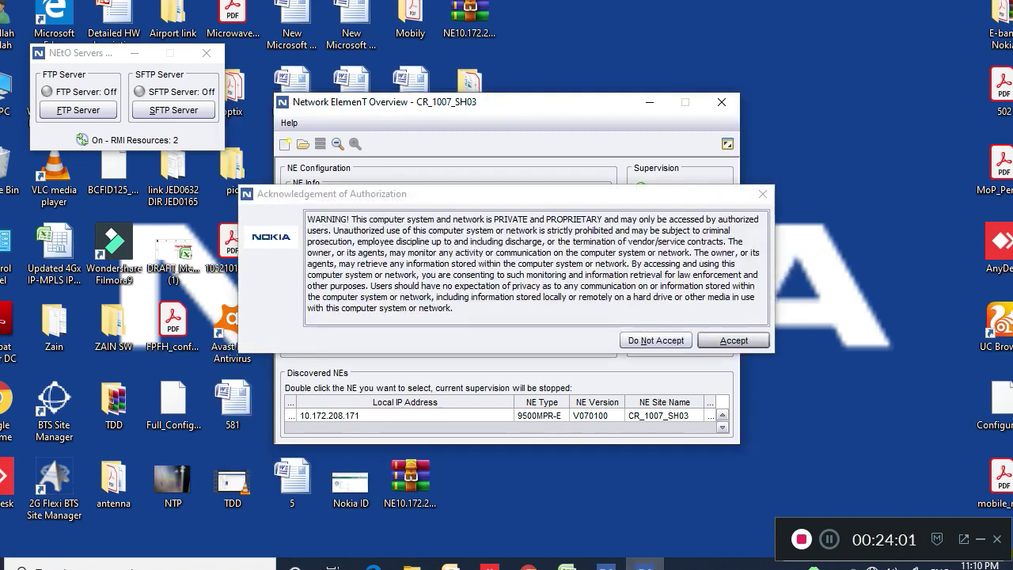
click(734, 340)
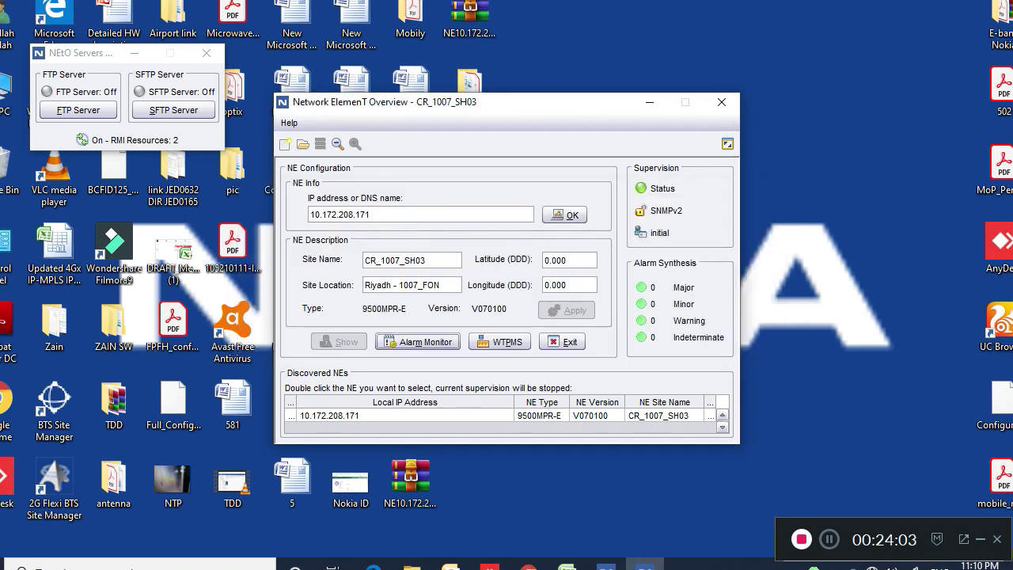
click(528, 563)
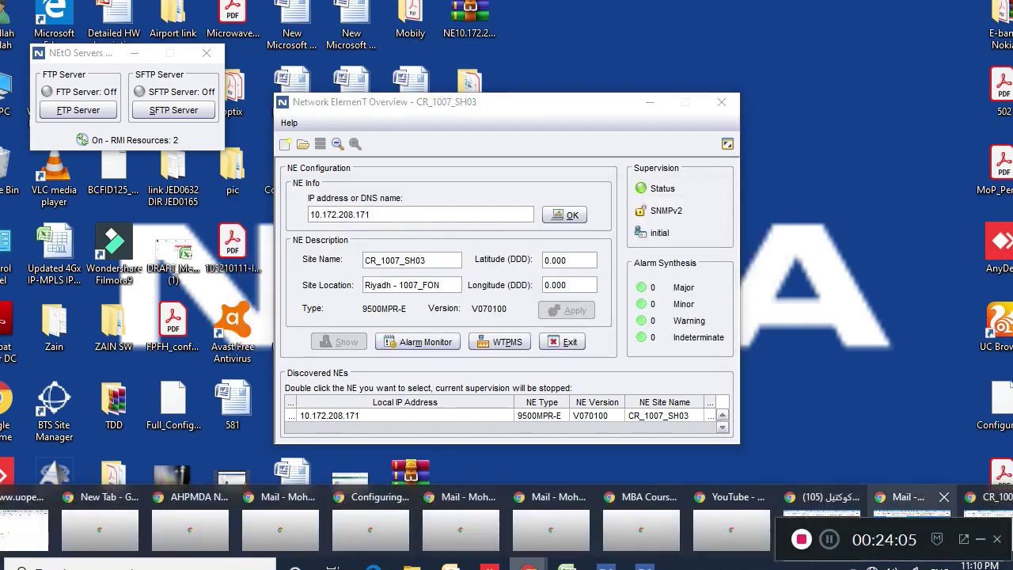
In the WebCT tab, view Administration & Networking's Networking Configuration with NE address, OSPF and TMN settings
click(988, 526)
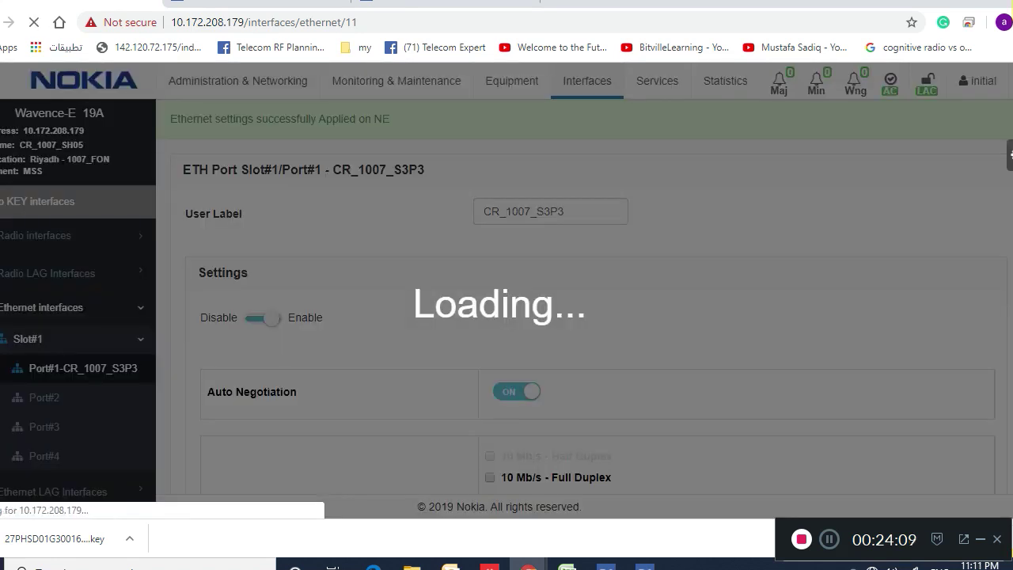
click(238, 80)
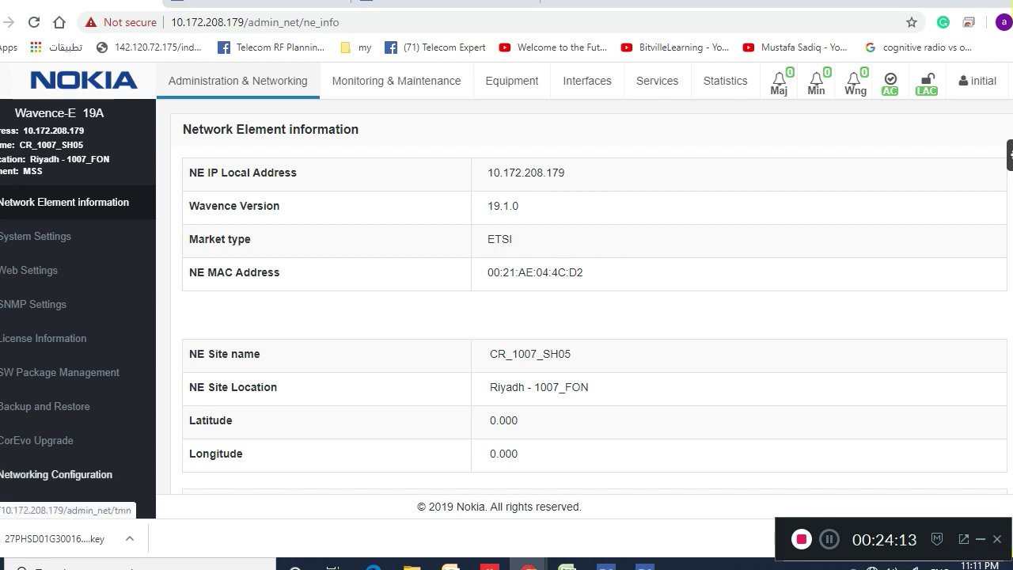
click(55, 474)
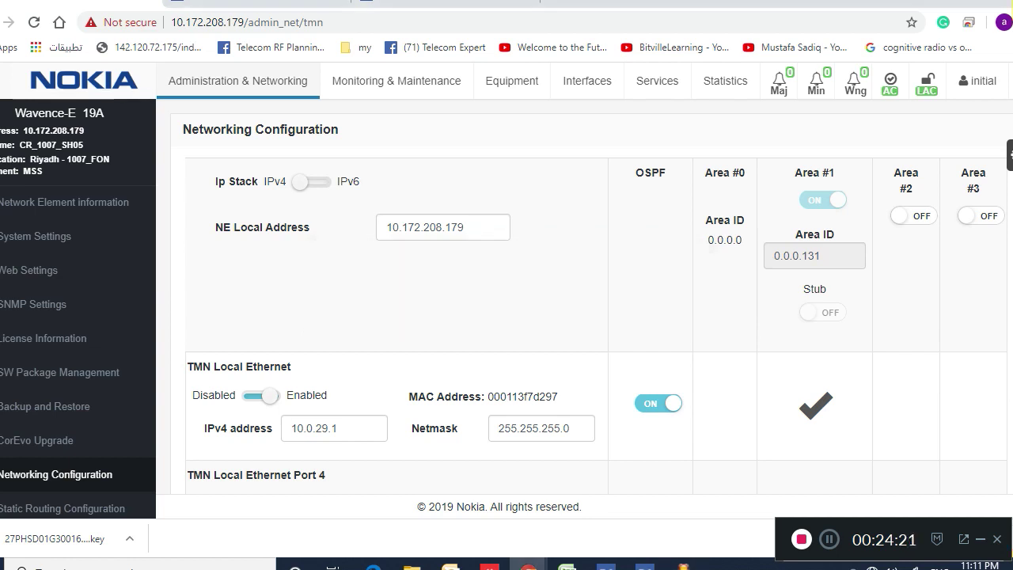
scroll(507, 288, down, 3)
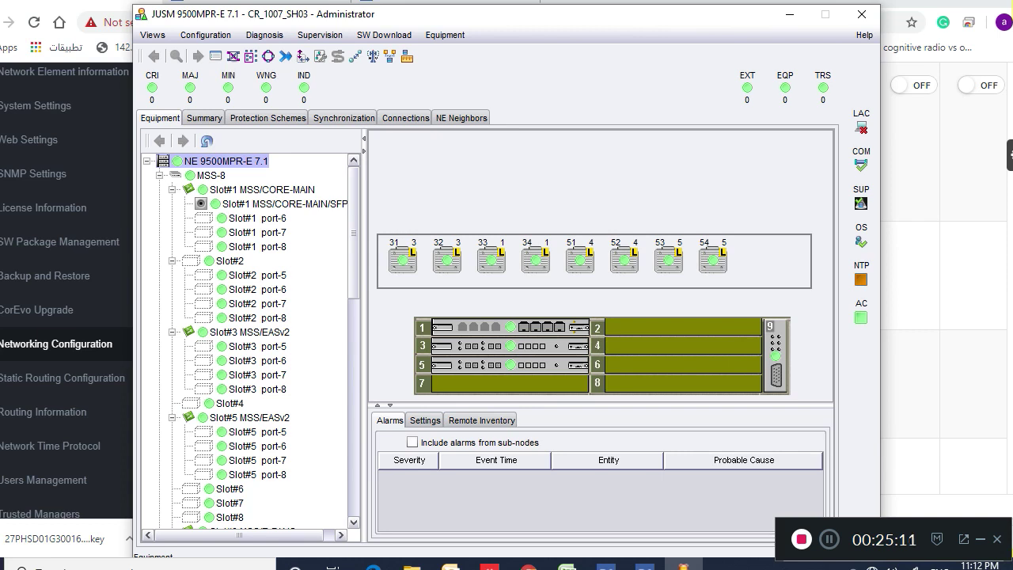
Open the settings of Ethernet Port 04 (CR_1007_S5P1) on the slot 1 core card
click(511, 327)
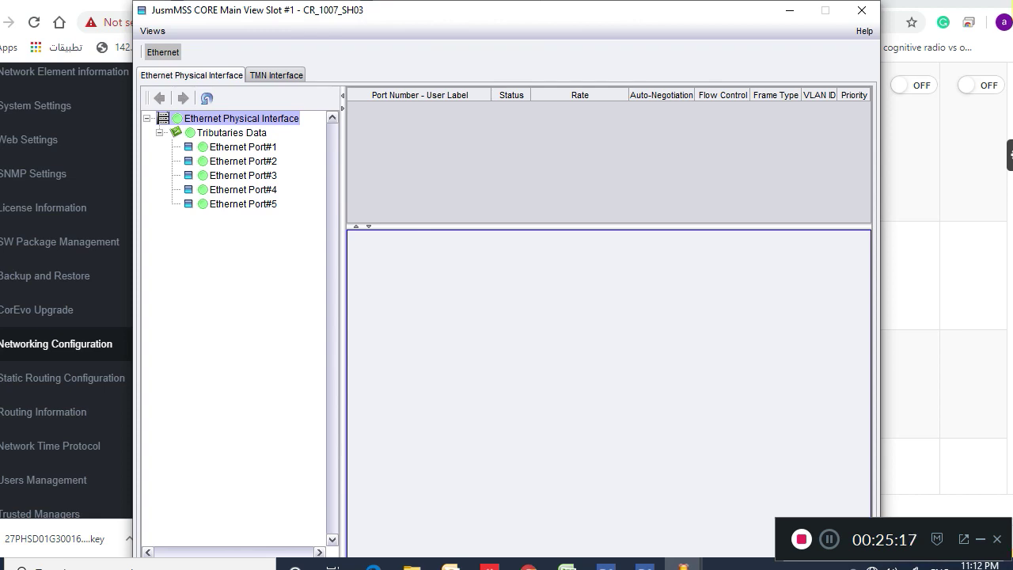
click(242, 146)
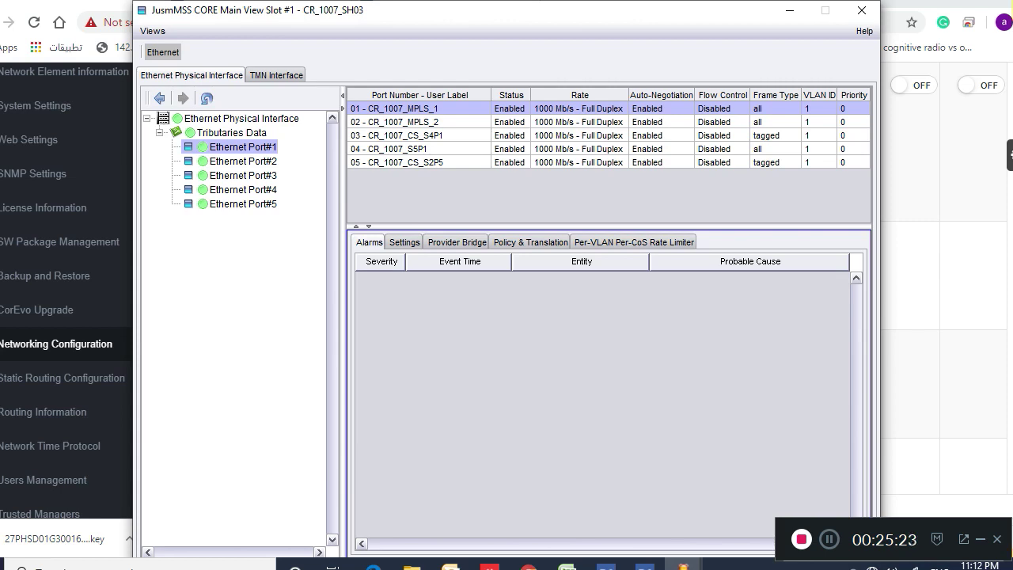
click(420, 148)
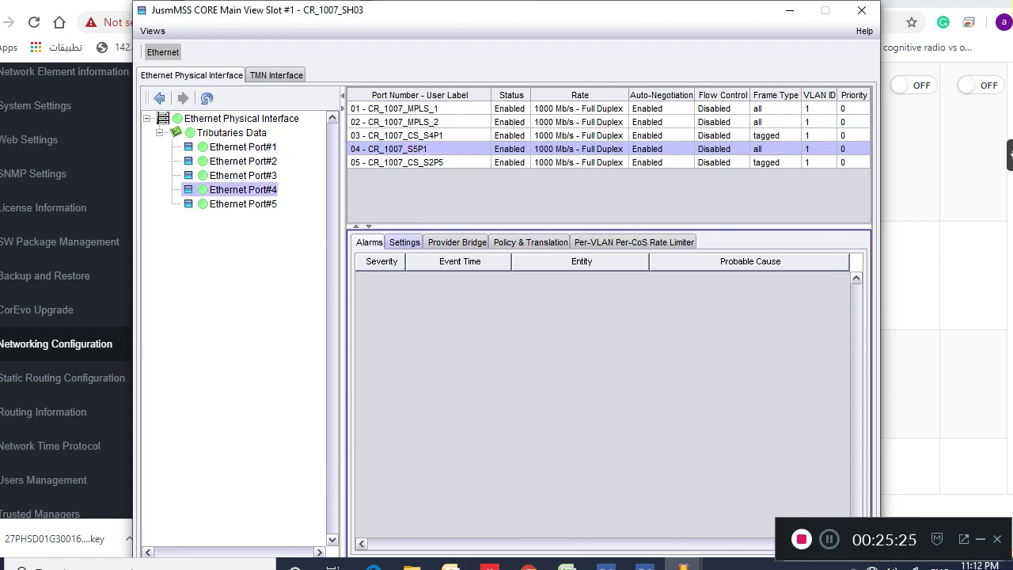
click(404, 242)
Edit Port 4's user label to CR_1007_CS_S5P1 by inserting CS_ before S5P1
click(507, 277)
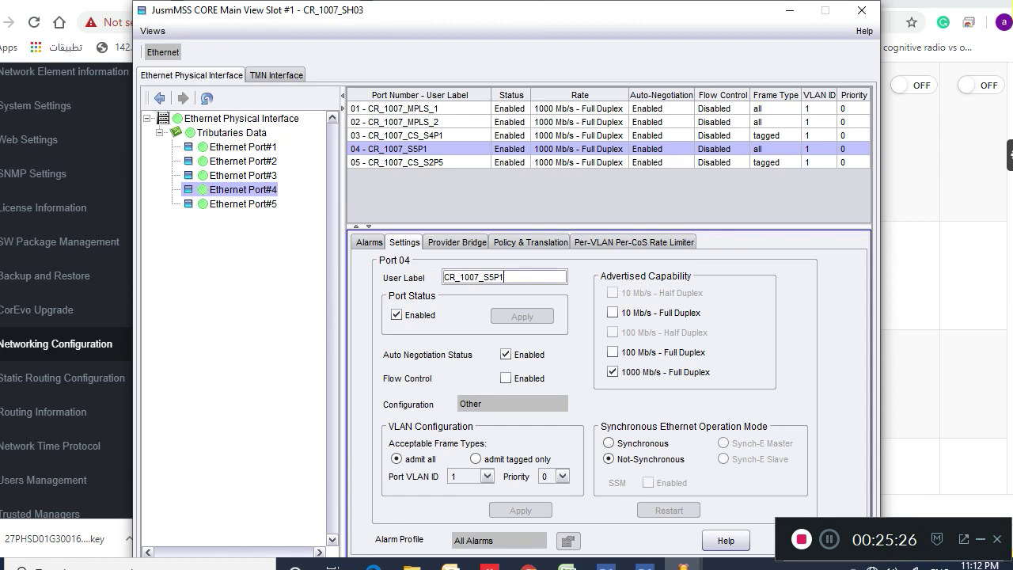
key(BackSpace)
key(BackSpace)
key(BackSpace)
key(BackSpace)
click(419, 109)
click(243, 189)
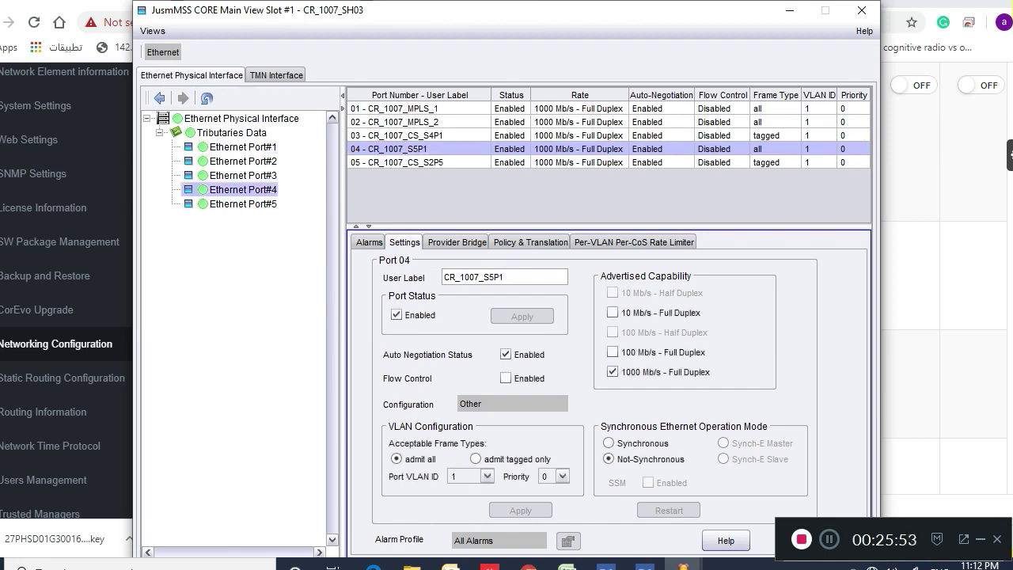
click(483, 277)
text(CS)
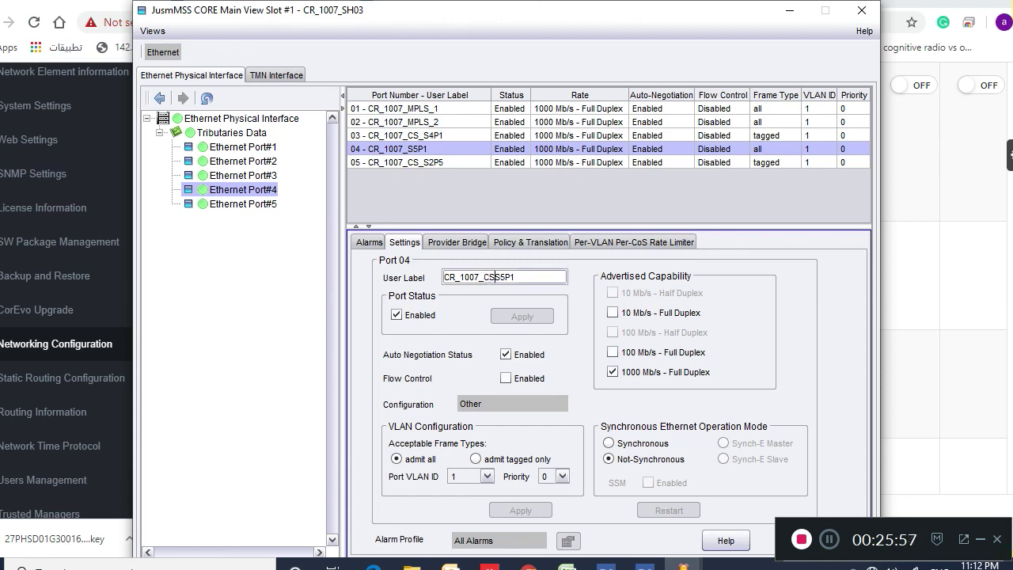
text(_)
Glance at the web TMN page, then return to the NEtO CORE window
key(alt+Tab)
scroll(507, 277, down, 3)
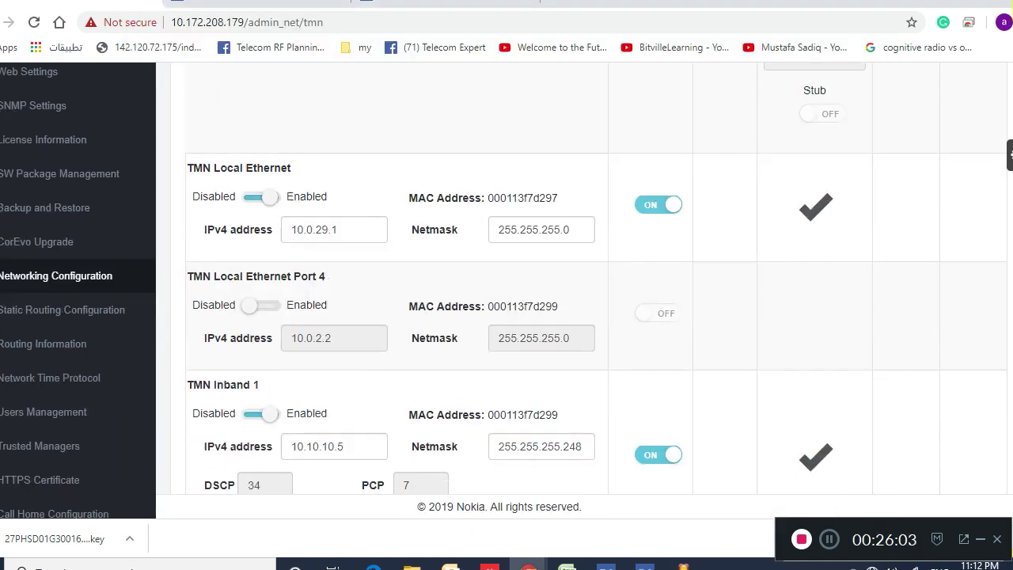
scroll(507, 277, up, 1)
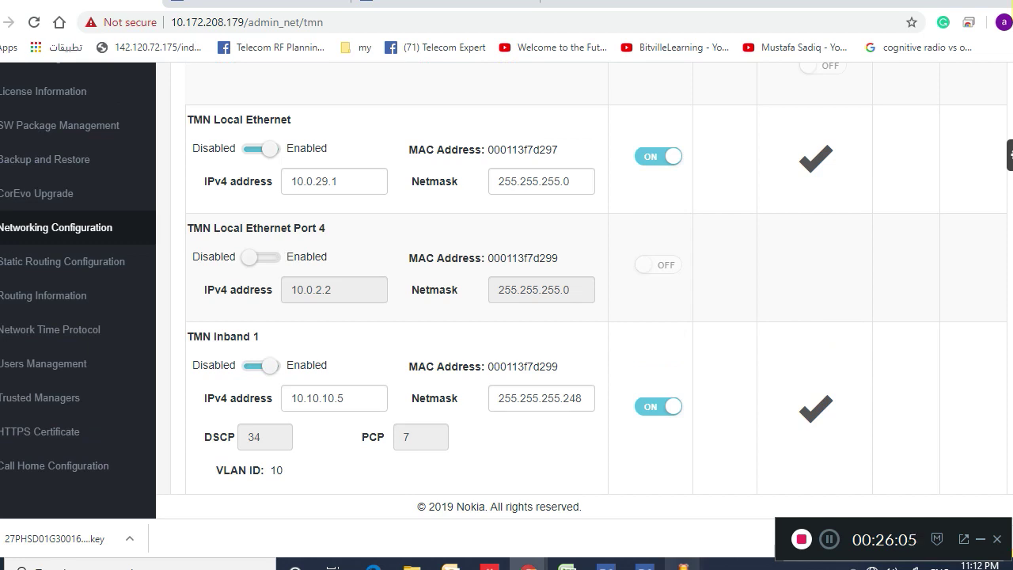
mouse_move(682, 564)
click(746, 499)
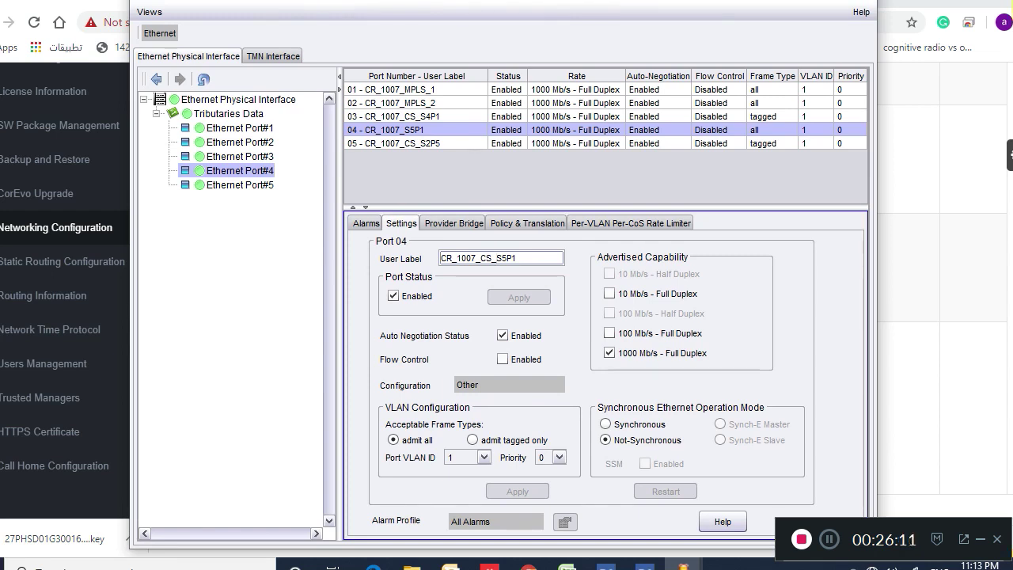
Review the TMN In-Band #1, In-Band #2, TMN Ethernet and Port#4 interface settings
click(273, 56)
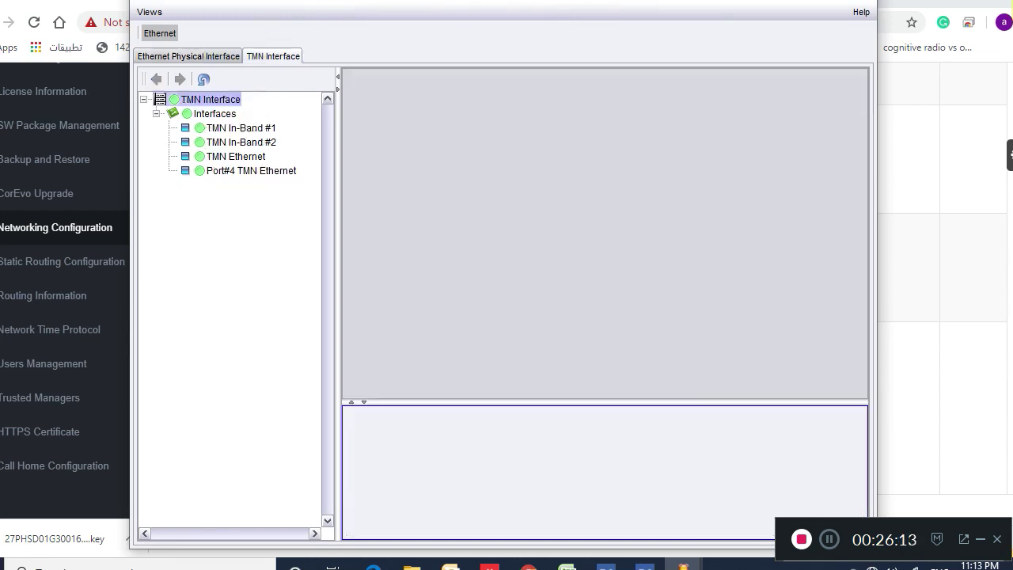
click(240, 127)
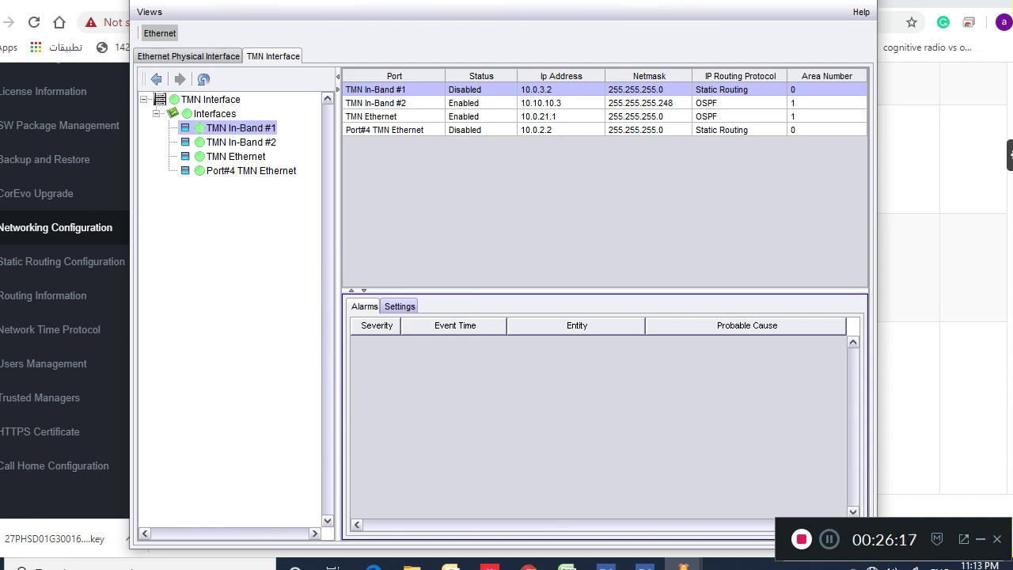
click(400, 306)
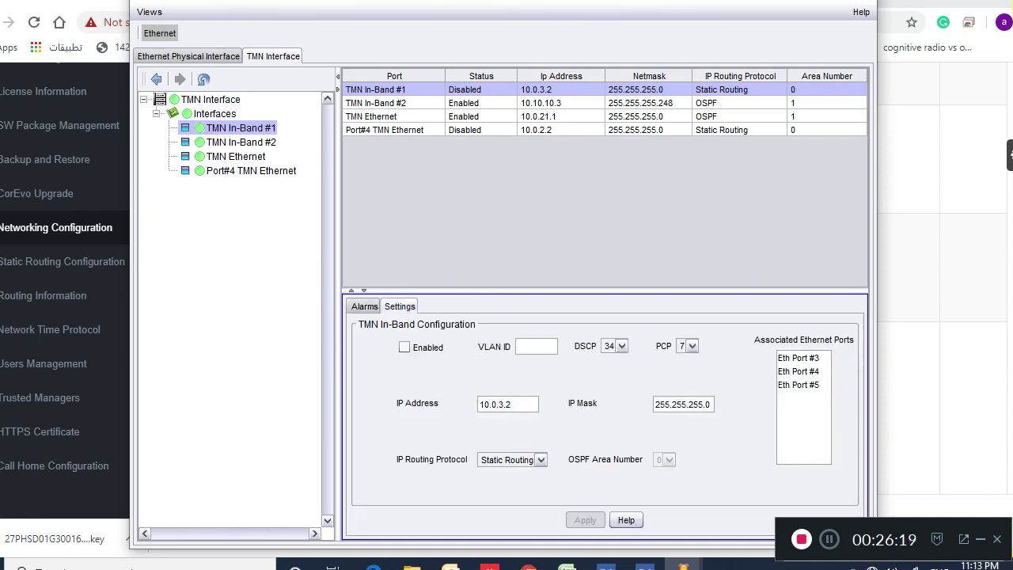
click(240, 142)
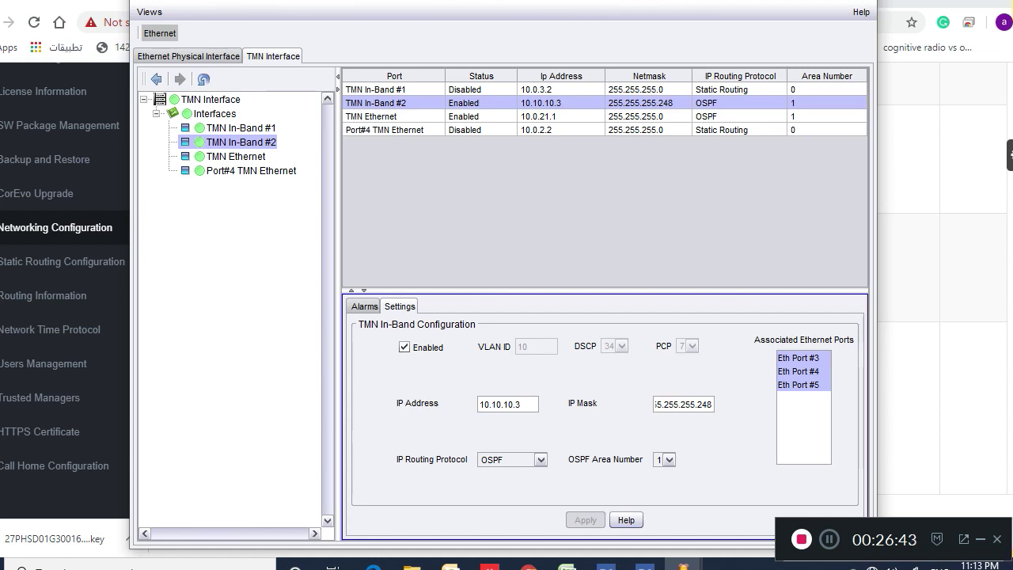
click(235, 156)
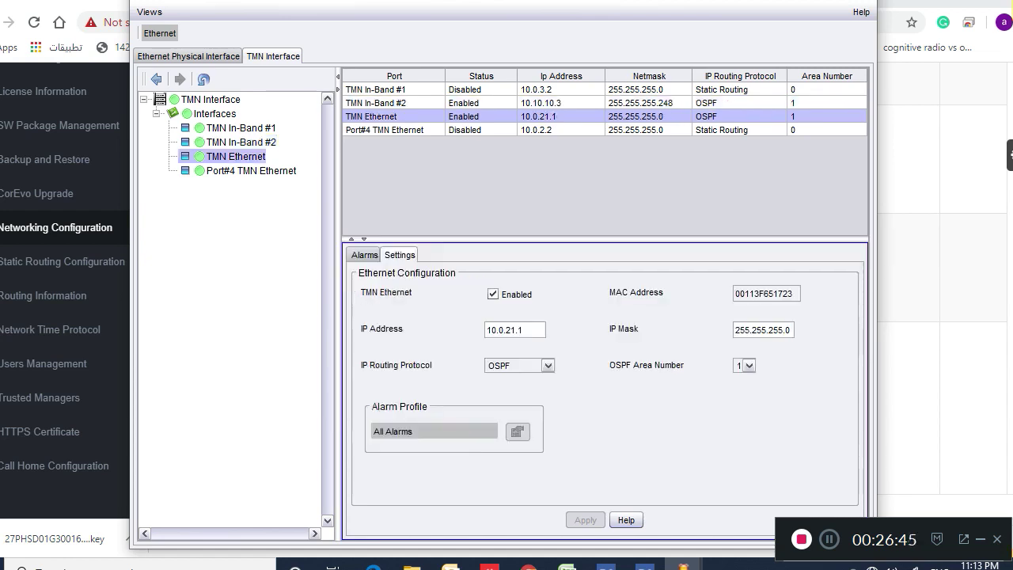
click(251, 171)
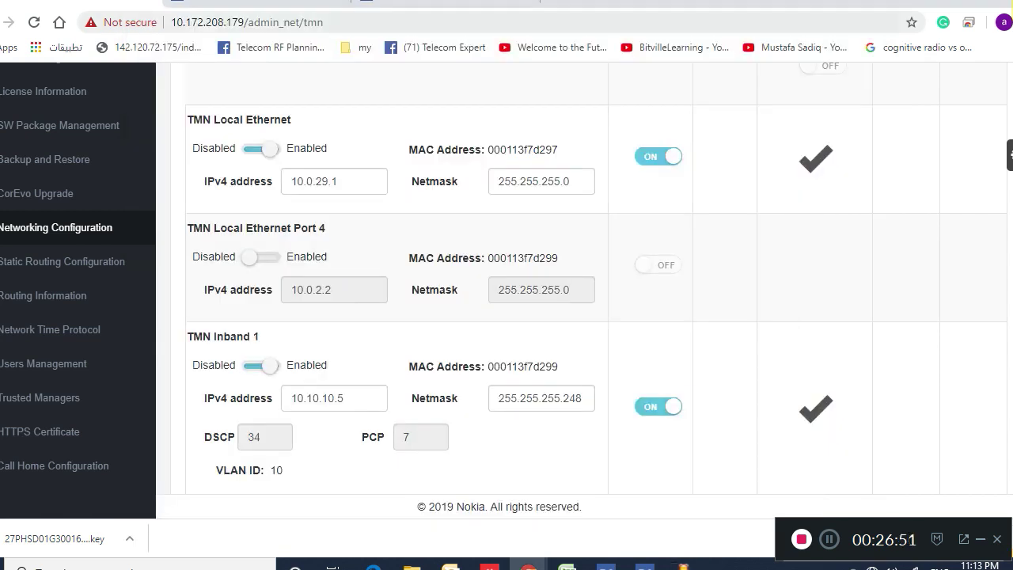
View the Active Alarms list, then the MSS-8 shelf's Equipment Configuration
scroll(507, 293, up, 3)
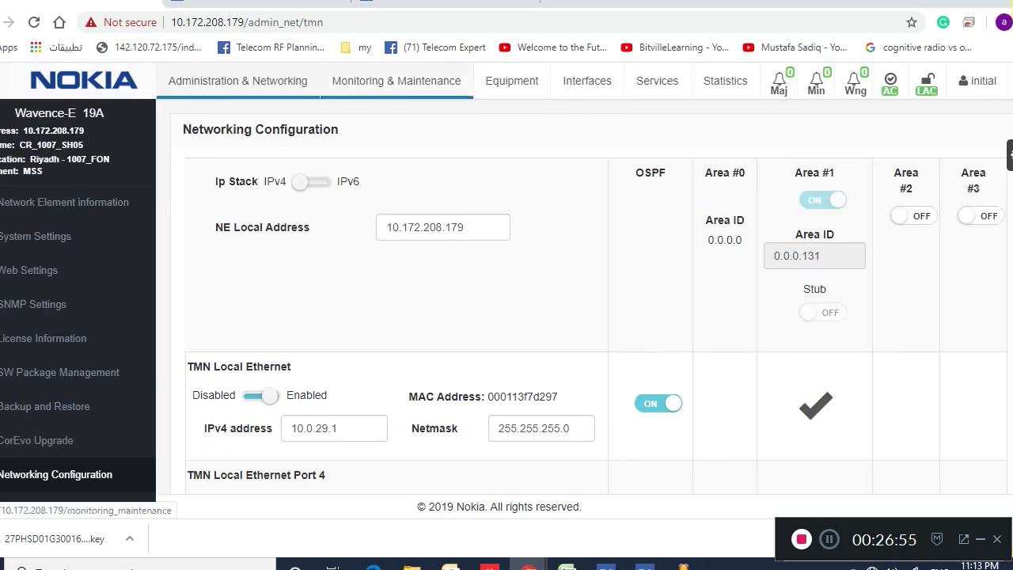
click(395, 81)
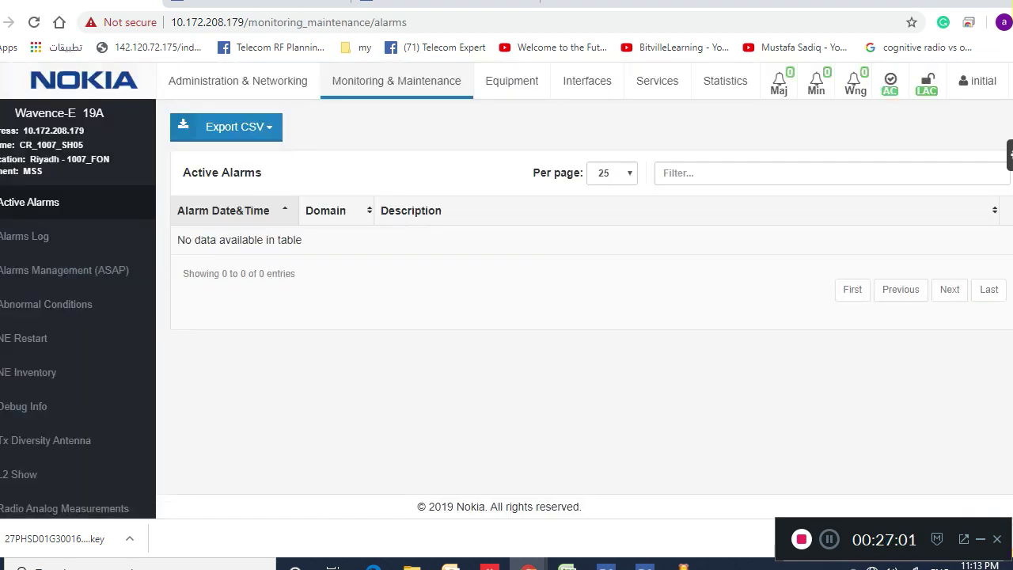
click(511, 81)
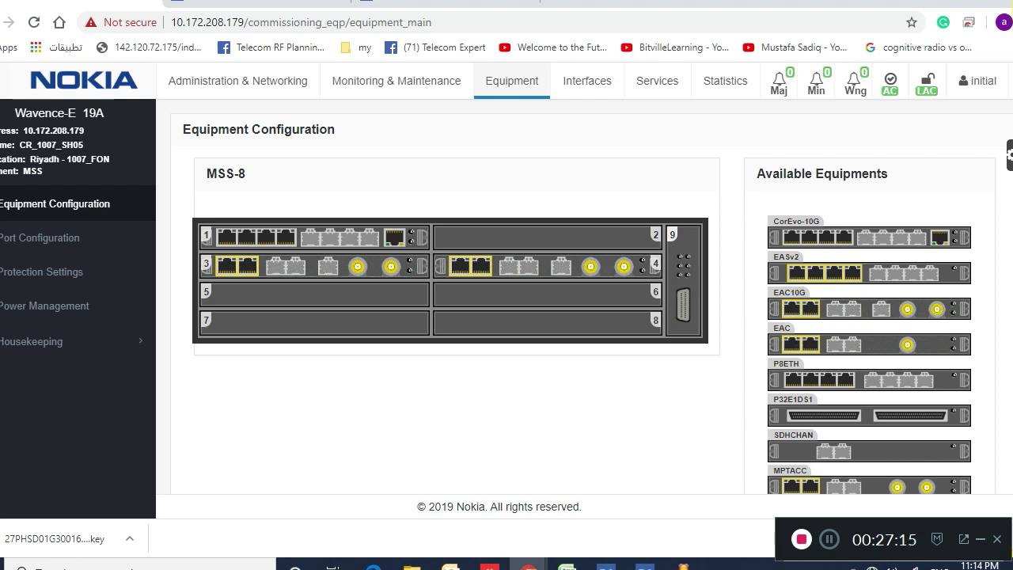
drag(831, 238, 798, 226)
drag(869, 309, 551, 297)
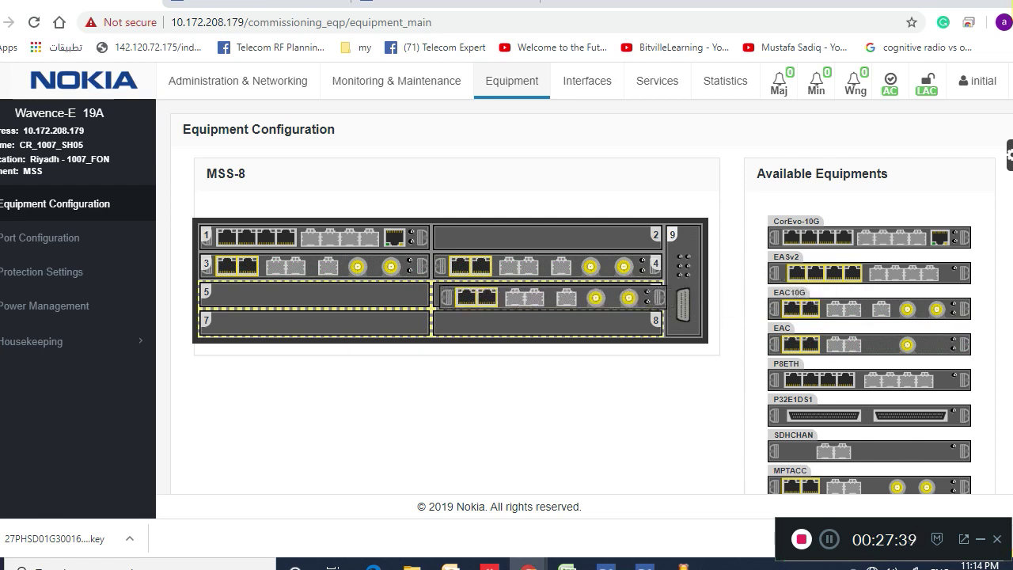
drag(546, 297, 546, 297)
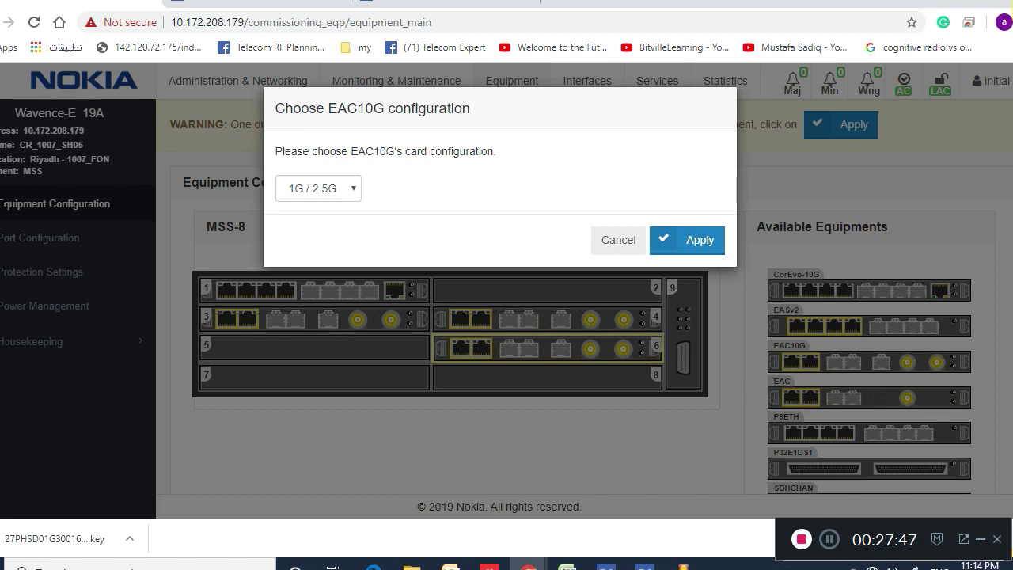
click(318, 188)
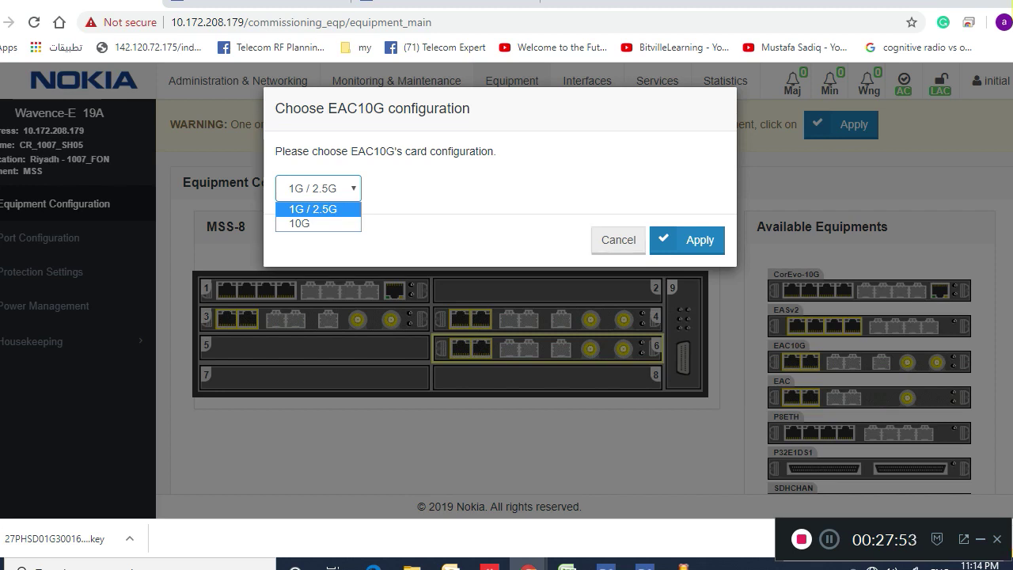
click(687, 240)
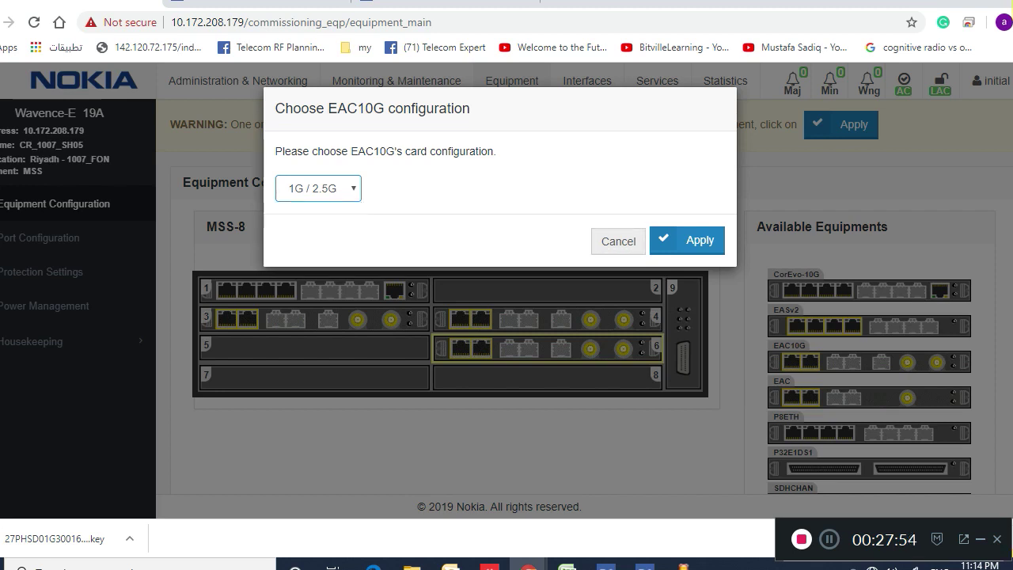
click(687, 240)
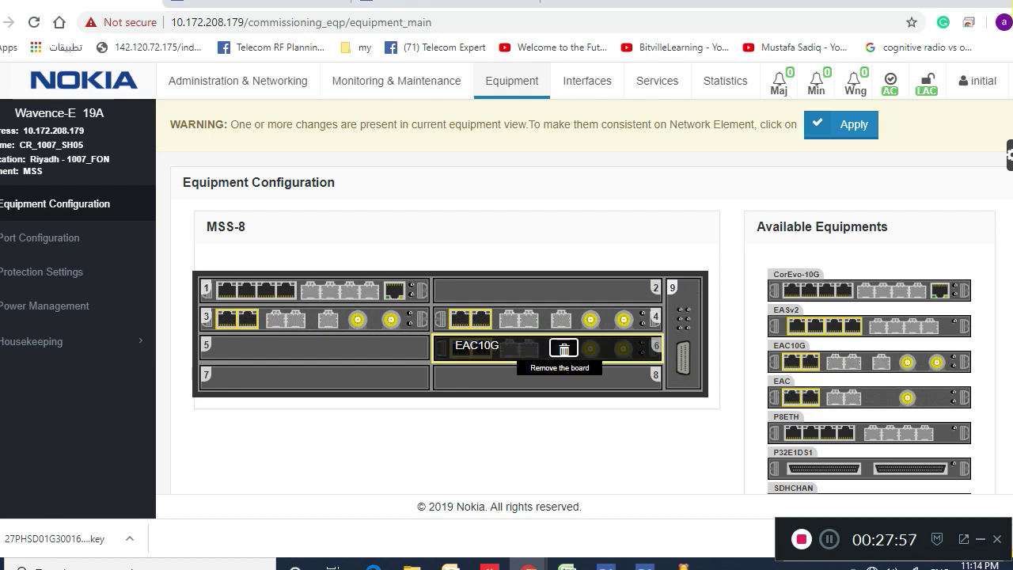
click(564, 348)
click(563, 348)
click(563, 348)
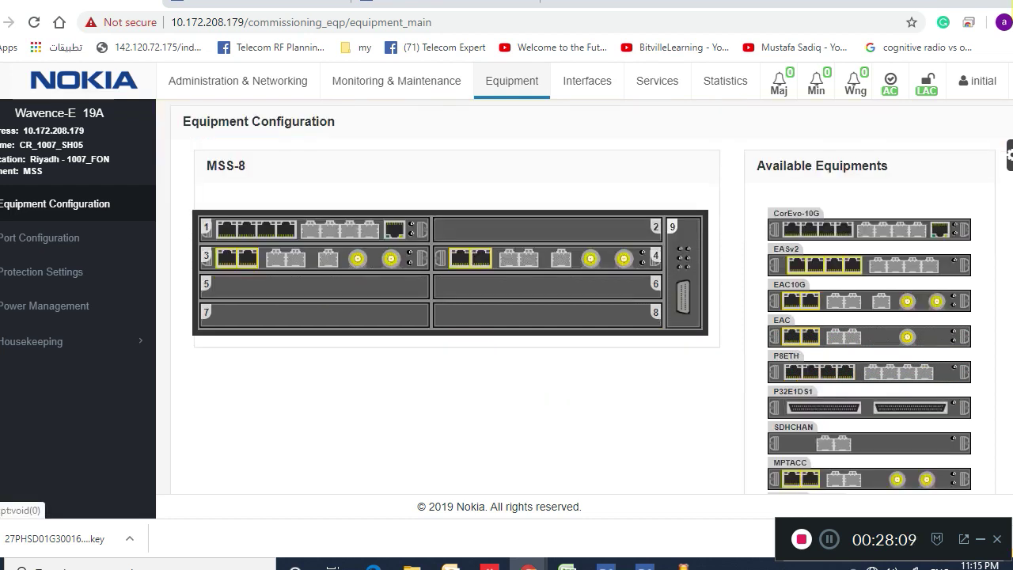
Drag an EAC10G card into MSS-8 slot 6 and confirm its 10G configuration
drag(870, 300, 554, 288)
click(318, 187)
click(309, 223)
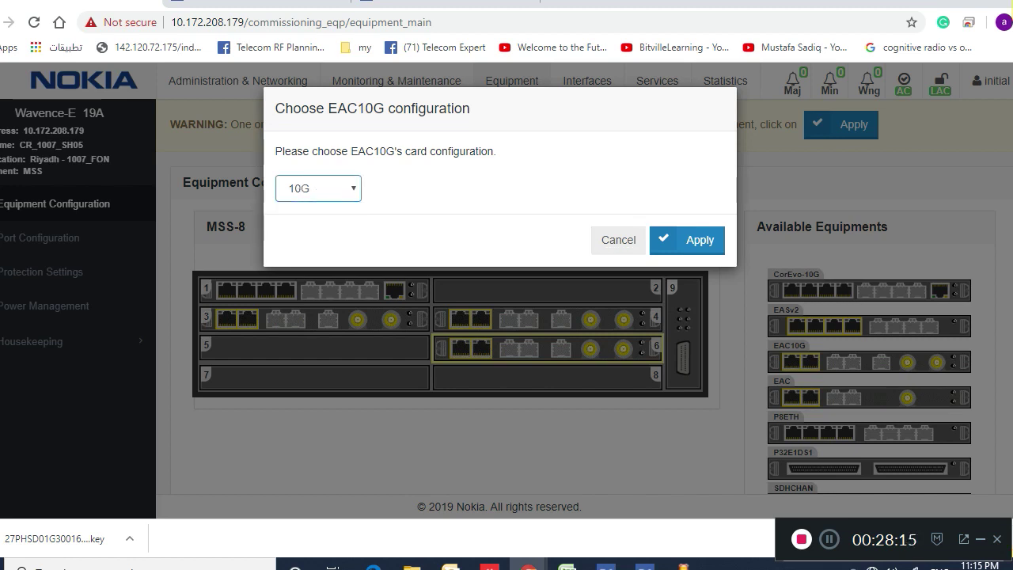
click(687, 240)
mouse_move(564, 349)
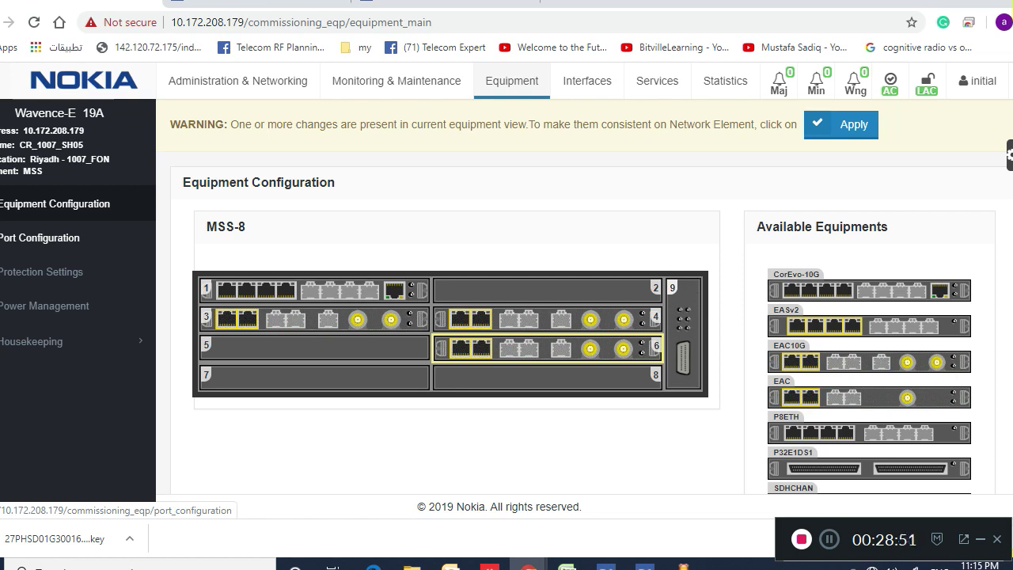
Review the shelf's Port Configuration listing slots 1, 3 and 4, then head back to Equipment Configuration
click(40, 237)
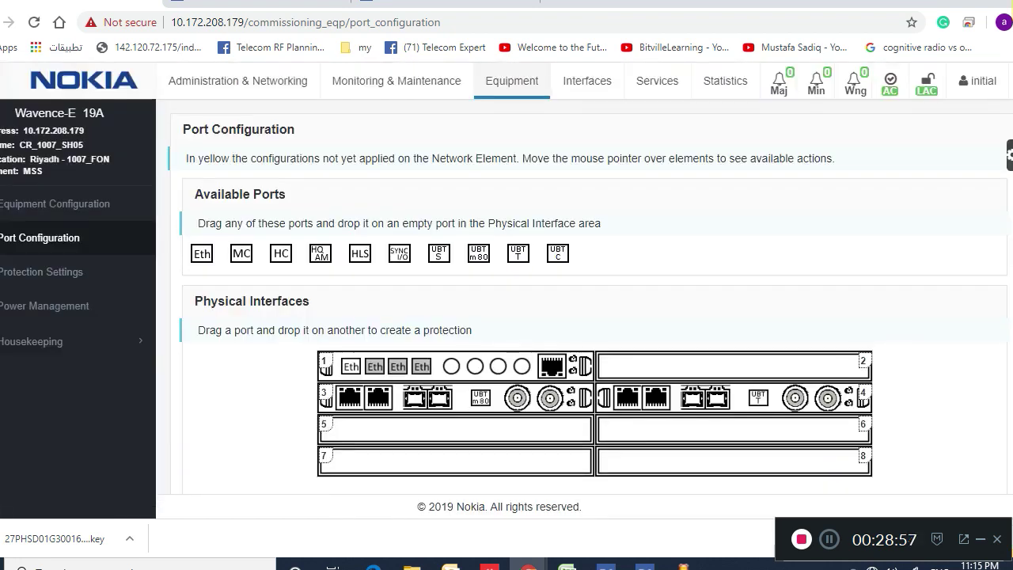
click(48, 203)
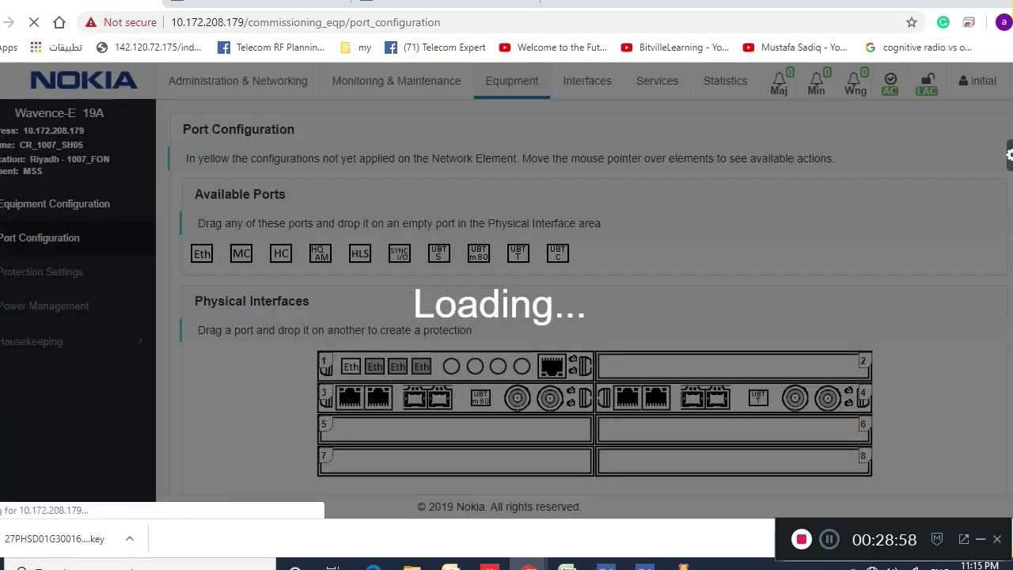